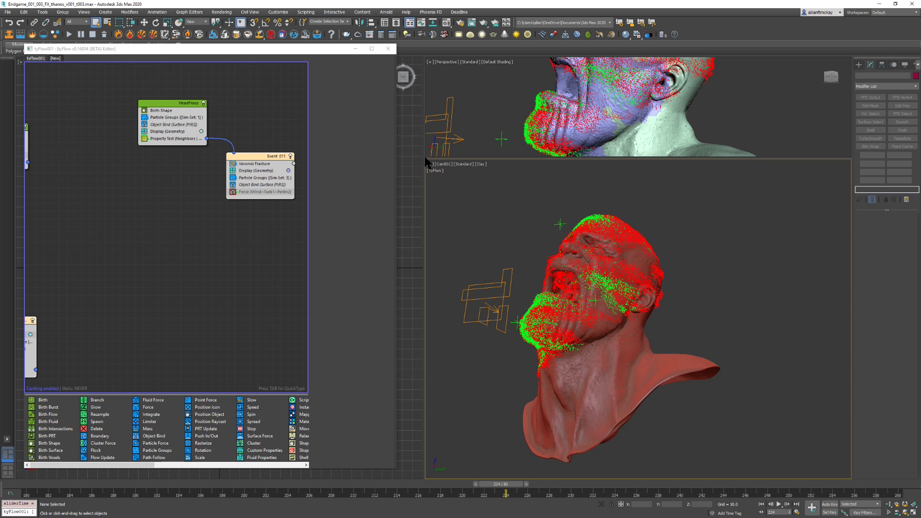
Step: Enlarge the Perspective viewport and orbit around the head to examine the particles spreading over its surface
drag(425, 161, 423, 266)
alt+middle_drag(526, 258, 588, 196)
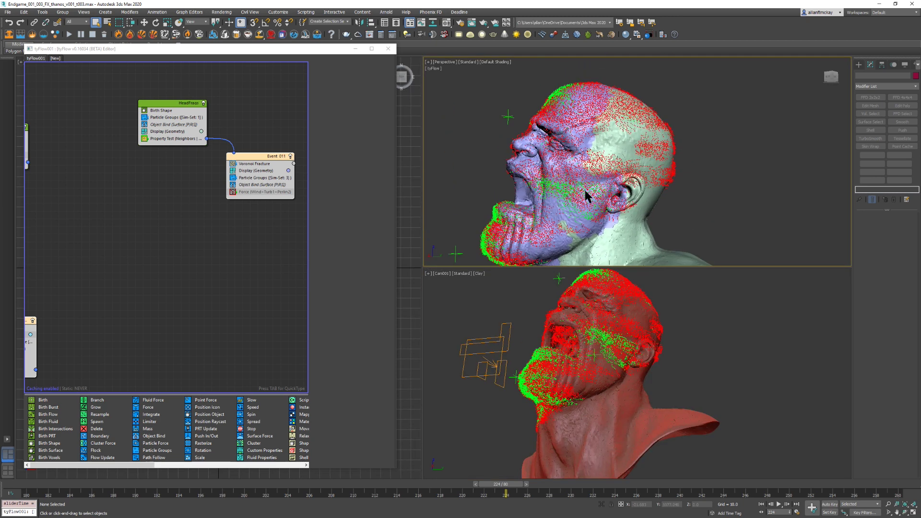
alt+middle_drag(548, 114, 539, 130)
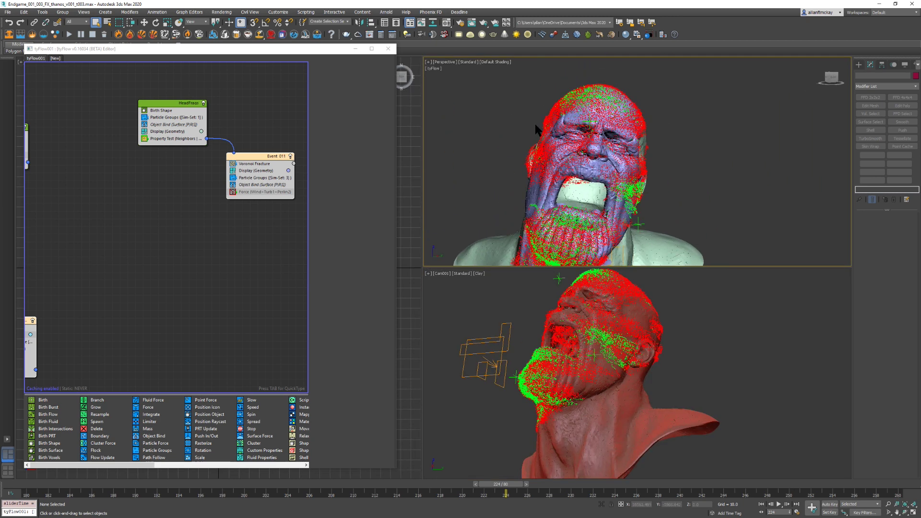
alt+middle_drag(611, 163, 561, 134)
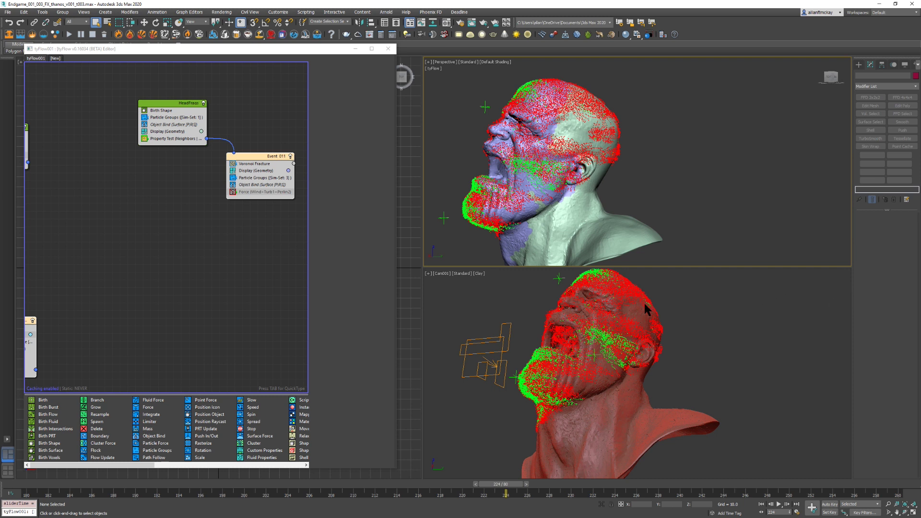
right_click(652, 259)
click(583, 340)
key(ctrl+r)
drag(608, 167, 650, 166)
right_click(651, 166)
click(205, 228)
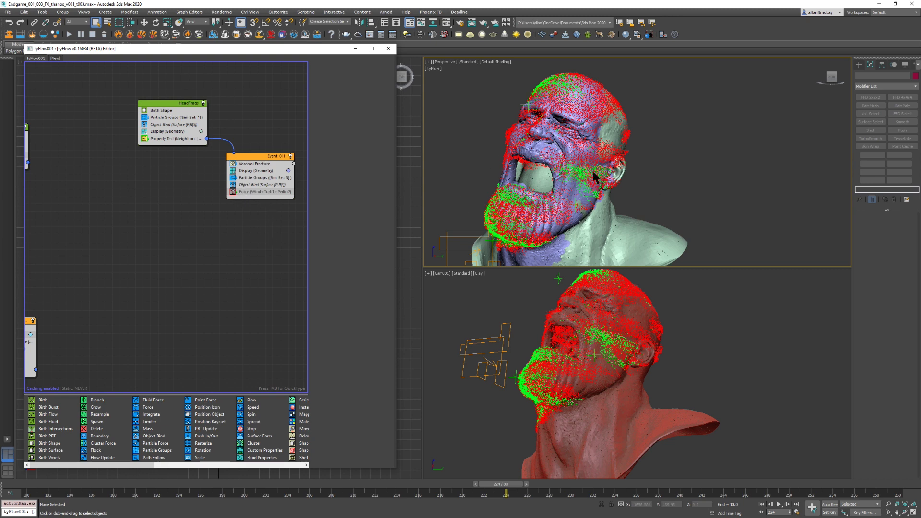
Step: Turn off the Display operator in the Activator Shaders event to hide its red dots
middle_drag(608, 175, 616, 173)
scroll(600, 166, up, 3)
middle_drag(170, 183, 313, 125)
middle_drag(177, 258, 336, 120)
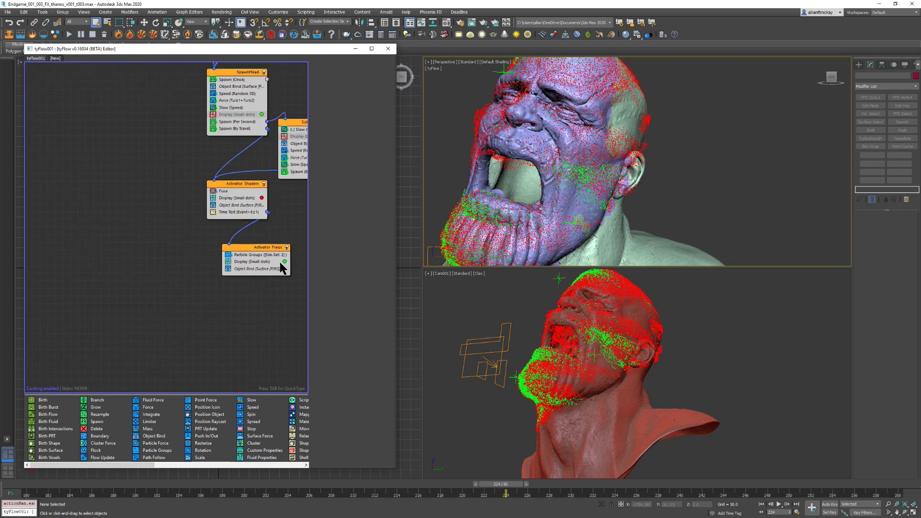
click(213, 198)
middle_drag(592, 150, 630, 176)
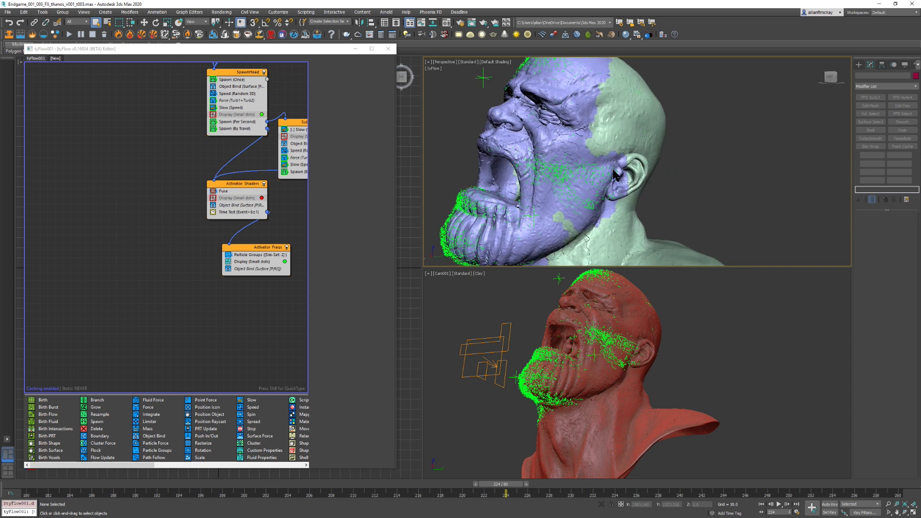
Step: Play the simulation from the first frame to examine how the green activator particles trigger the head fragments
key(Home)
key(period)
key(period)
key(period)
key(period)
key(period)
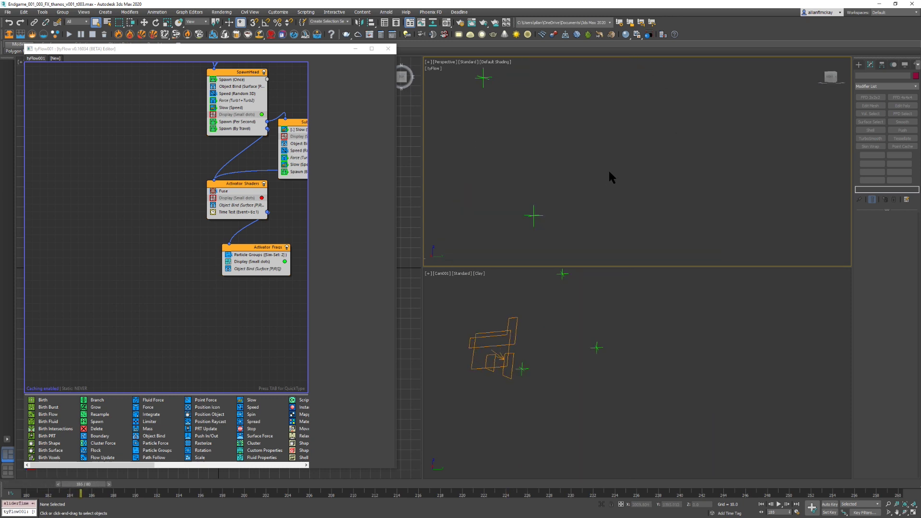
key(slash)
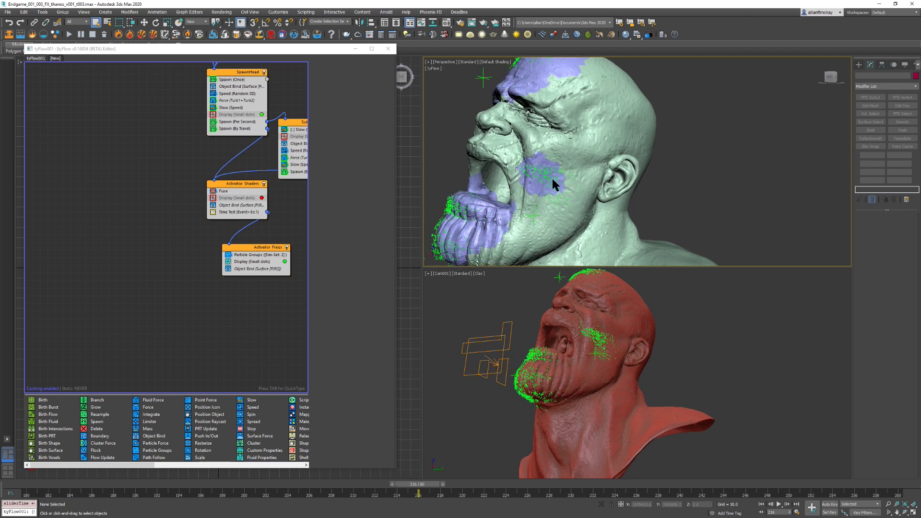
Step: Copy the Neighbors Property Test from the HeadFrags event into Event_011, above its Force operator
middle_drag(286, 212, 277, 242)
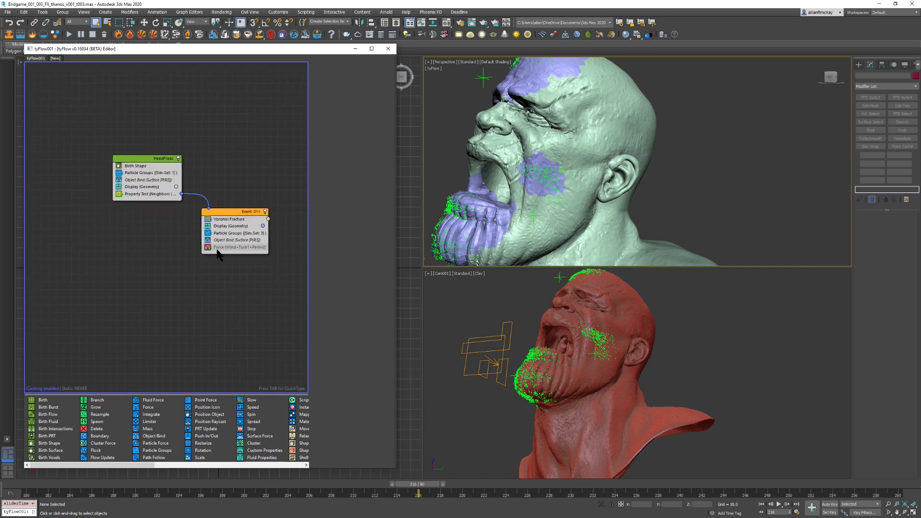
click(234, 232)
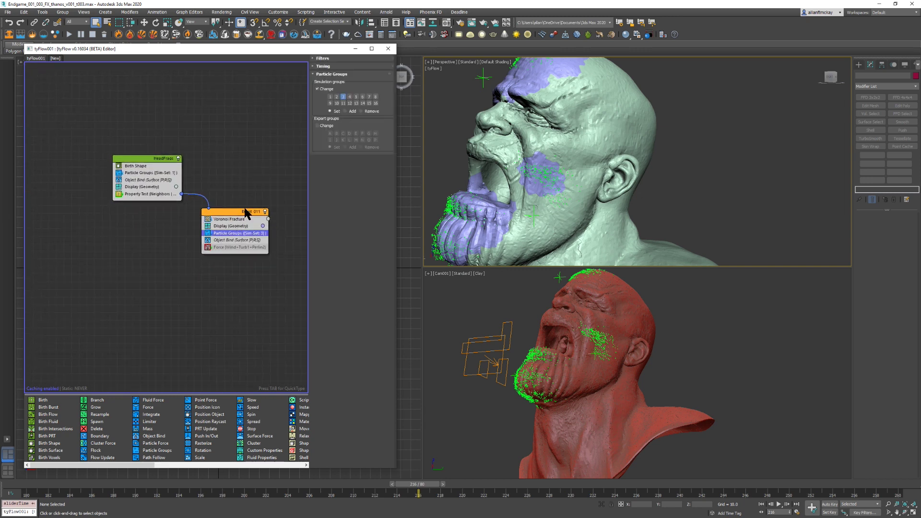
click(151, 173)
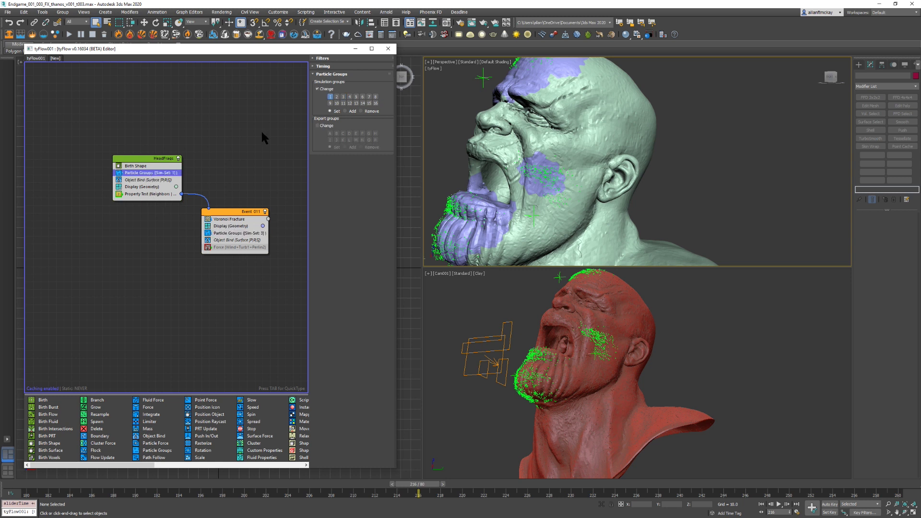
click(168, 195)
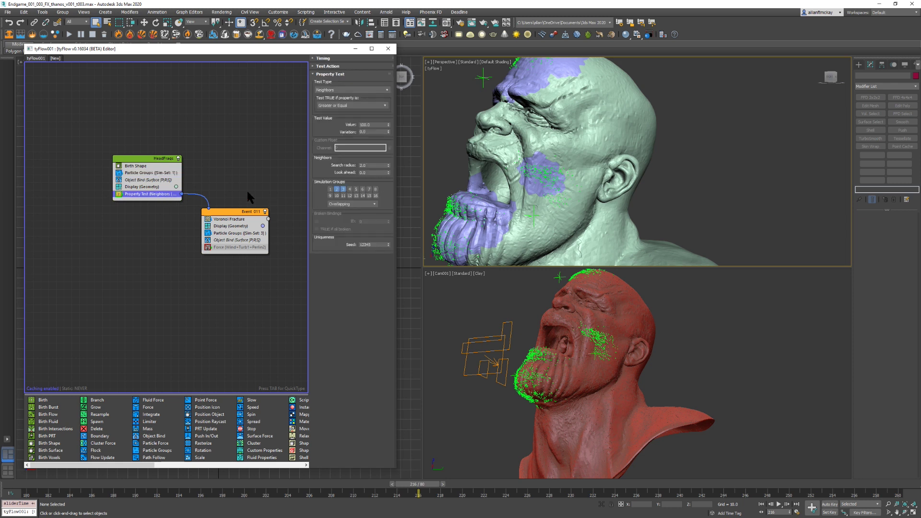
right_click(158, 194)
key(Home)
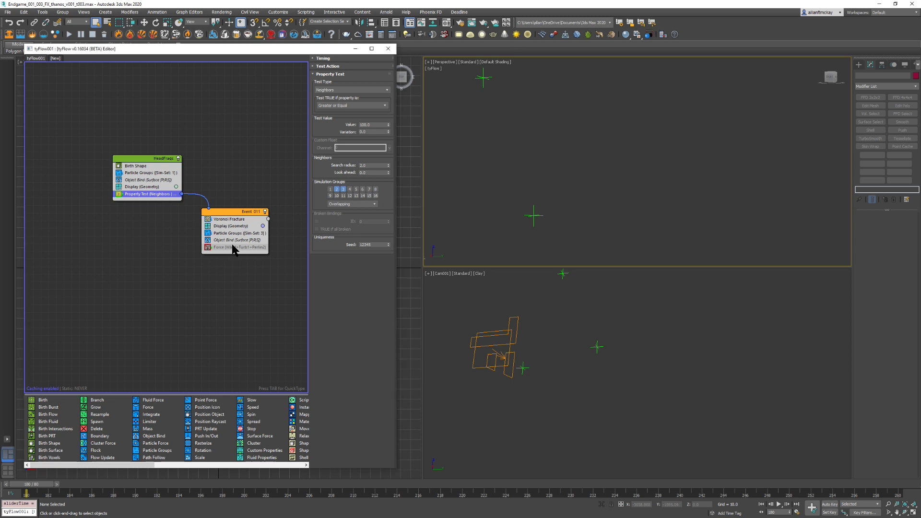
right_click(234, 246)
click(249, 259)
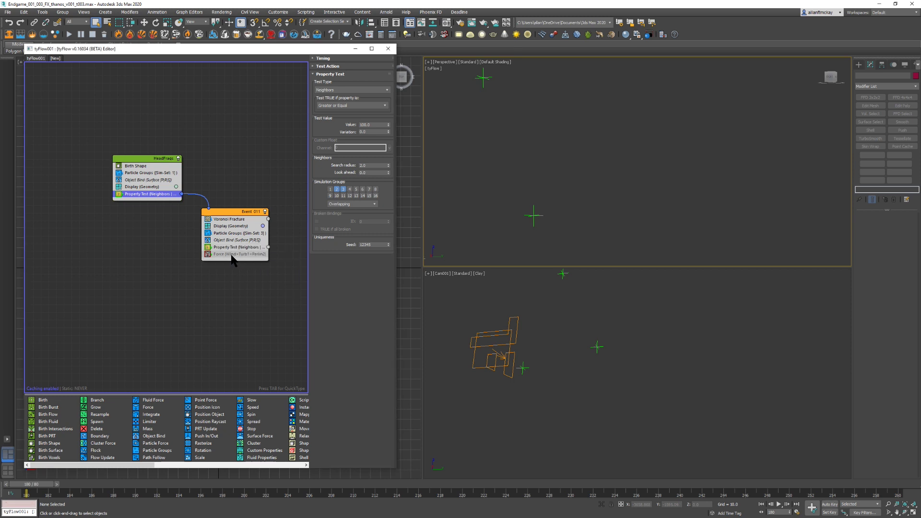
Step: Move the Force operator out of Event_011 into a new event and wire the copied Property Test's output to it
click(257, 254)
middle_drag(257, 254, 188, 257)
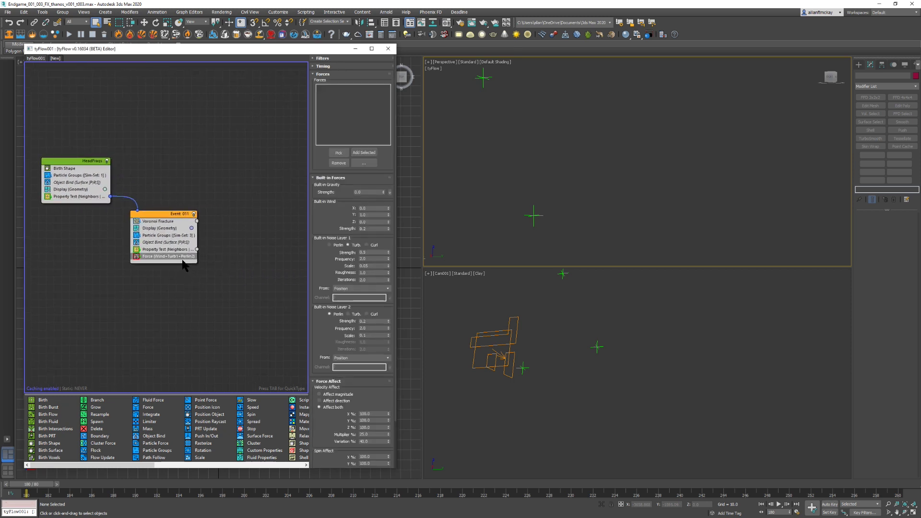
drag(188, 258, 247, 288)
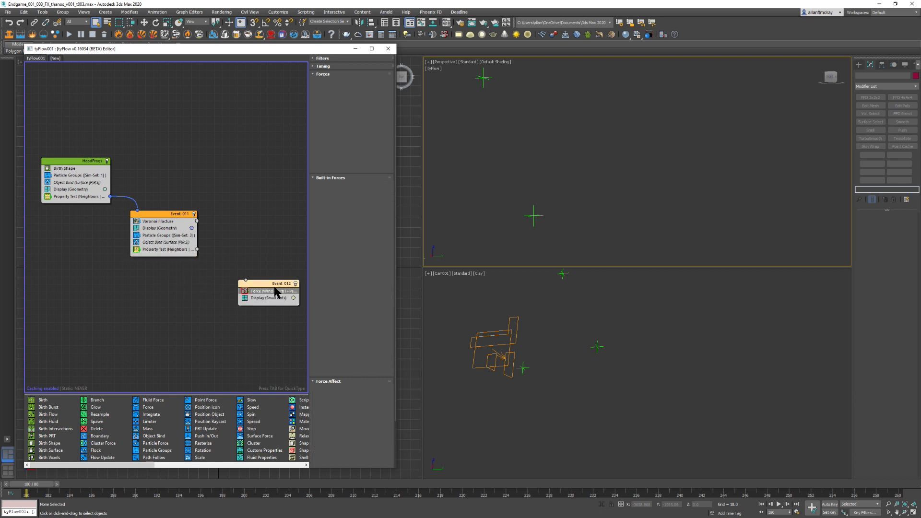
drag(197, 249, 250, 287)
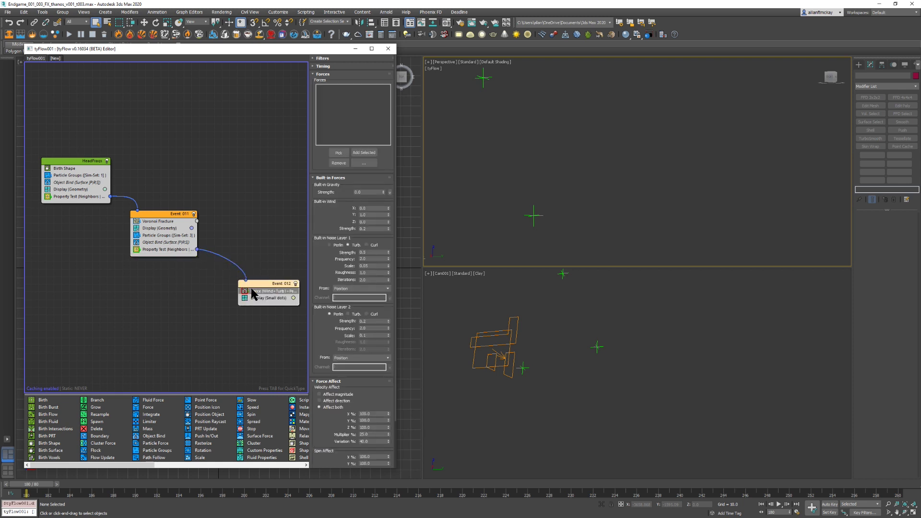
Step: Enable the Force operator in the new event and move that event closer to Event_011
click(263, 267)
middle_drag(215, 256, 271, 217)
click(259, 296)
drag(297, 263, 270, 258)
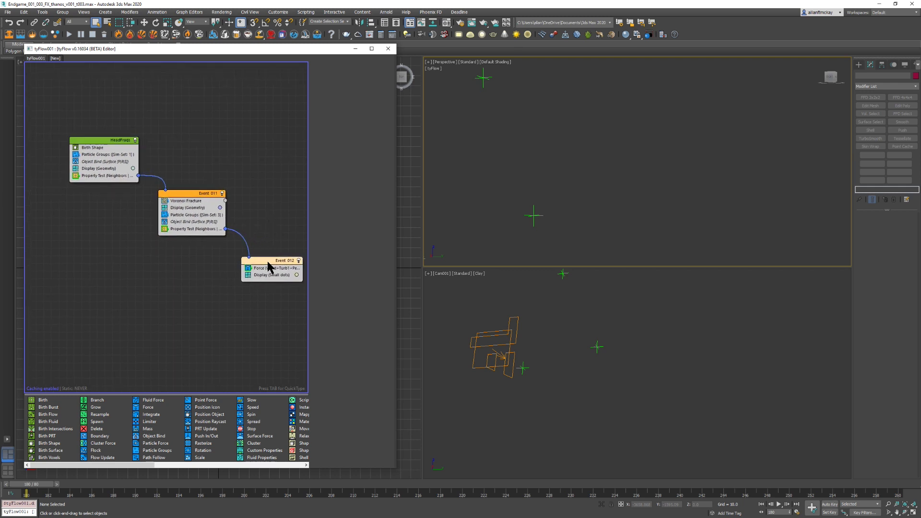
Step: Check the HeadFrags simulation groups and limit Event_011's Property Test to simulation group 2
click(186, 229)
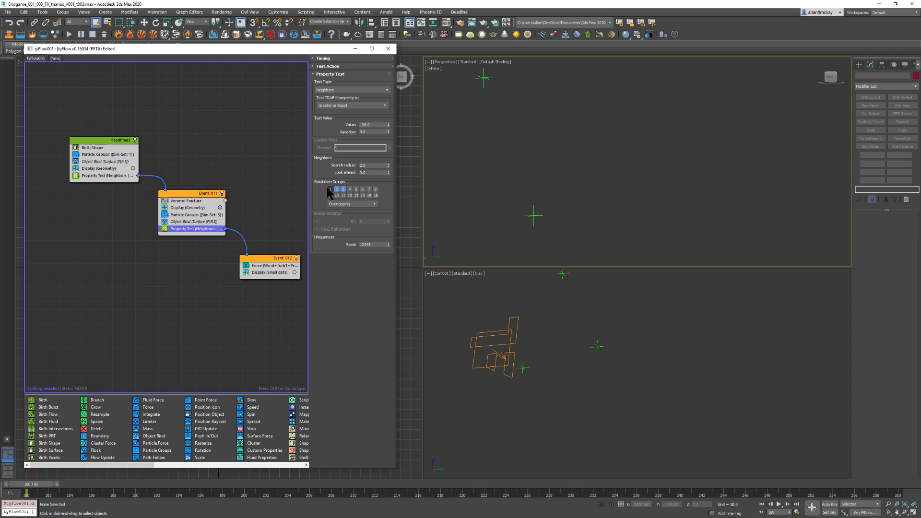
click(111, 162)
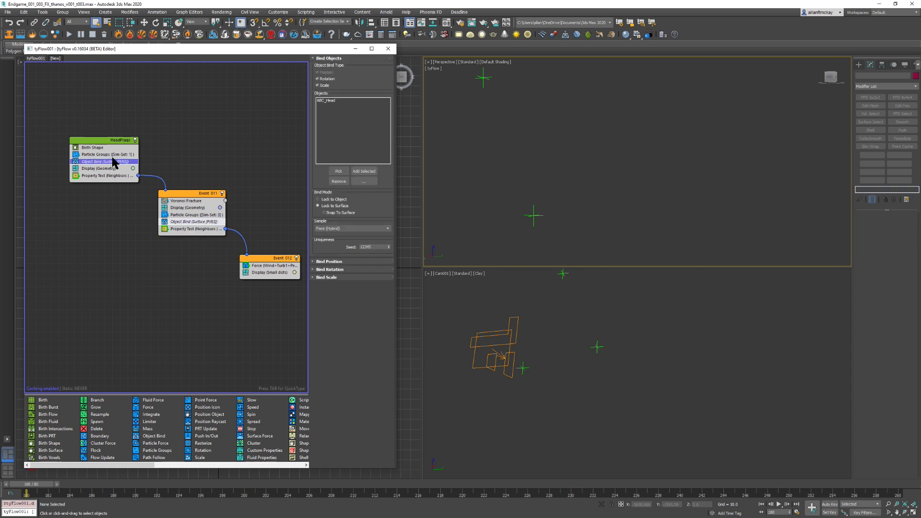
click(112, 154)
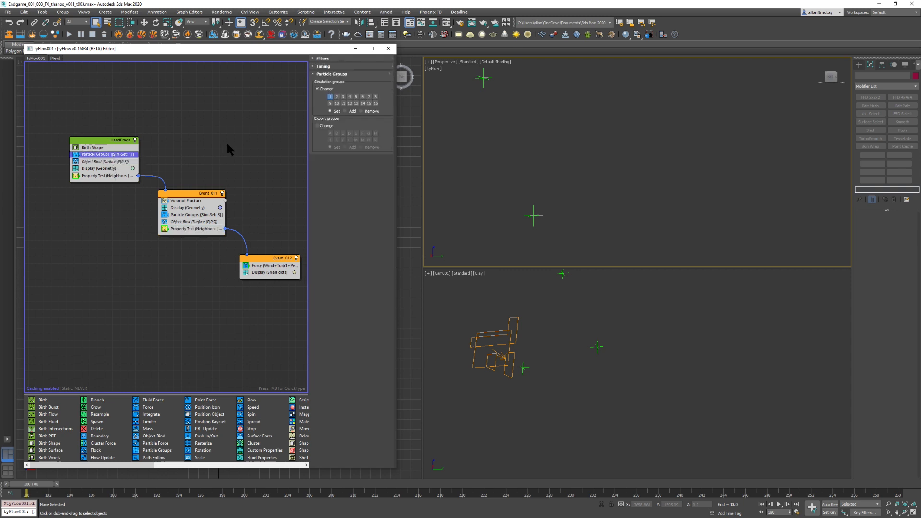
click(115, 175)
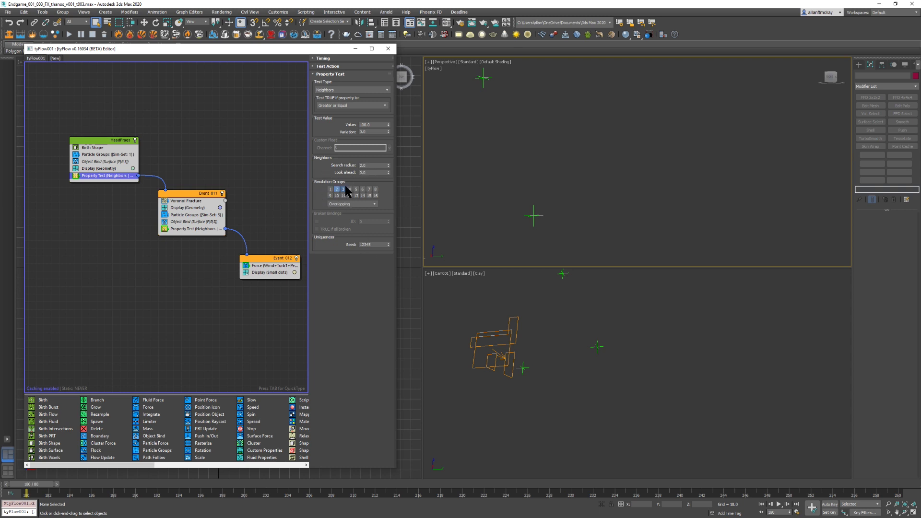
click(212, 232)
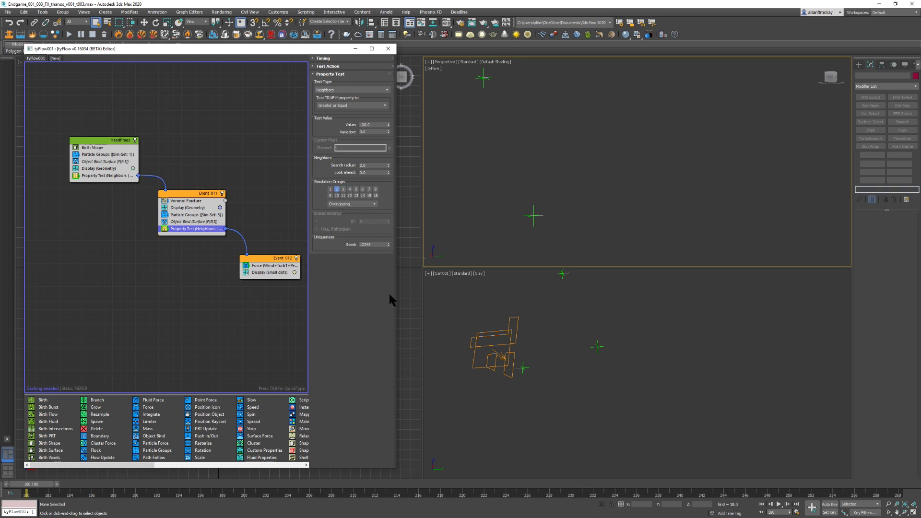
Step: Set the Display type of the new Force event to Geometry
click(280, 273)
click(339, 72)
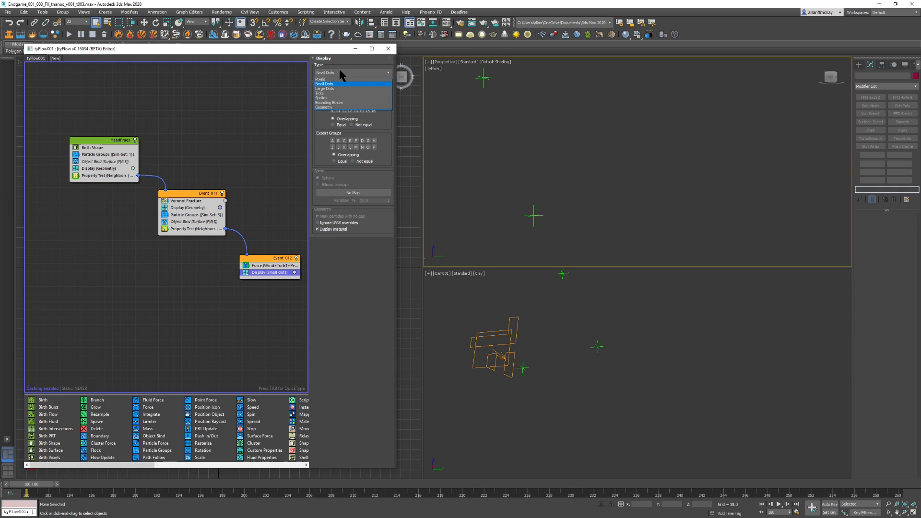
click(338, 107)
Step: Add a Spin operator above the Force operator in the new event and set its spin axis to Travel Direction
click(264, 263)
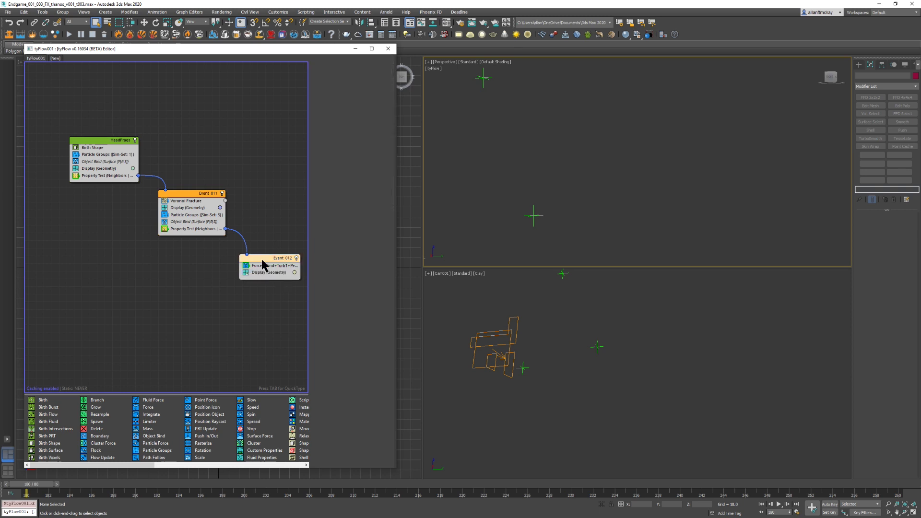
right_click(263, 264)
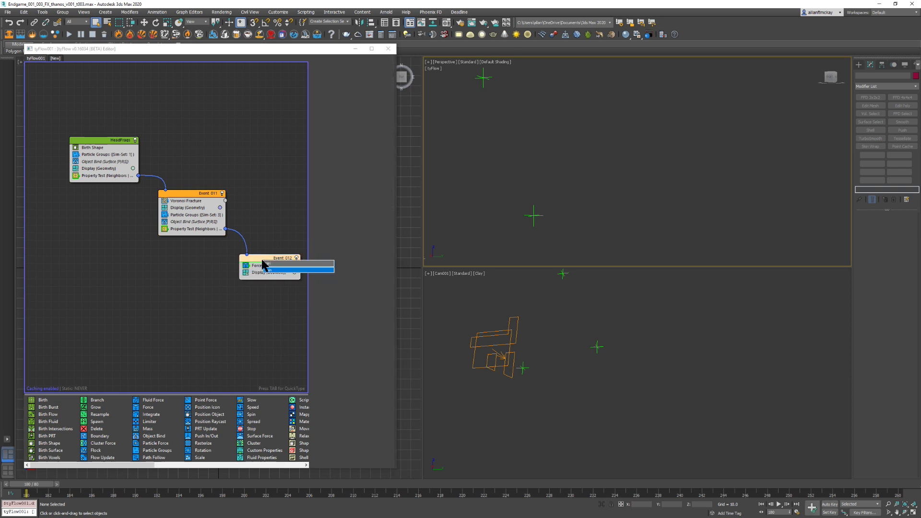
key(Return)
click(347, 89)
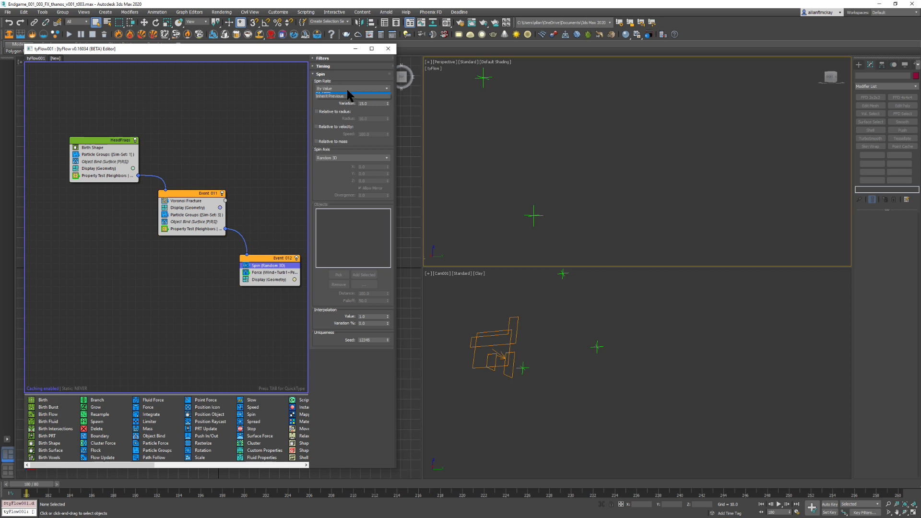
click(346, 90)
click(336, 159)
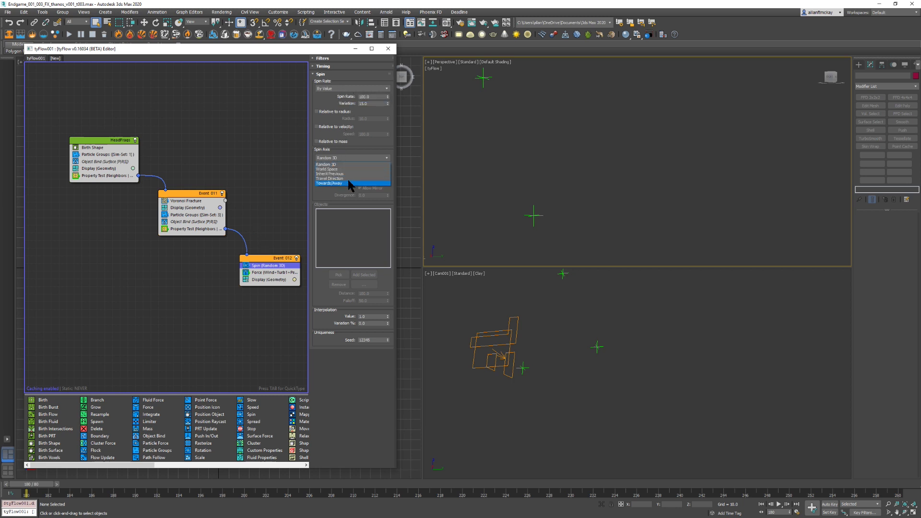
click(347, 178)
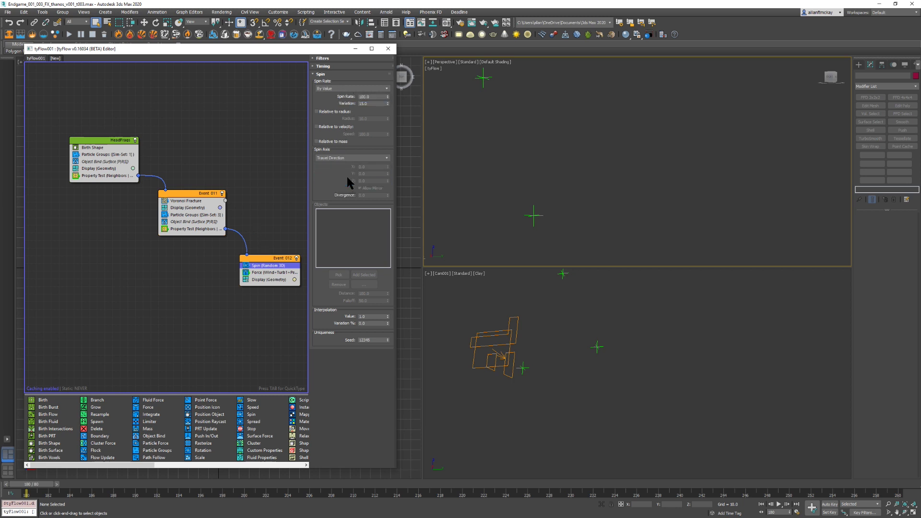
Step: Set the Spin operator's divergence to 10 and variation to 22, and make the spin relative to velocity
double_click(375, 195)
text(2)
click(347, 127)
double_click(371, 104)
text(22)
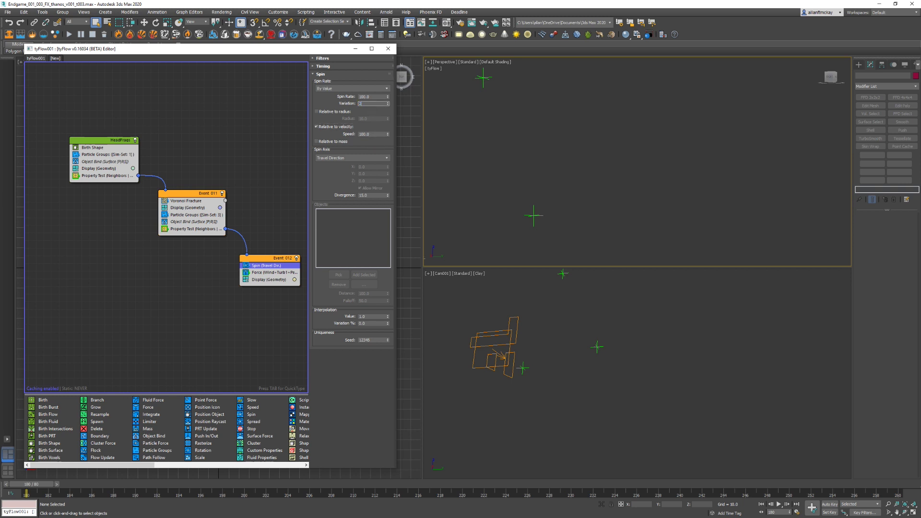
key(Return)
click(541, 287)
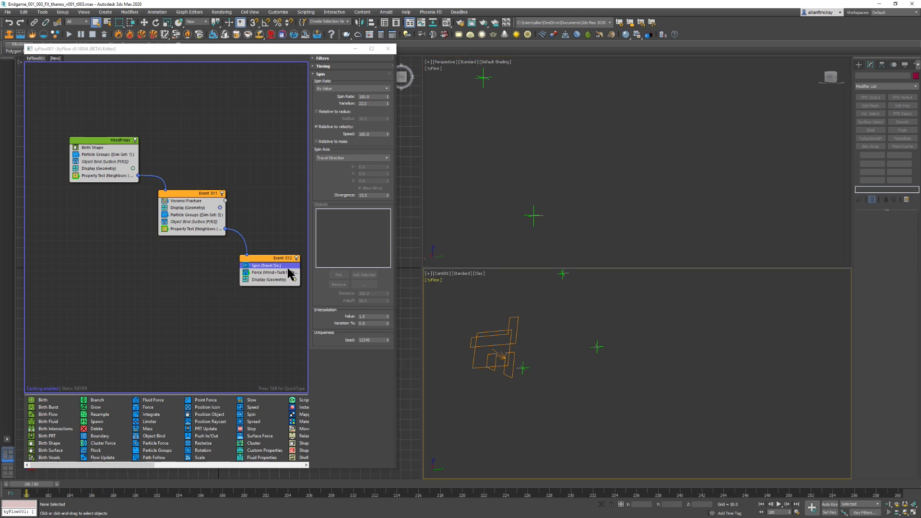
Step: Review the Force and Spin settings of the new event and the Property Test of Event_011
click(254, 273)
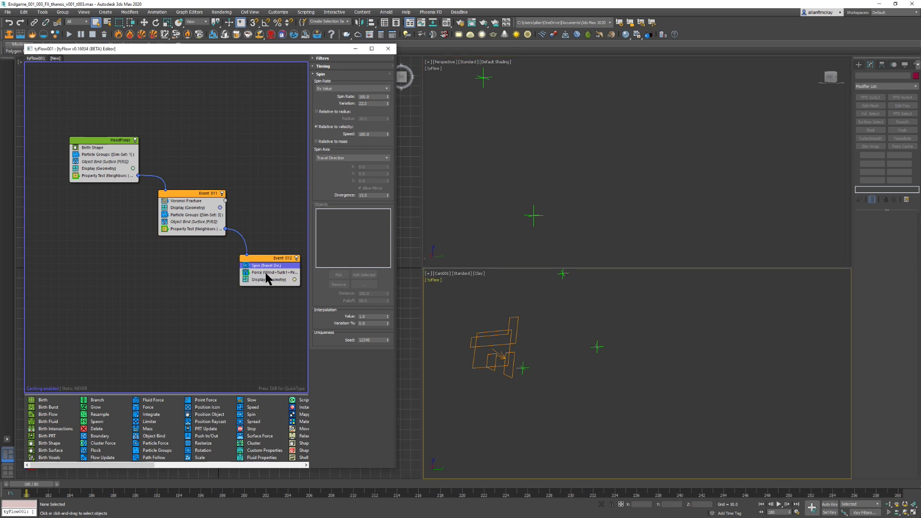
click(280, 272)
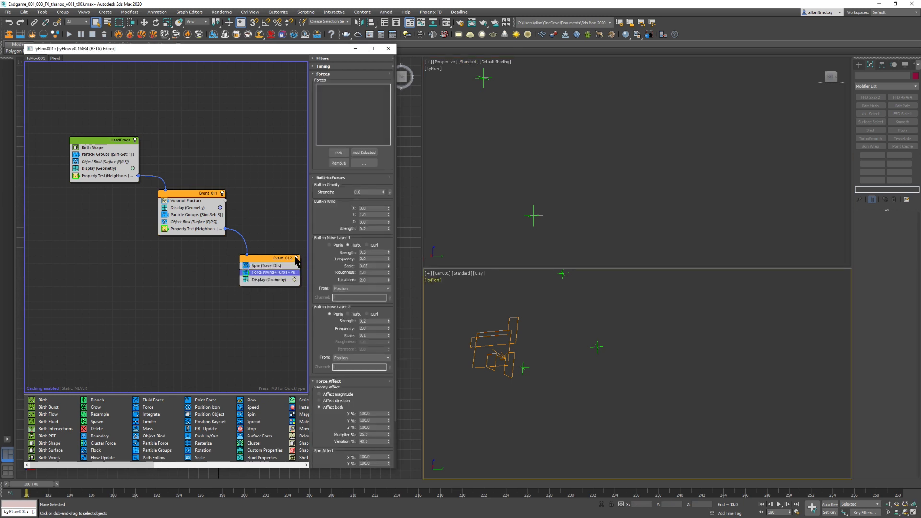
click(273, 266)
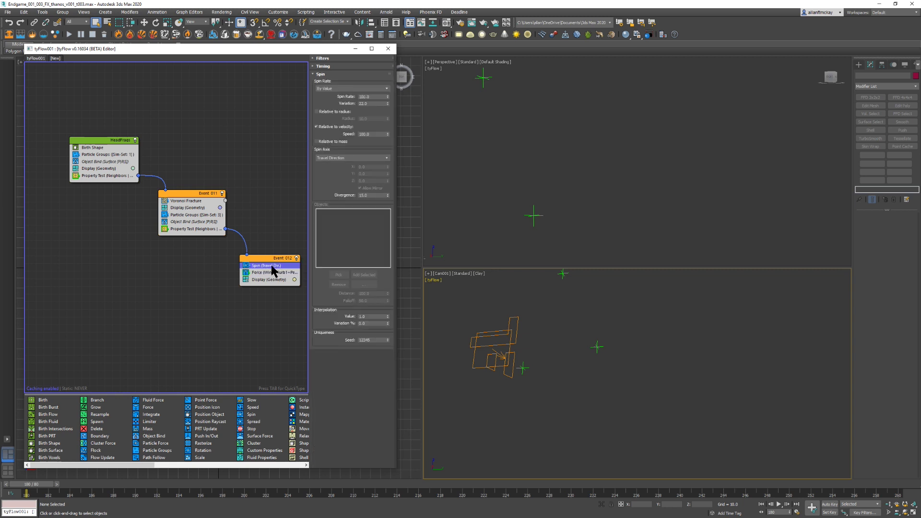
click(370, 159)
click(369, 155)
click(193, 222)
click(199, 229)
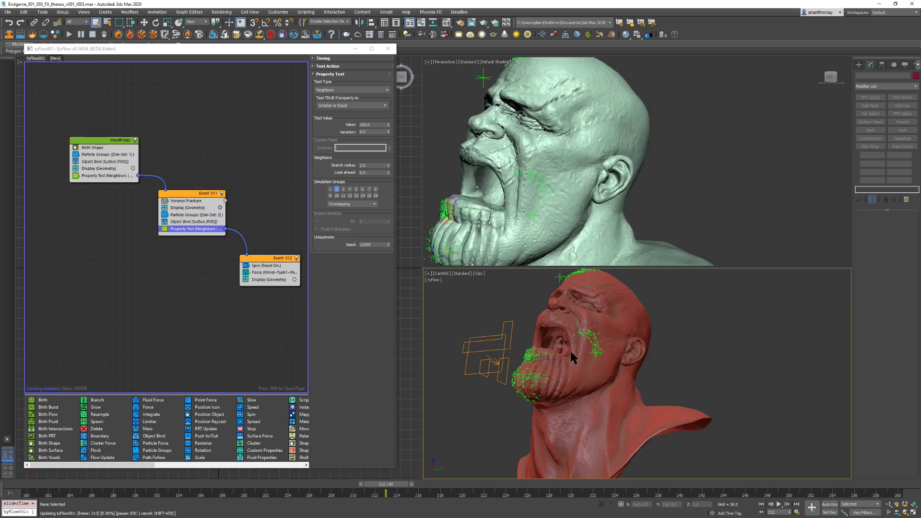
Step: Maximize the Perspective view and frame the head at frame 219 to examine the breaking cheek and chin areas
click(531, 177)
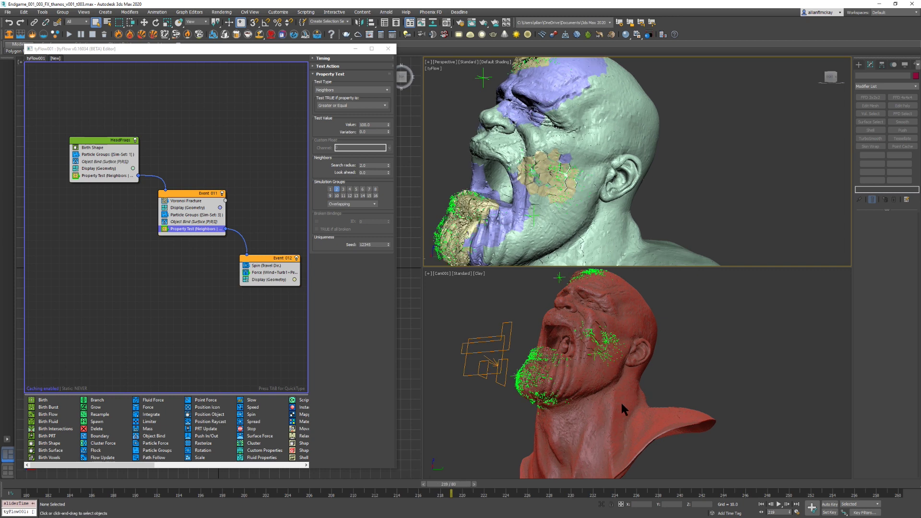
click(652, 416)
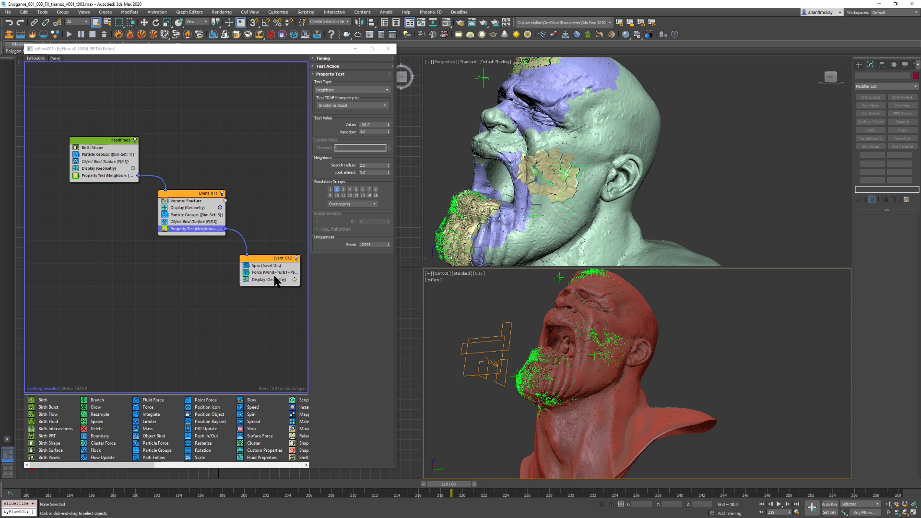
click(274, 272)
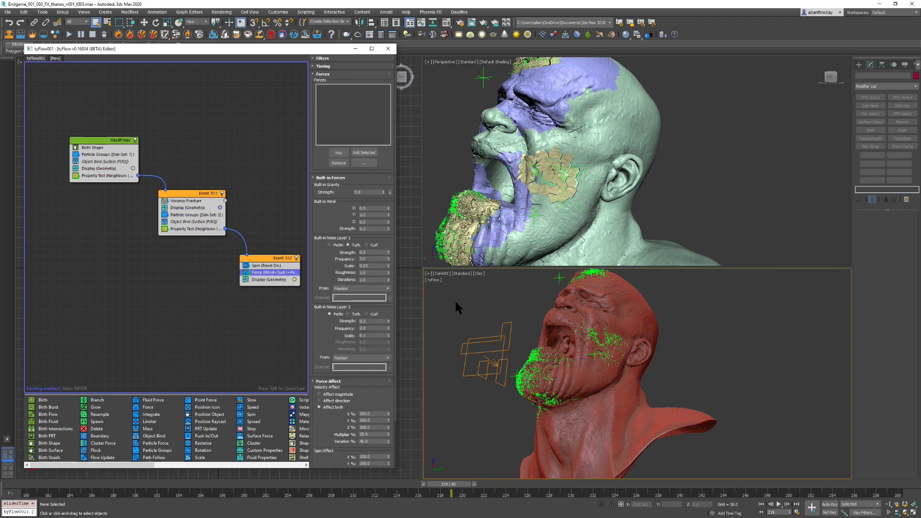
click(654, 188)
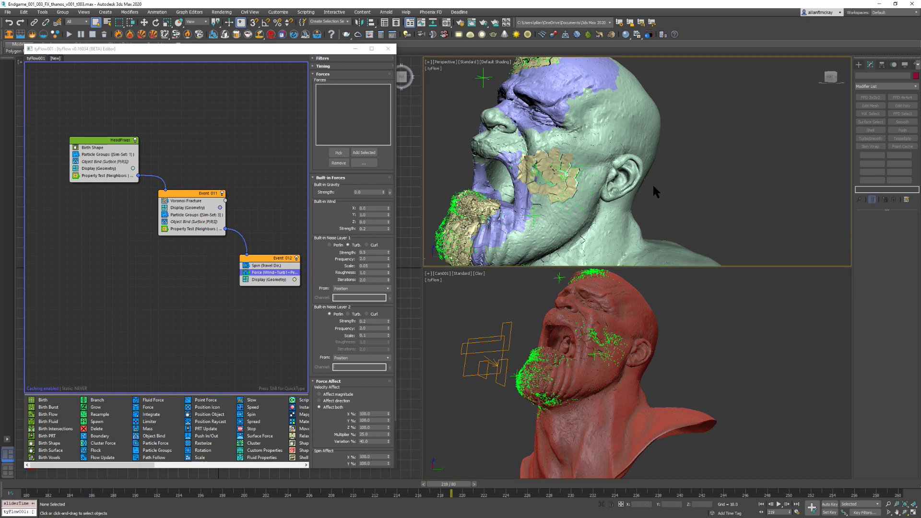
key(alt+w)
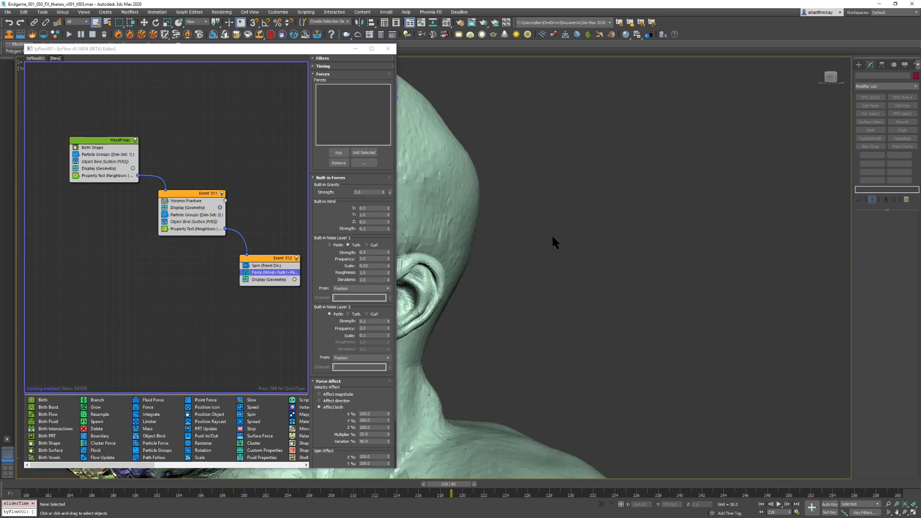
middle_drag(540, 251, 859, 221)
scroll(657, 261, down, 3)
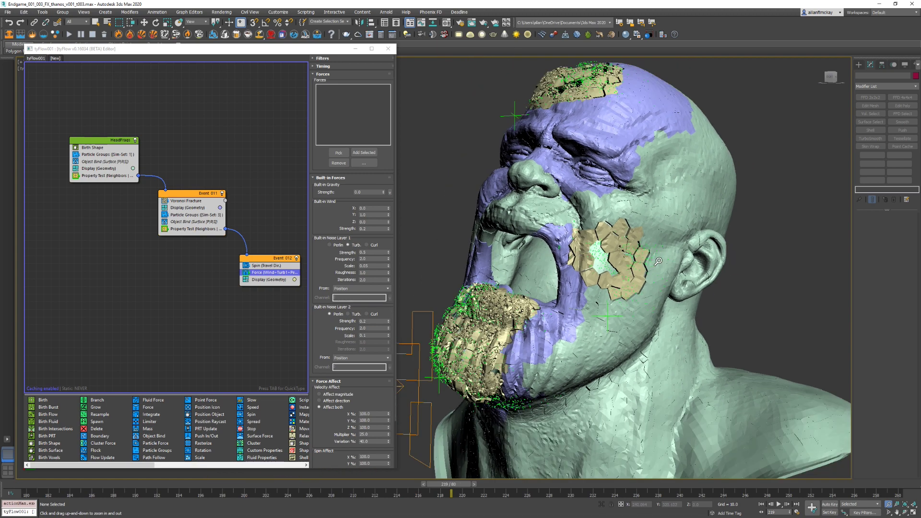
scroll(605, 269, up, 3)
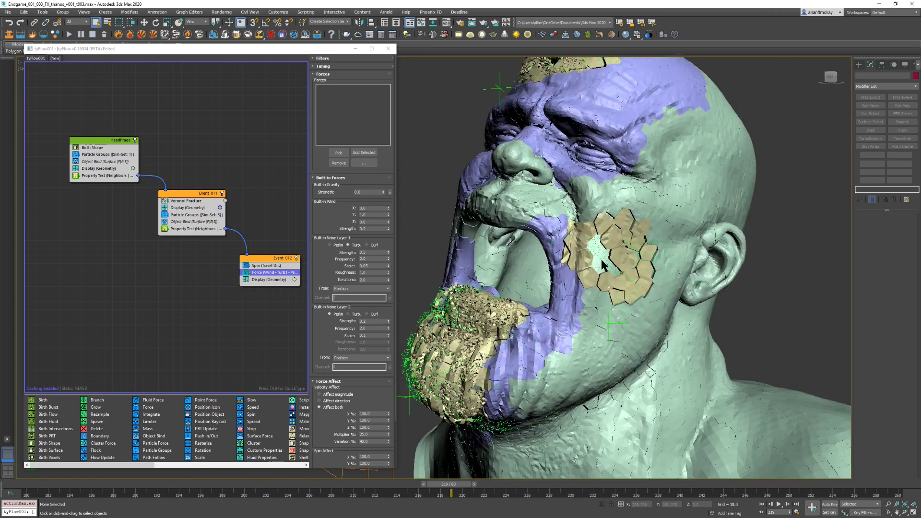
ctrl+alt+middle_drag(604, 264, 617, 270)
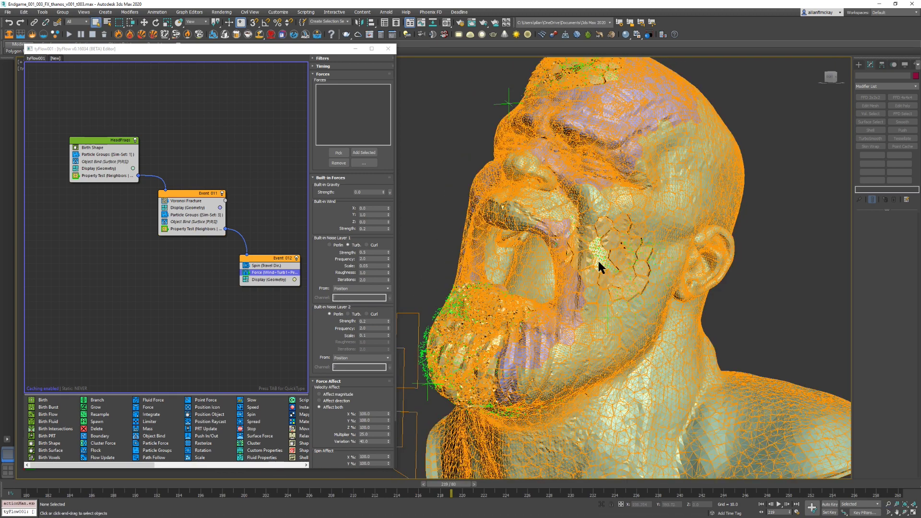
Step: Step the simulation forward to frame 226 to examine how the fractured pieces break off the chin and cheek
key(period)
key(period)
key(period)
key(period)
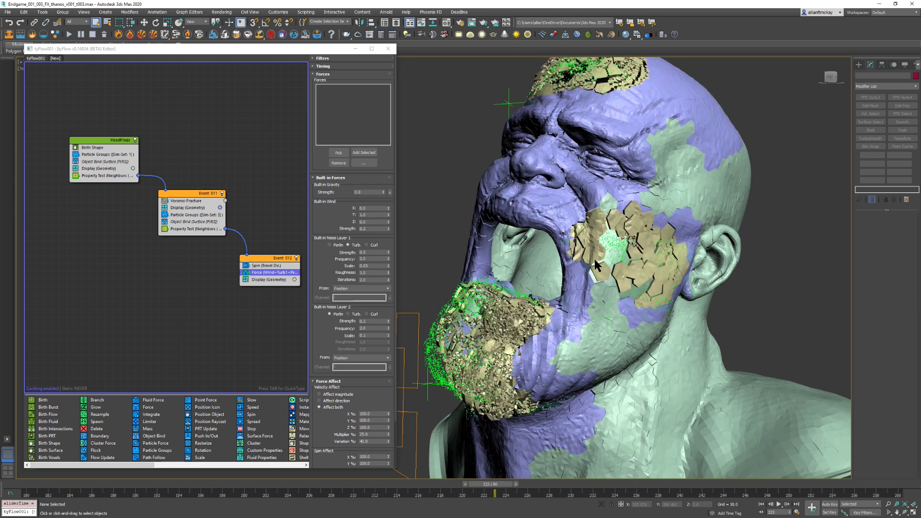
key(period)
key(period)
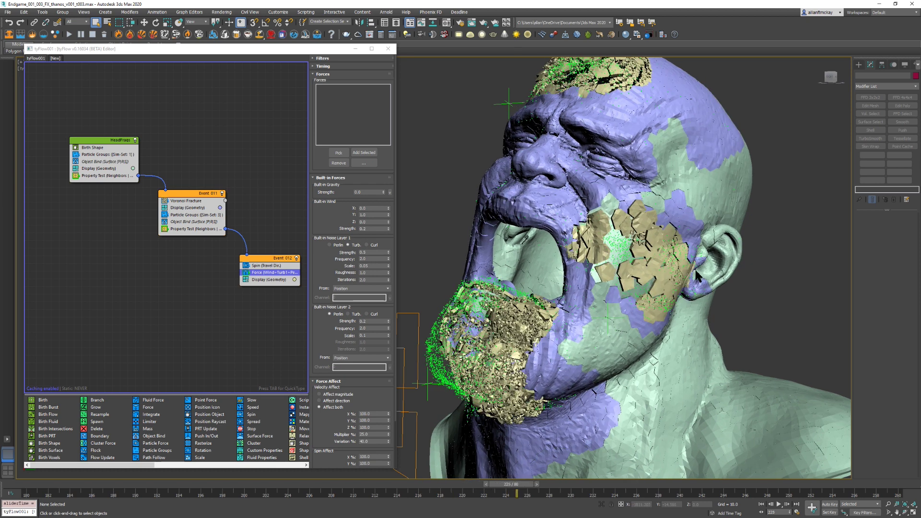
key(period)
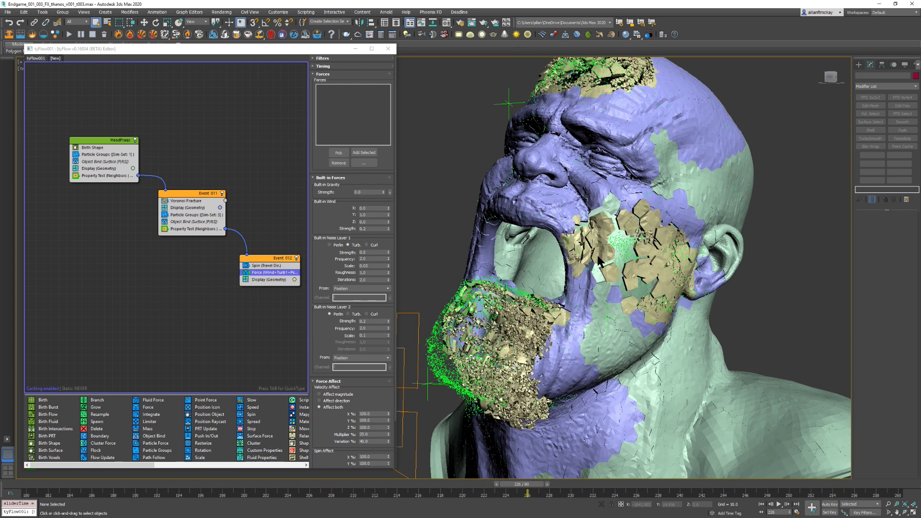
Step: Return to the first frame and set the Voronoi Fracture's max fractures per frame to 50000
click(192, 201)
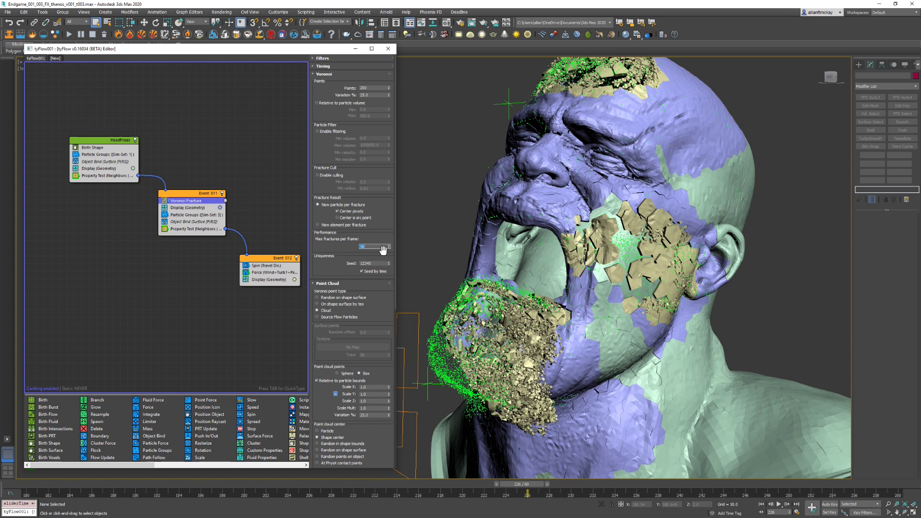
click(356, 250)
key(Home)
double_click(371, 246)
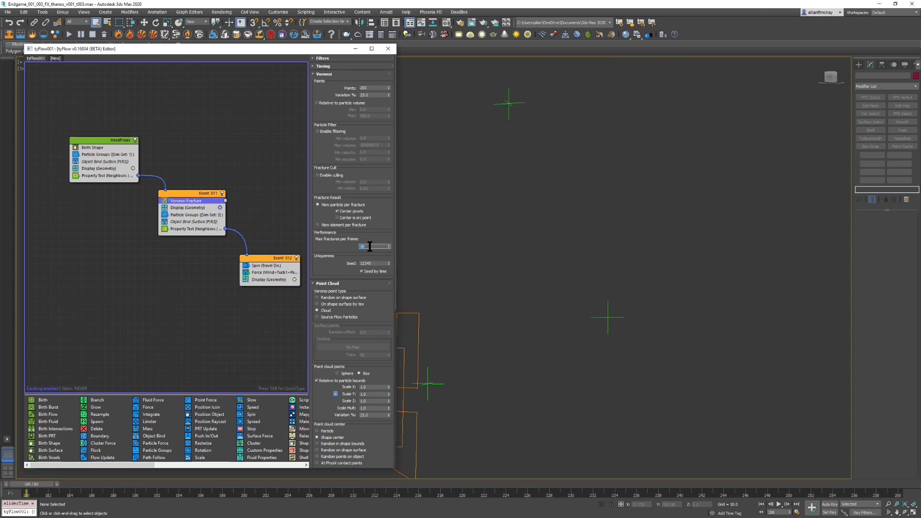
text(5)
double_click(376, 88)
Step: Advance the simulation to frame 221 to check the fracturing on the cheek, chin and scalp
click(361, 485)
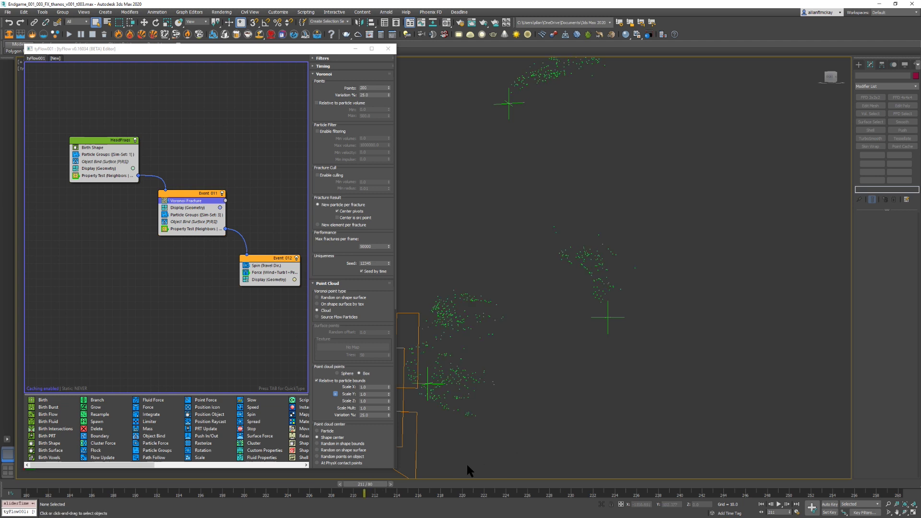
click(456, 483)
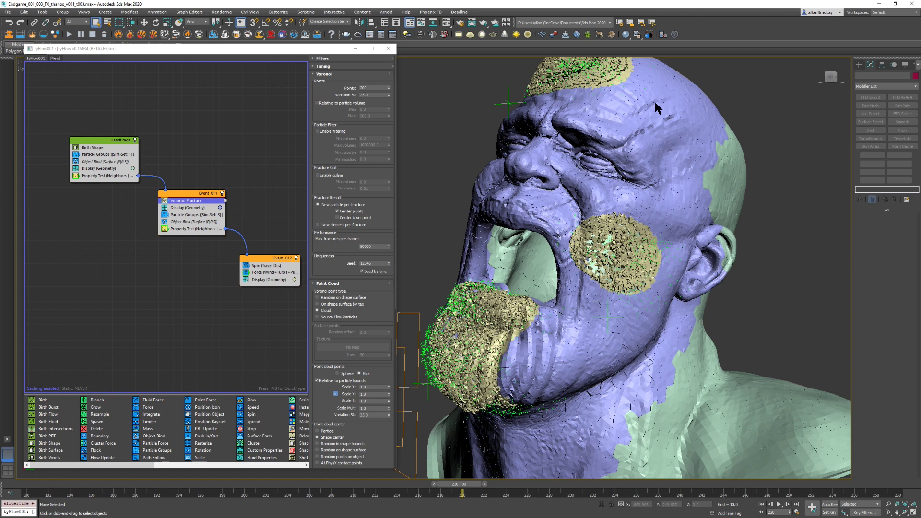
key(period)
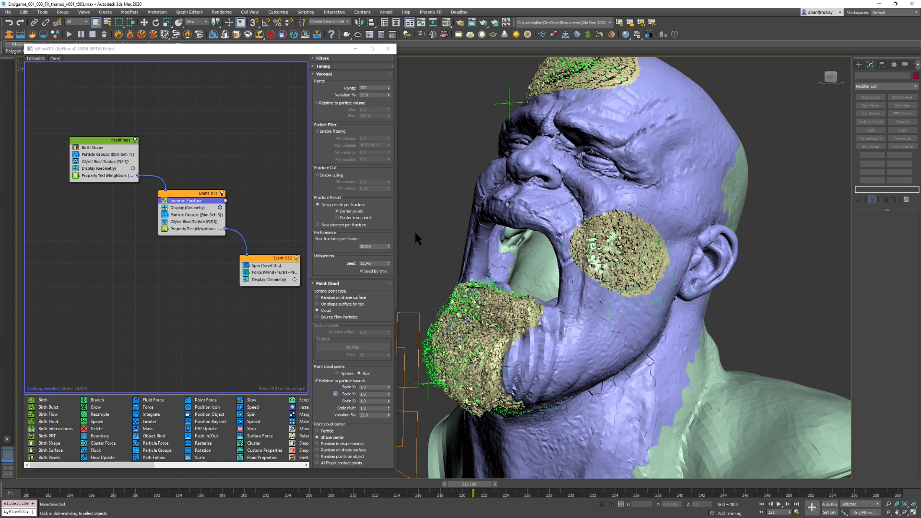
Step: Set the neighbor search radius of Event_011's Property Test to 1.1
click(203, 229)
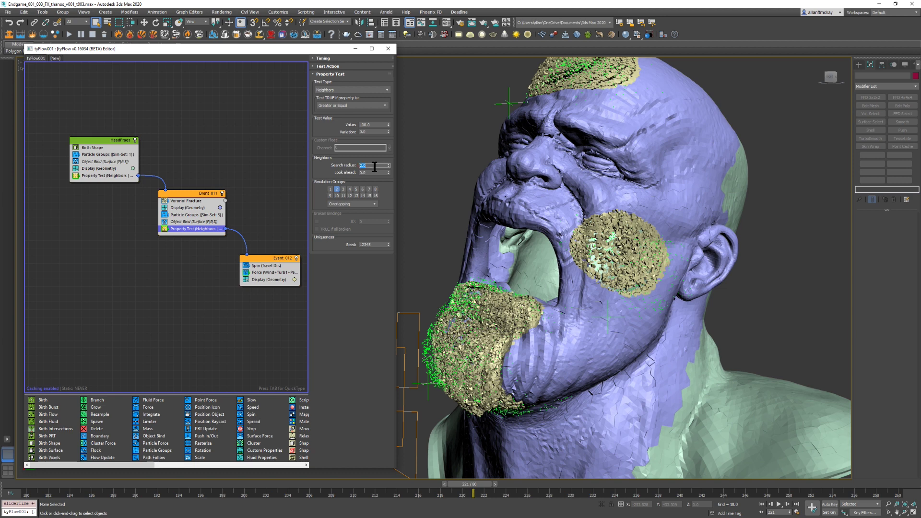
text(1.5)
key(BackSpace)
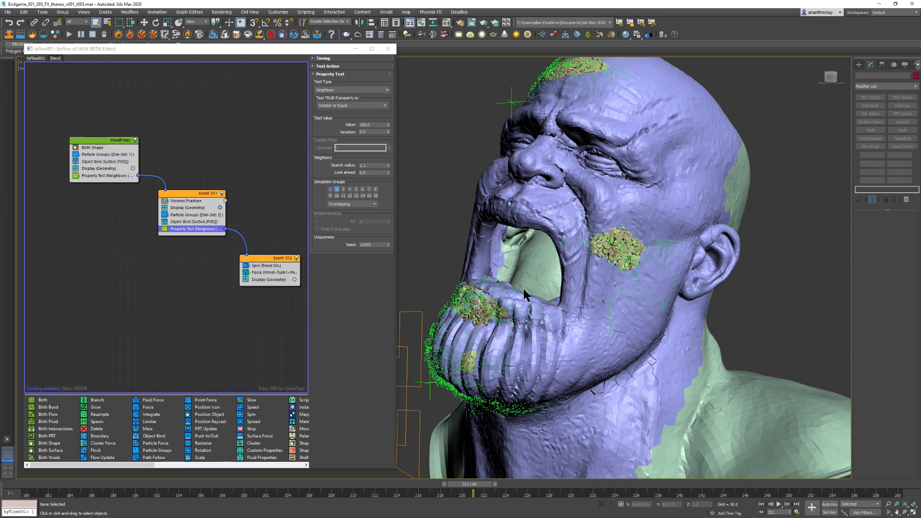
Step: Advance the simulation to frame 227 and inspect the broken-off chin and cheek areas from several angles
scroll(700, 328, down, 5)
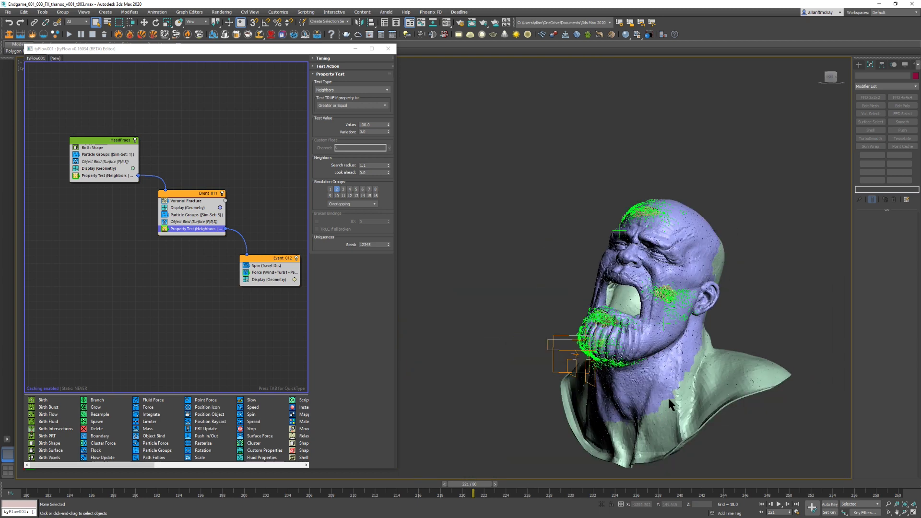
scroll(667, 355, up, 8)
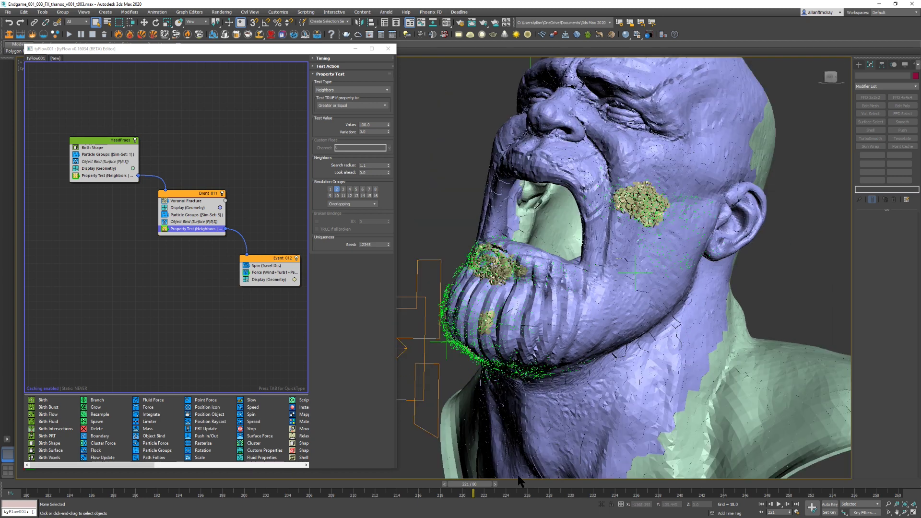
click(540, 484)
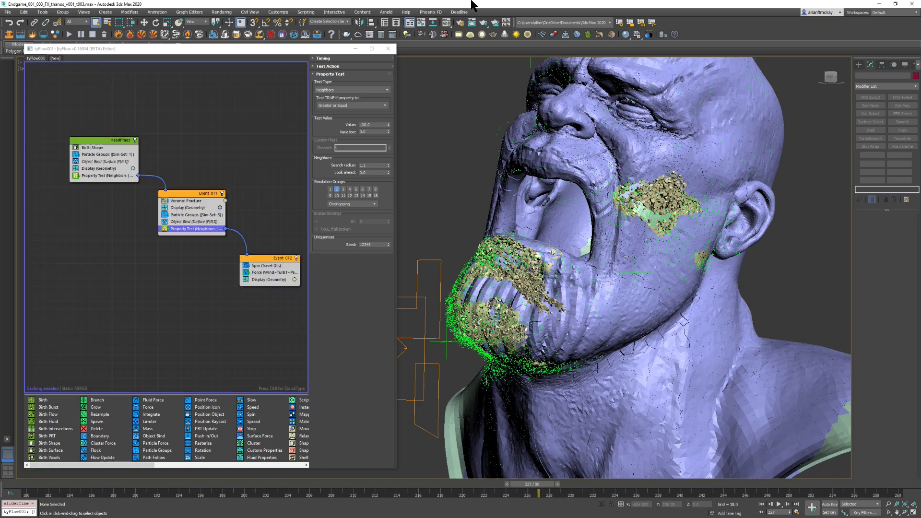
alt+middle_drag(612, 219, 634, 230)
middle_drag(608, 225, 547, 219)
scroll(571, 233, up, 3)
mouse_move(581, 245)
middle_down()
mouse_move(581, 317)
mouse_move(584, 248)
middle_up()
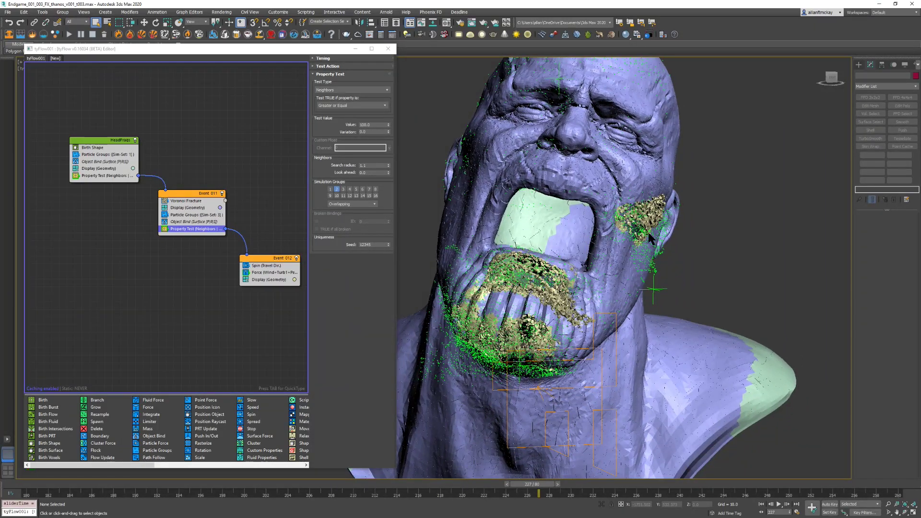
scroll(653, 222, up, 2)
scroll(653, 221, down, 2)
alt+middle_drag(655, 223, 629, 219)
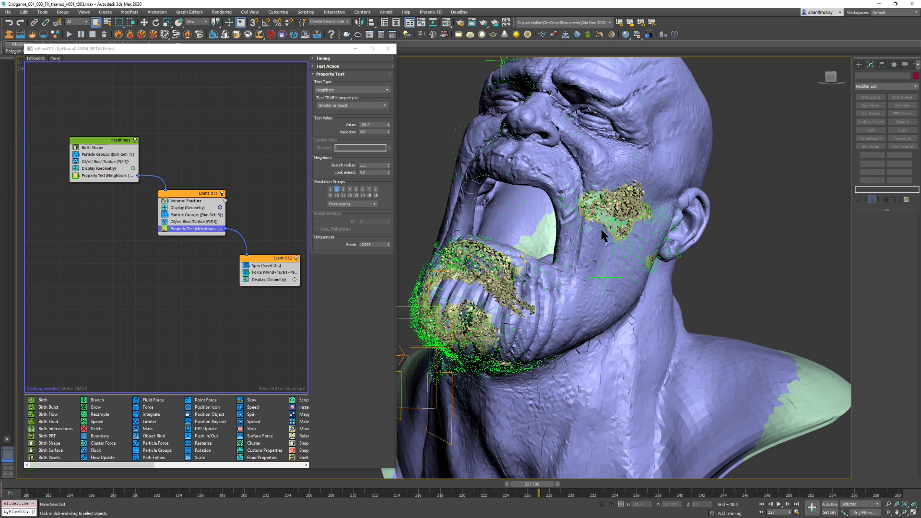
middle_drag(621, 224, 582, 208)
scroll(613, 283, down, 3)
Step: Turn off the small-dots Display operators in the SpawnHead, SubSpawnPops, Activator Shaders and Activator Frags events
middle_drag(128, 250, 307, 168)
middle_drag(182, 263, 335, 185)
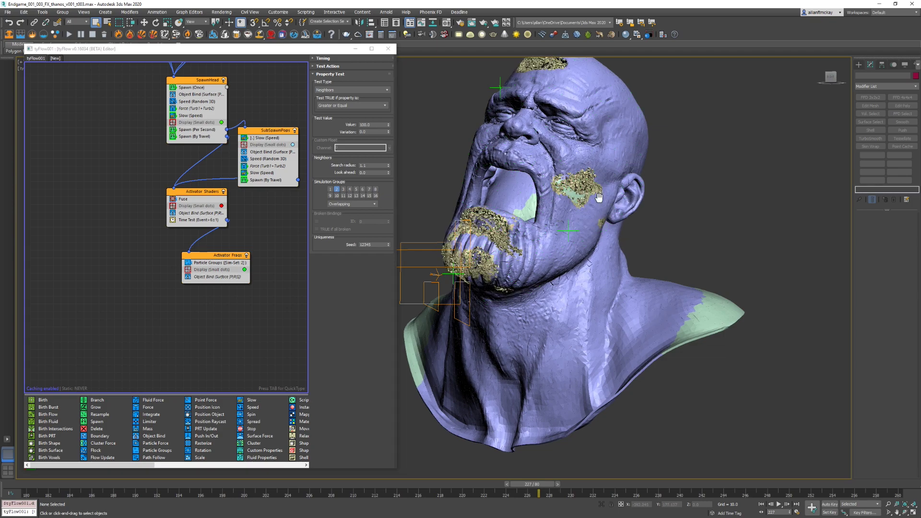
middle_drag(603, 196, 635, 229)
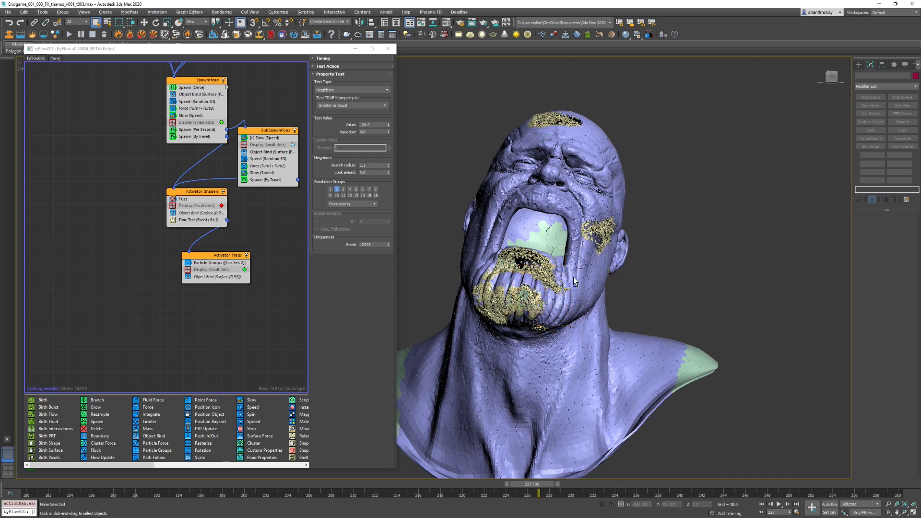
Step: Show safe frames in the Perspective view, make a preview animation of the head and play it back
alt+middle_drag(574, 277, 531, 273)
key(shift+f)
key(shift+v)
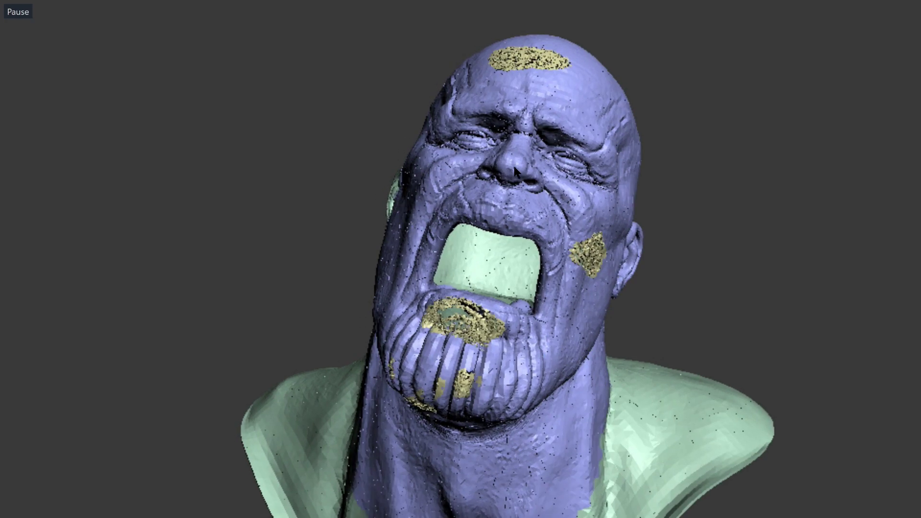
key(space)
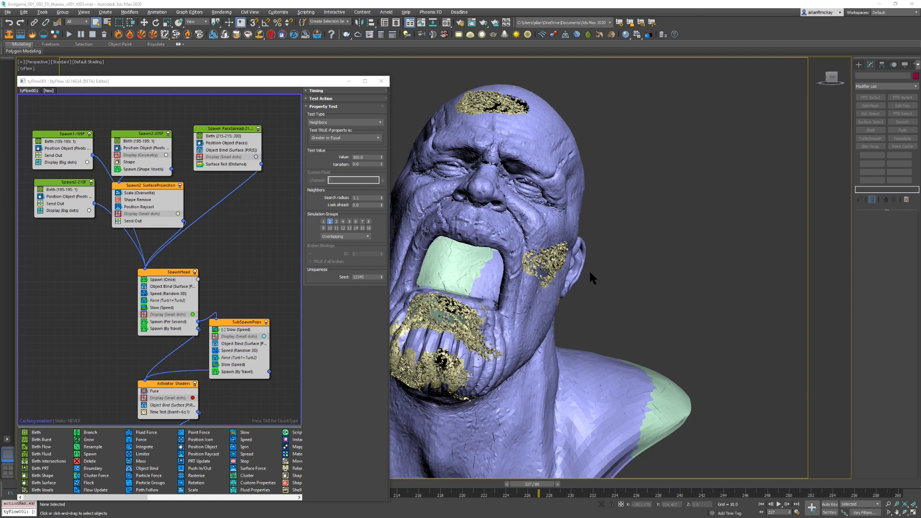
Step: Return to the first frame and set the built-in wind strength of Event_012's Force operator to 0.3
click(613, 249)
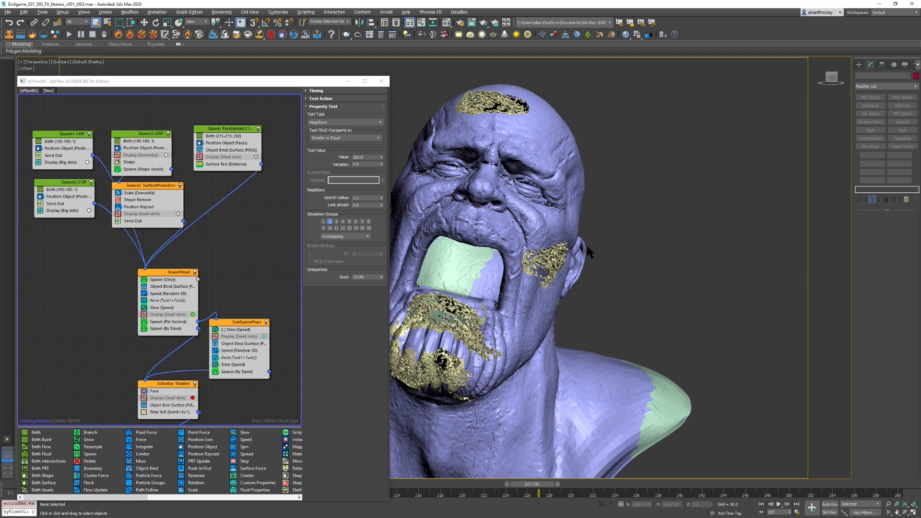
key(Home)
middle_drag(262, 232, 5, 279)
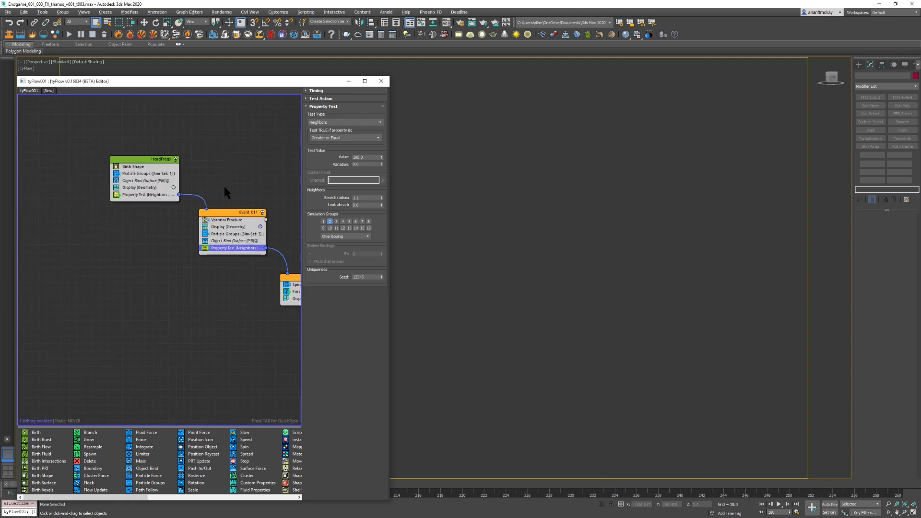
middle_drag(282, 205, 68, 175)
middle_drag(172, 236, 297, 232)
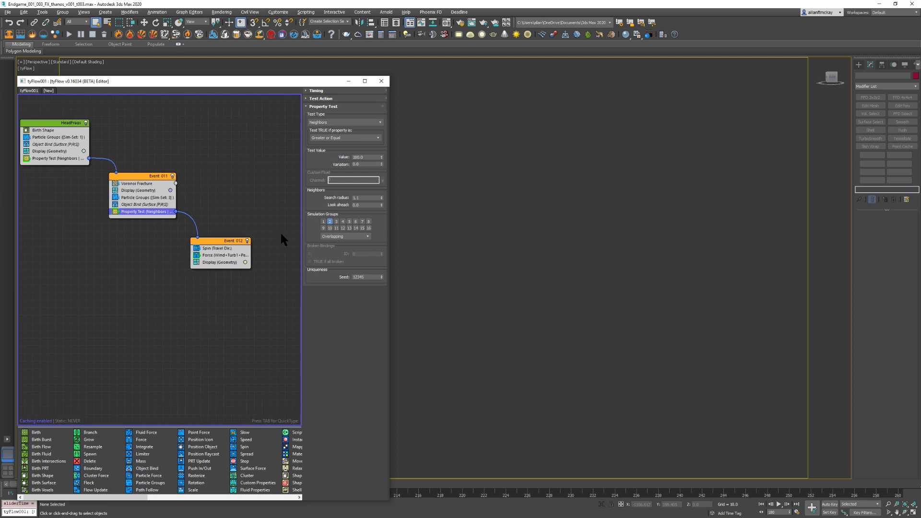
click(224, 255)
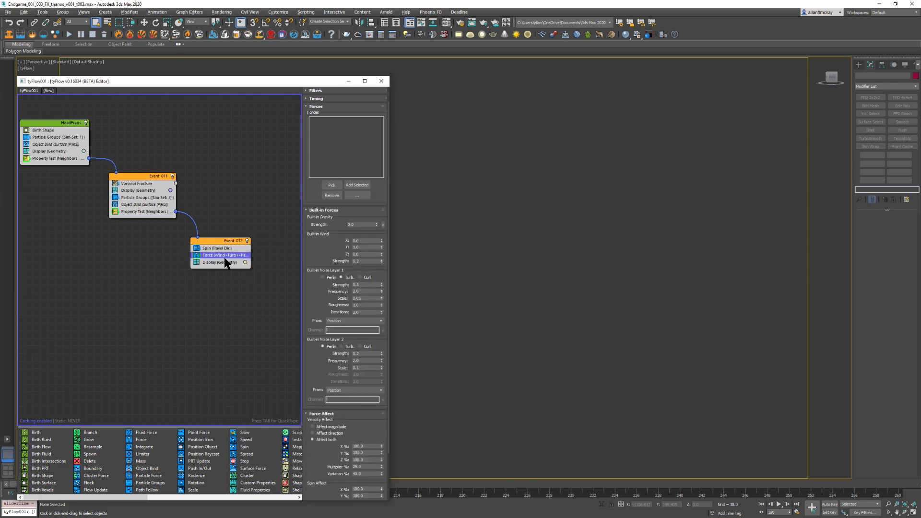
double_click(370, 261)
text(0.3)
Step: Add a Slow operator at the top of Event_012, above Spin, and open the Force operator's settings
click(218, 167)
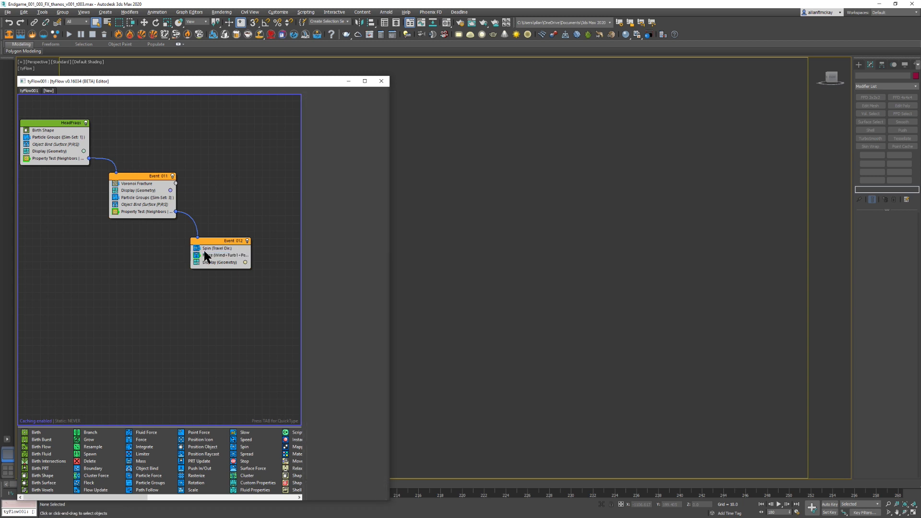
double_click(224, 241)
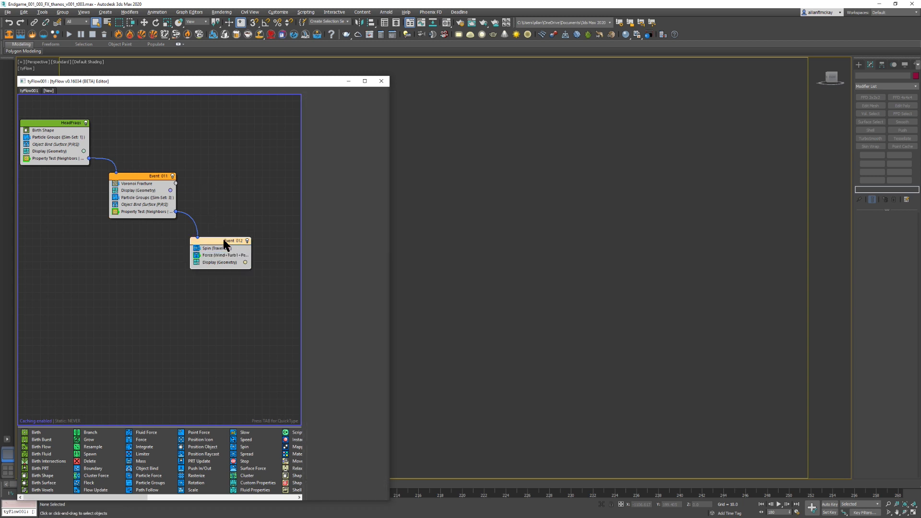
text(slow)
key(Return)
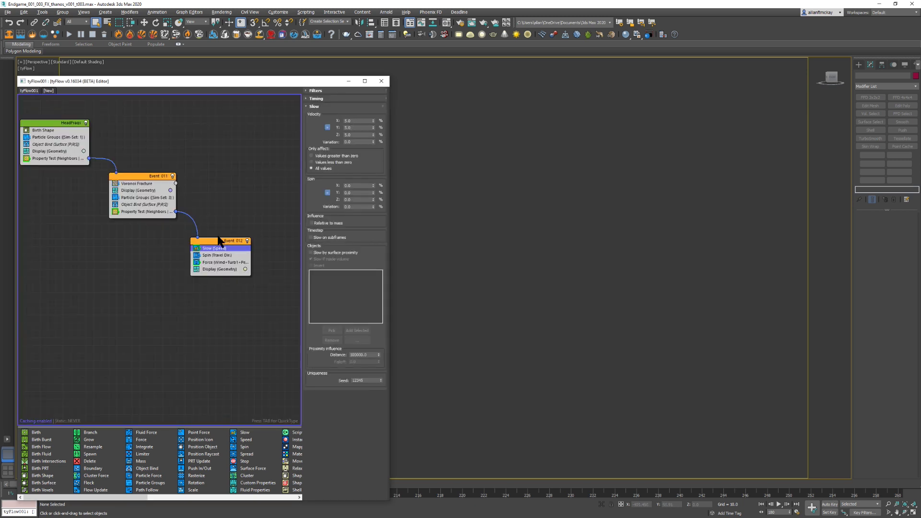
click(241, 262)
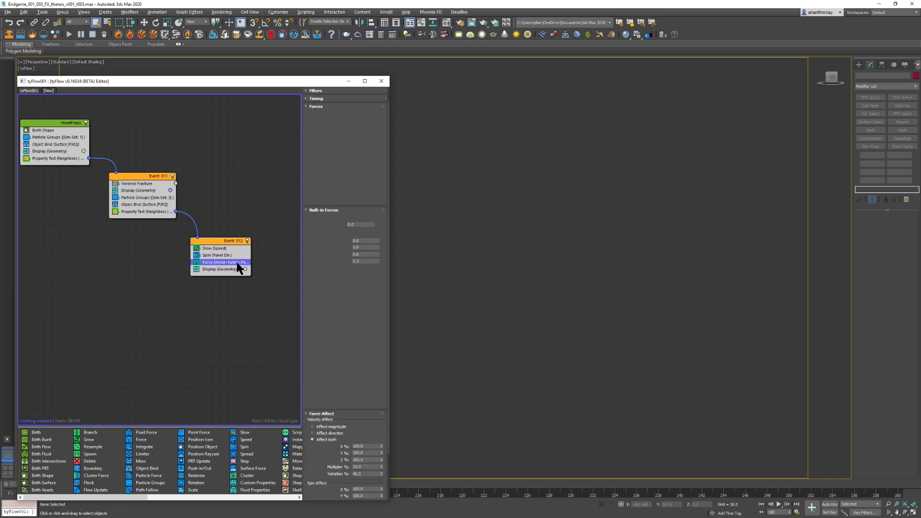
Step: Set the built-in wind strength of Event_012's Force operator to 0.33
double_click(370, 262)
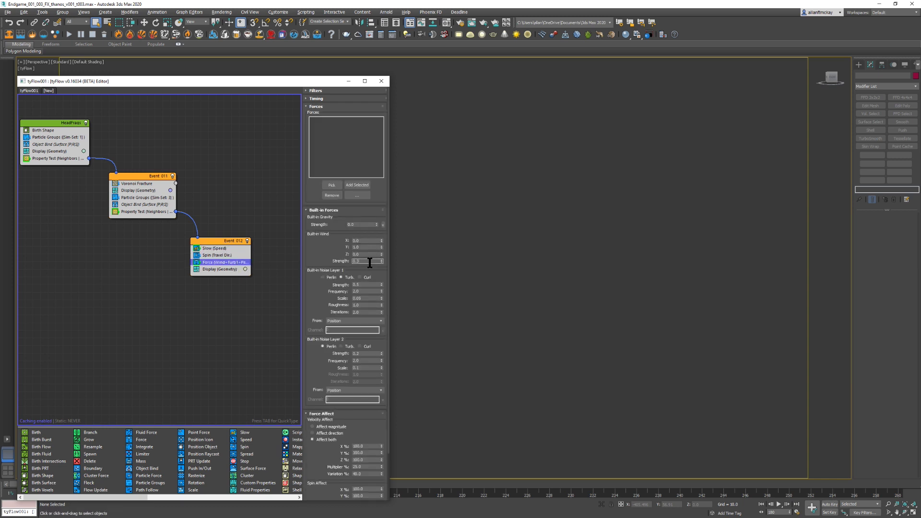
text(0.33)
key(Return)
Step: Set noise layer 1 to strength 0.25 and scale 0.15, and noise layer 2 to Turb. with strength 0.15, frequency 1.5 and scale 0.15
click(377, 300)
key(BackSpace)
click(374, 284)
click(367, 368)
click(367, 361)
text(1.5)
key(Return)
click(373, 367)
text(5)
click(367, 354)
text(.)
double_click(363, 285)
double_click(367, 298)
click(355, 344)
click(341, 345)
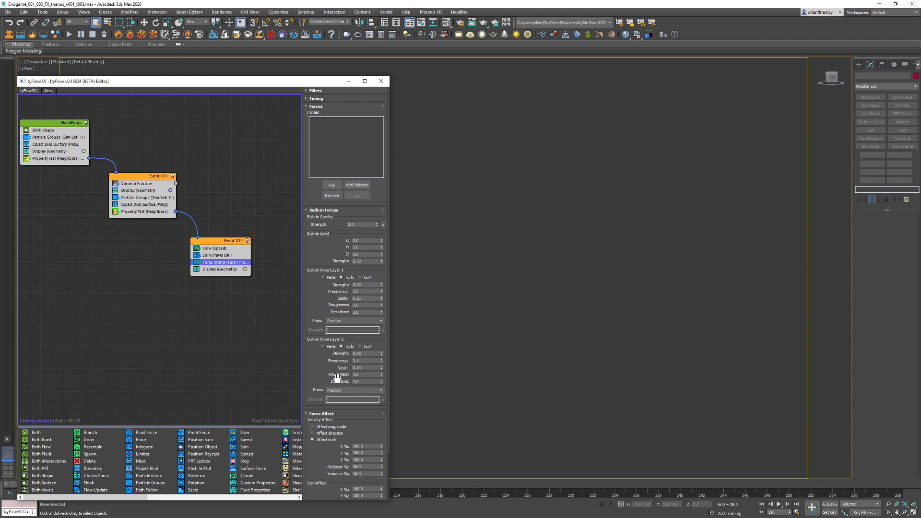
Step: Set the variation of the Force operator's velocity affect to 10%
drag(335, 379, 345, 302)
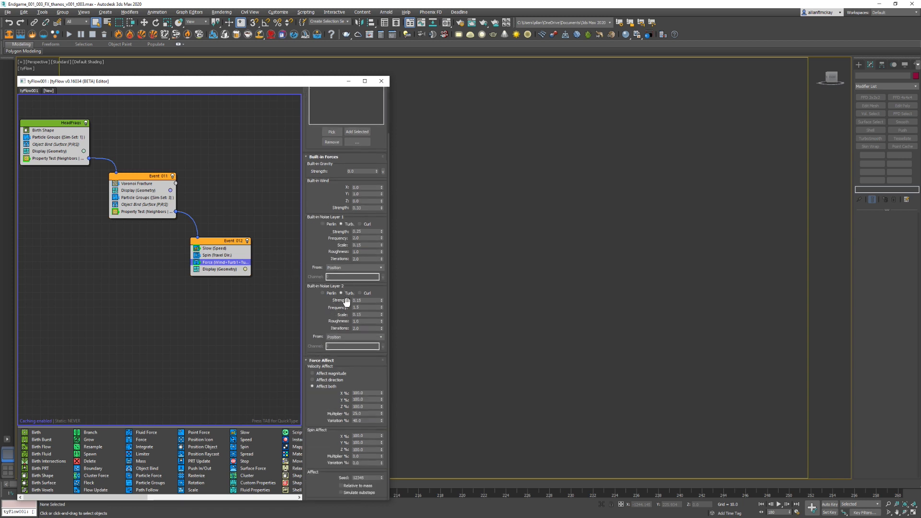
double_click(365, 421)
text(5)
text(1)
Step: Make a preview animation of the head, play it back enlarged and close the player
click(42, 12)
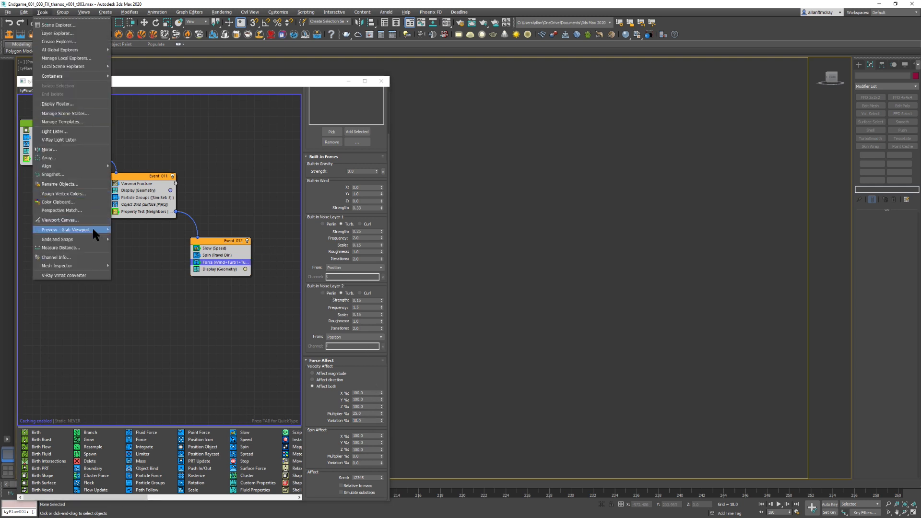
mouse_move(92, 226)
click(144, 244)
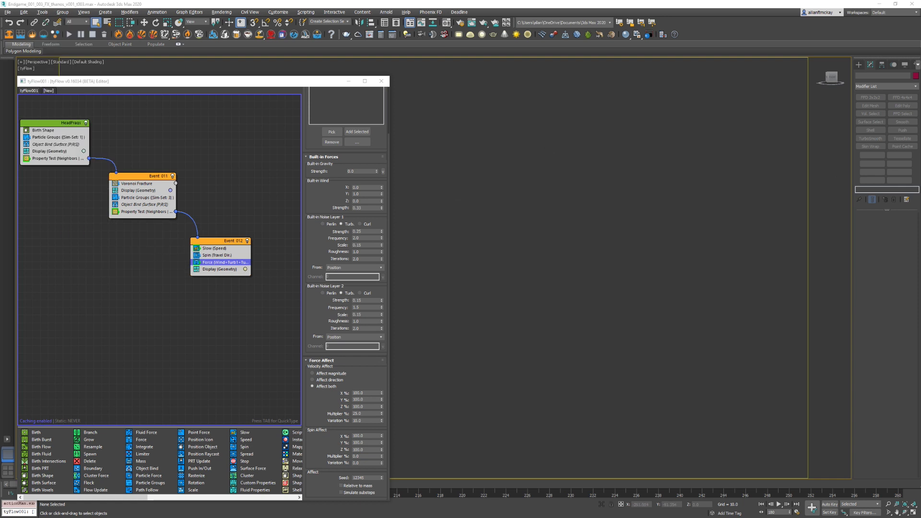
double_click(121, 211)
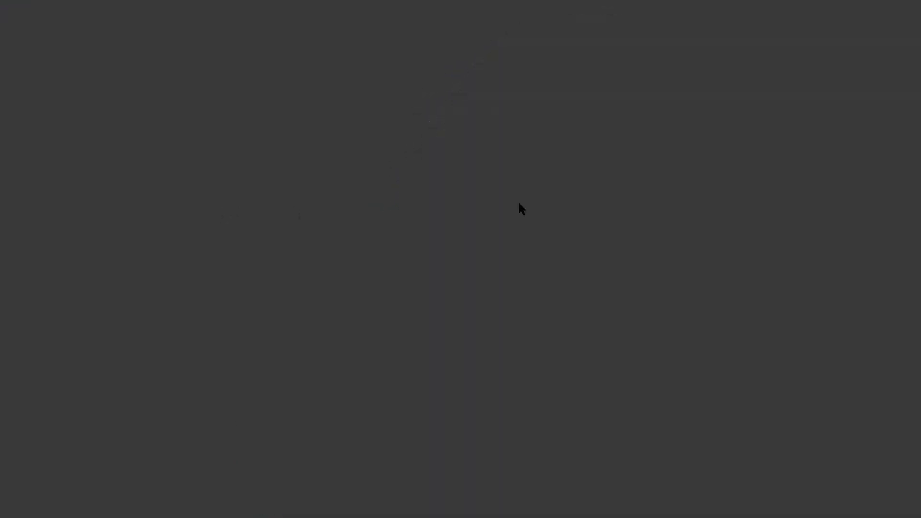
double_click(518, 202)
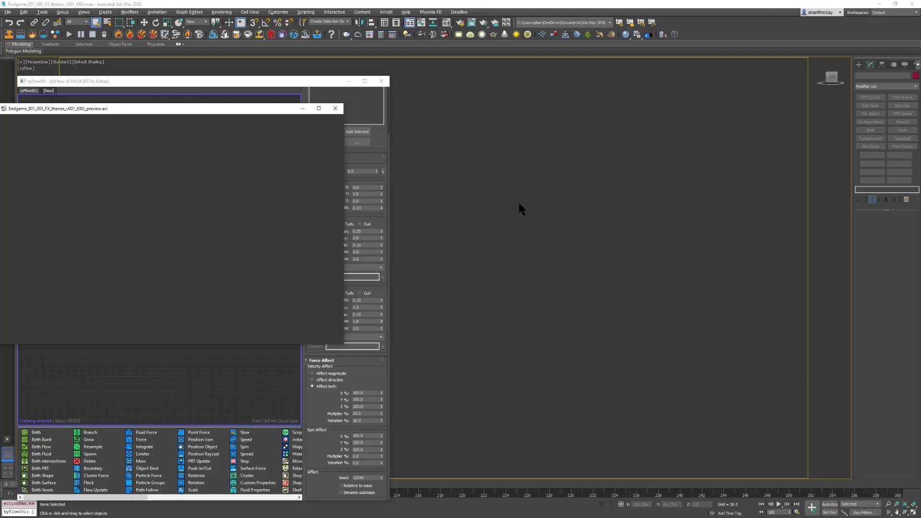
click(335, 108)
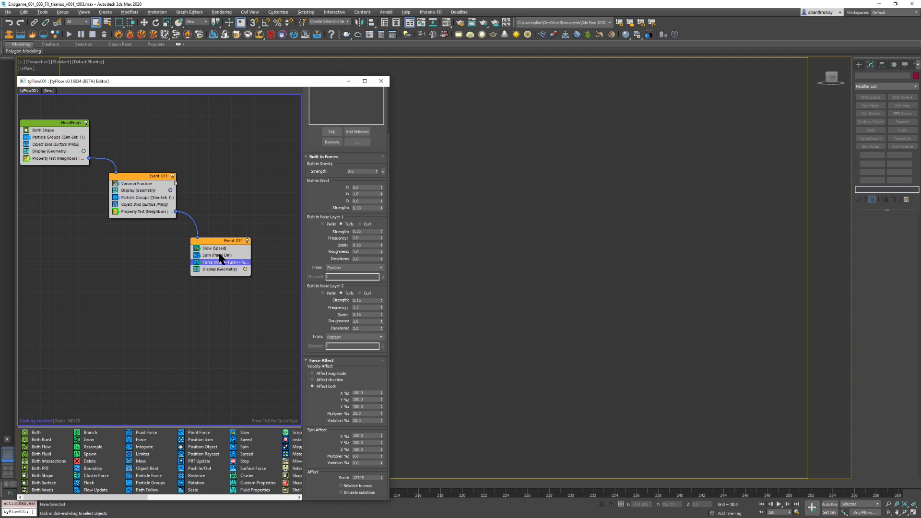
Step: Set the spin rate of Event_012's Spin operator to 150 and move the tyFlow editor clear of its previous spot
click(216, 255)
double_click(364, 129)
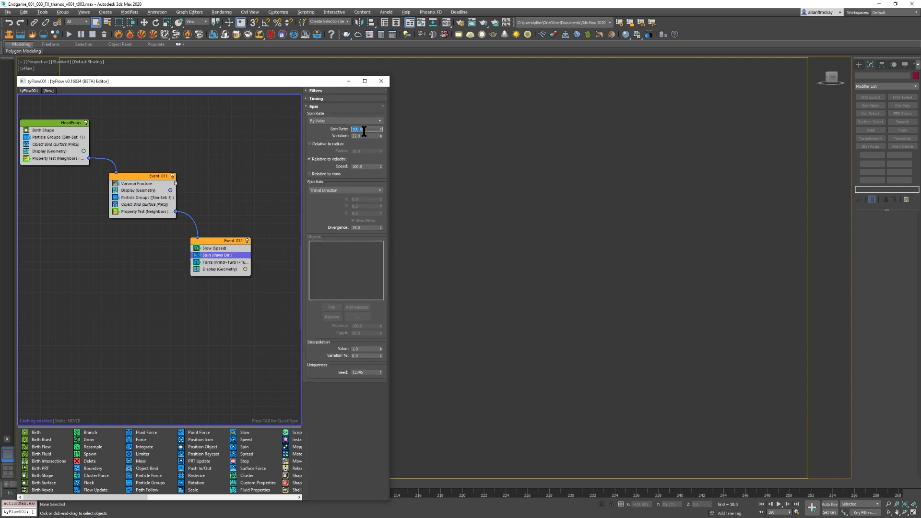
text(150)
key(Return)
click(453, 201)
drag(290, 84, 426, 41)
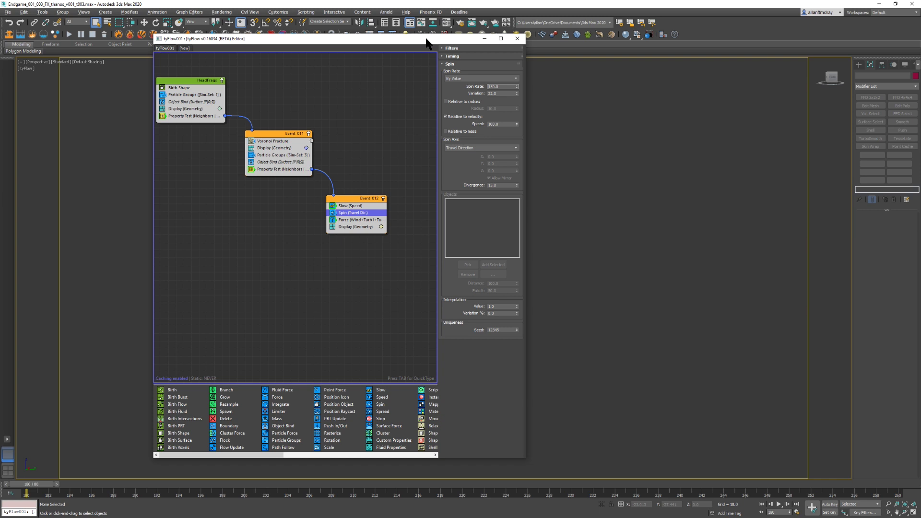
Step: Review the settings of the Slow and Force operators in Event_012
click(351, 220)
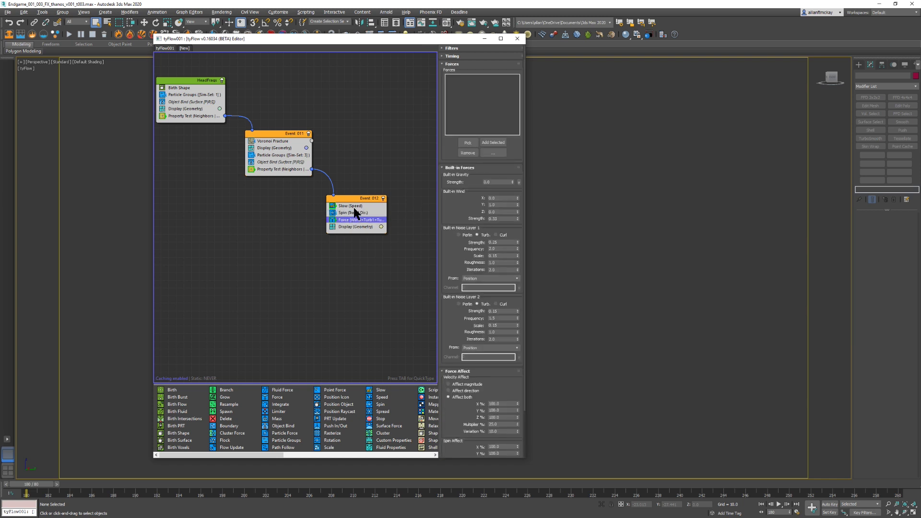
click(354, 206)
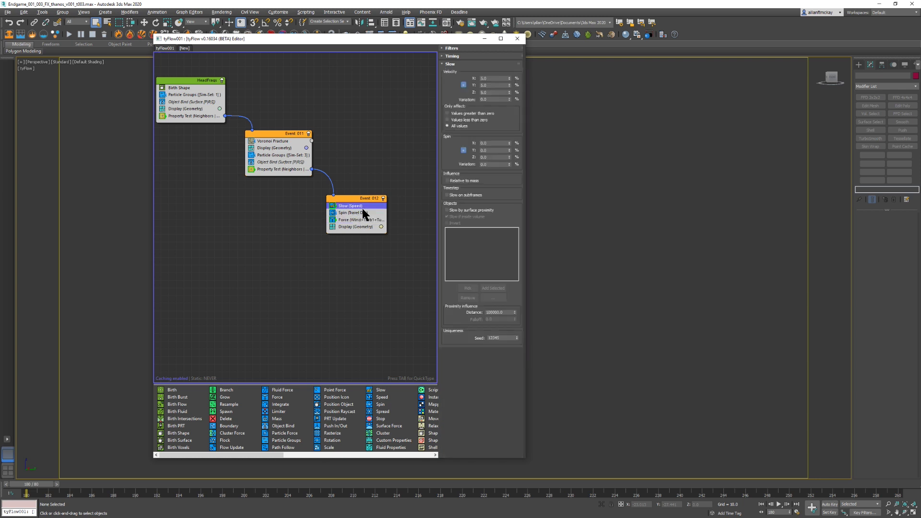
click(366, 221)
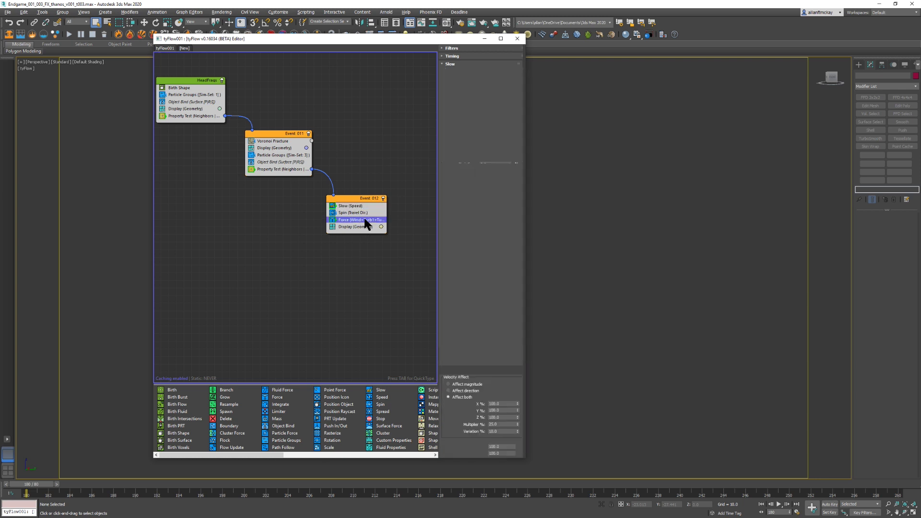
click(500, 219)
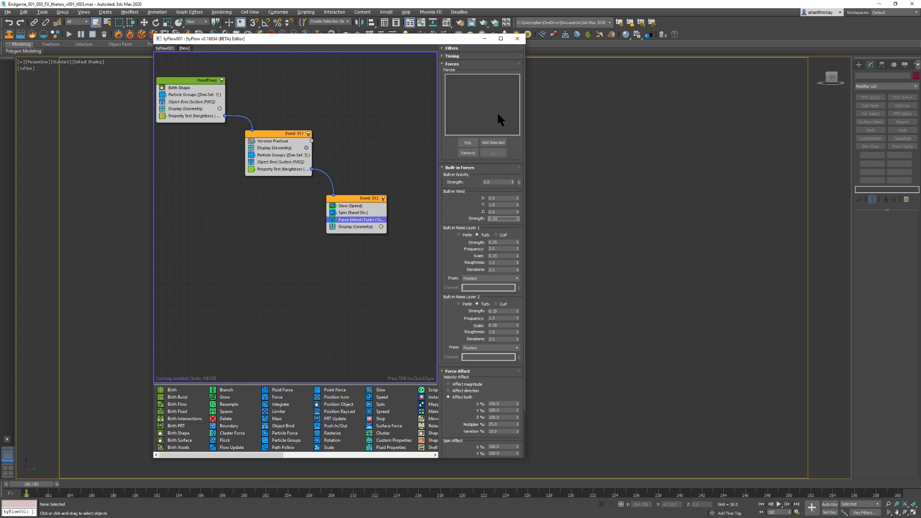
Step: Play back a fresh preview of the head with the revised spin and force, and close the player
drag(433, 41, 539, 78)
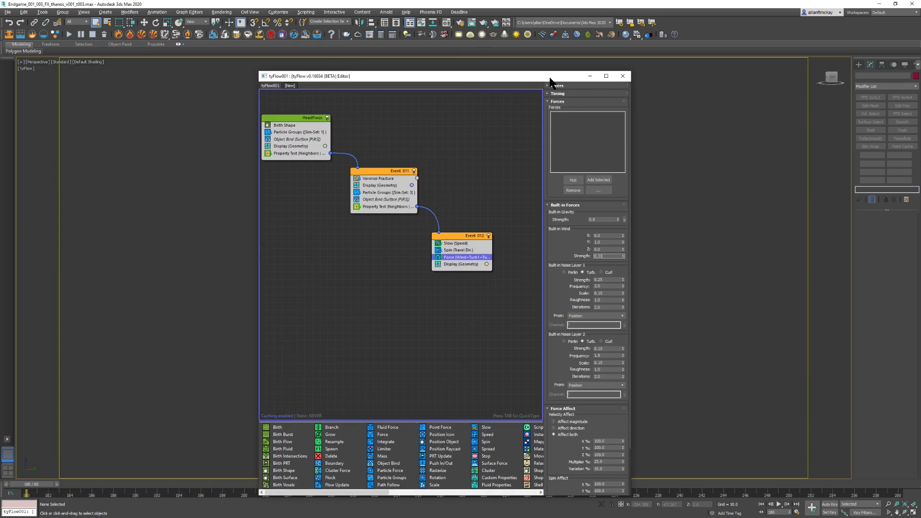
click(652, 329)
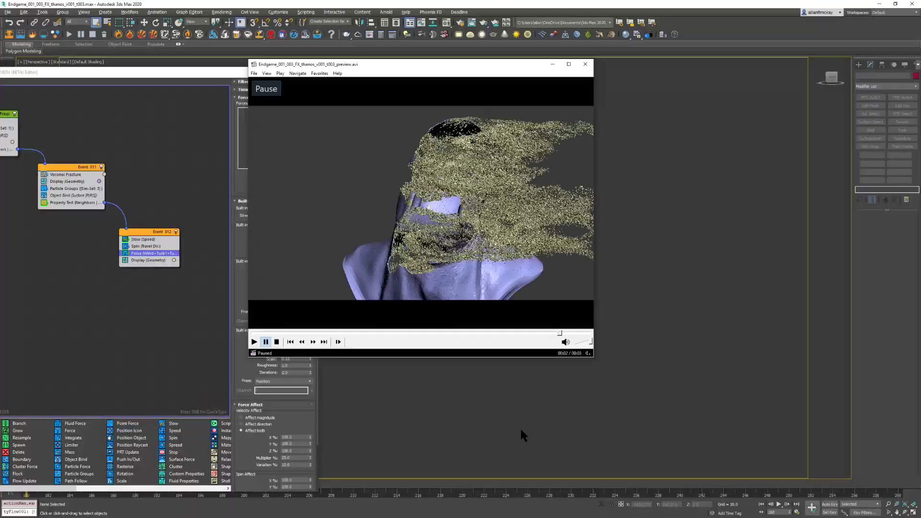
key(alt+F4)
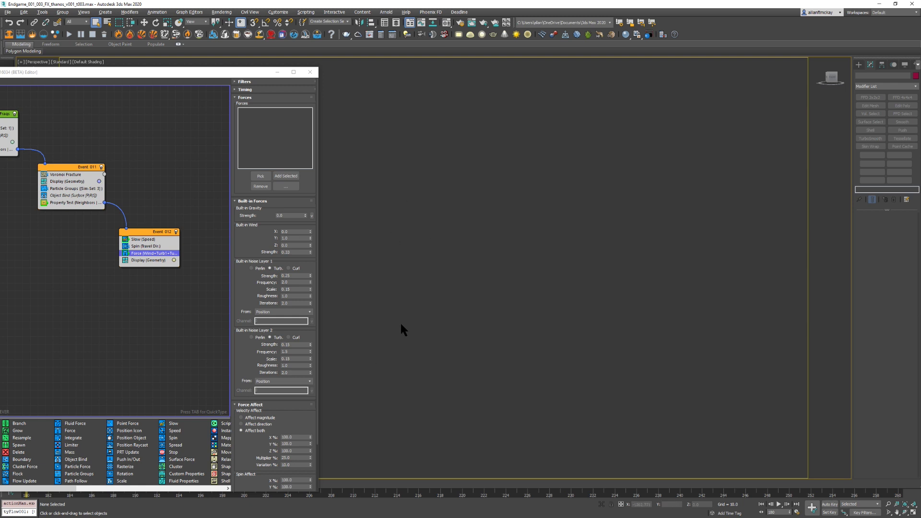
Step: Examine the neighbour settings of the Property Test in Event_011
drag(184, 74, 335, 48)
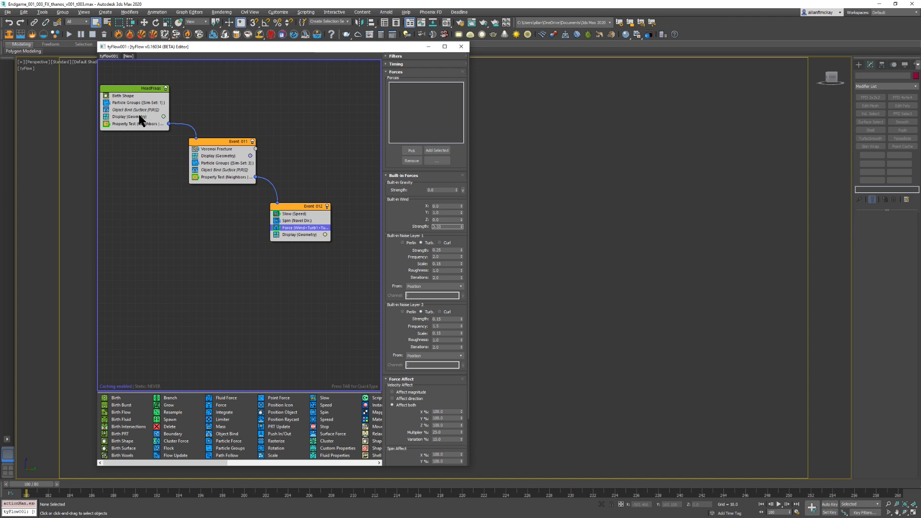
click(210, 142)
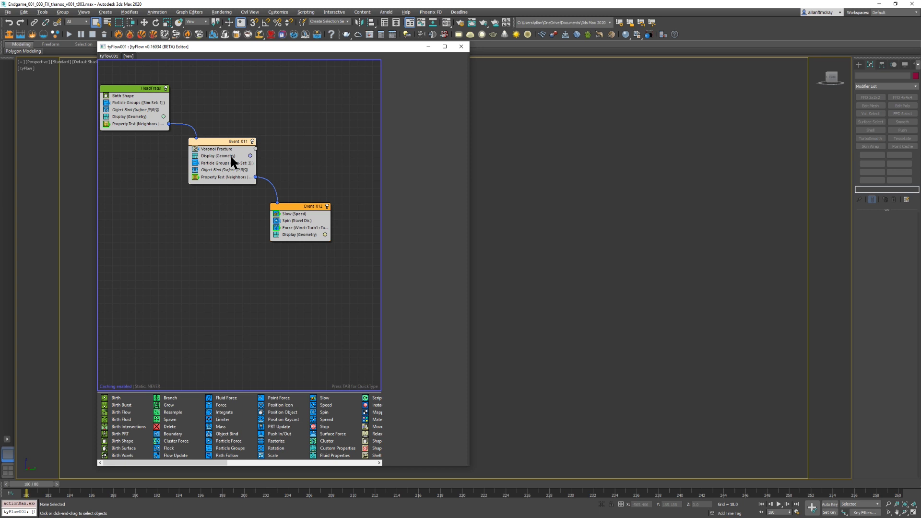
click(230, 179)
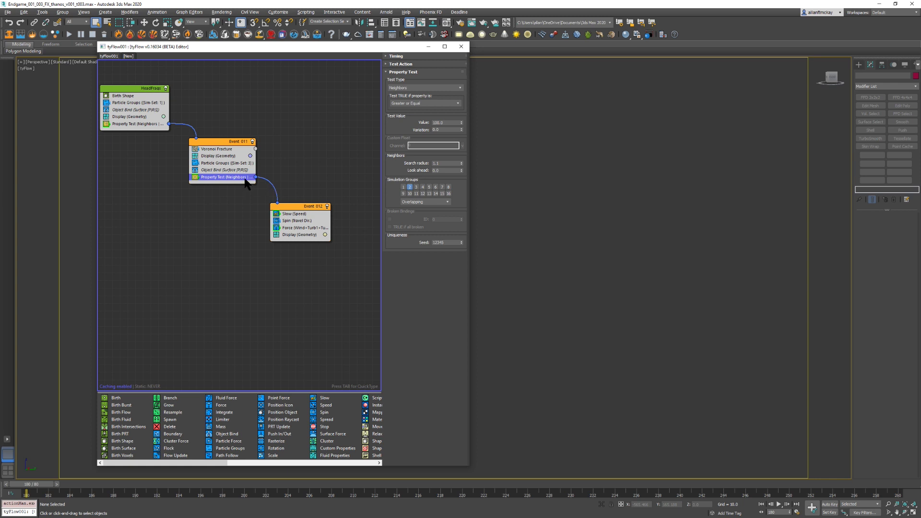
click(270, 180)
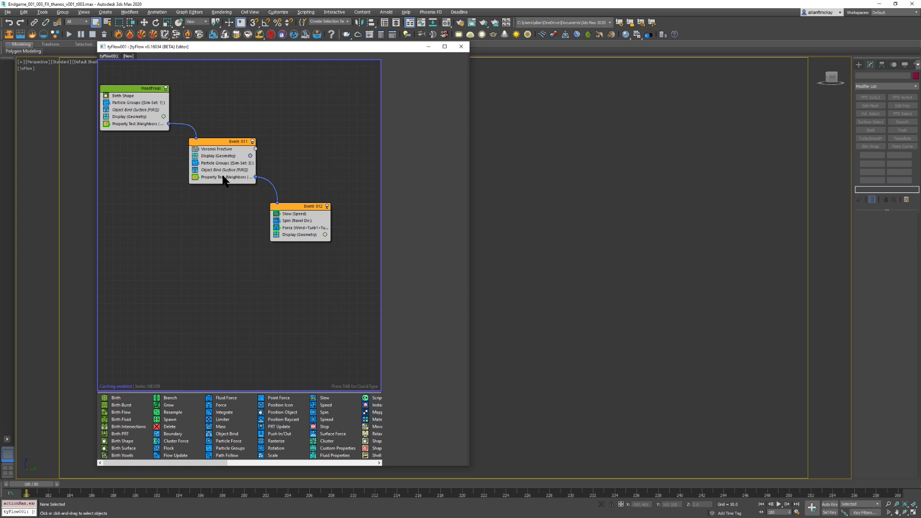
click(240, 178)
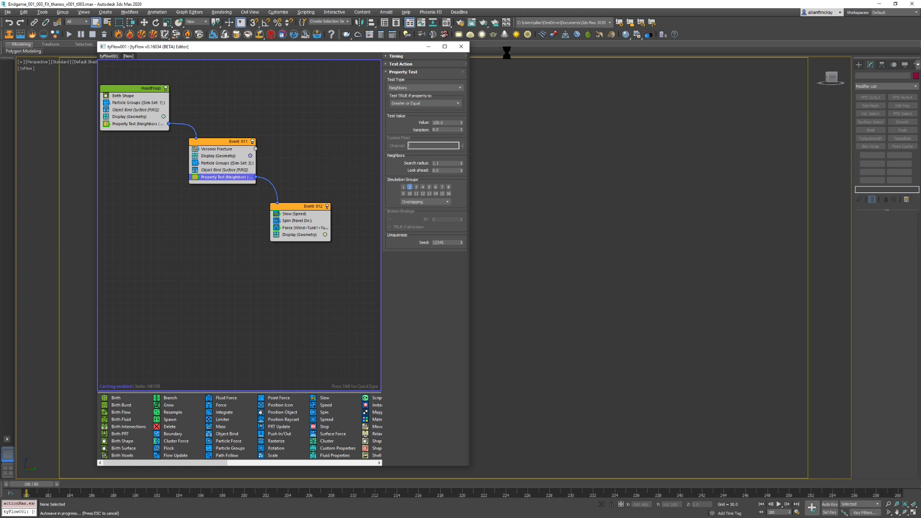
click(284, 150)
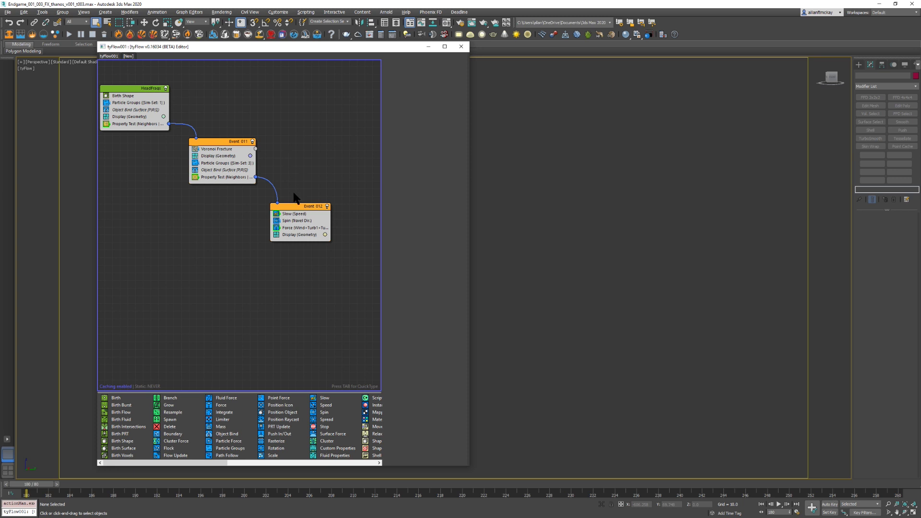
Step: Set the strength of noise layer 2 in Event_012's Force operator to 0.35
click(302, 229)
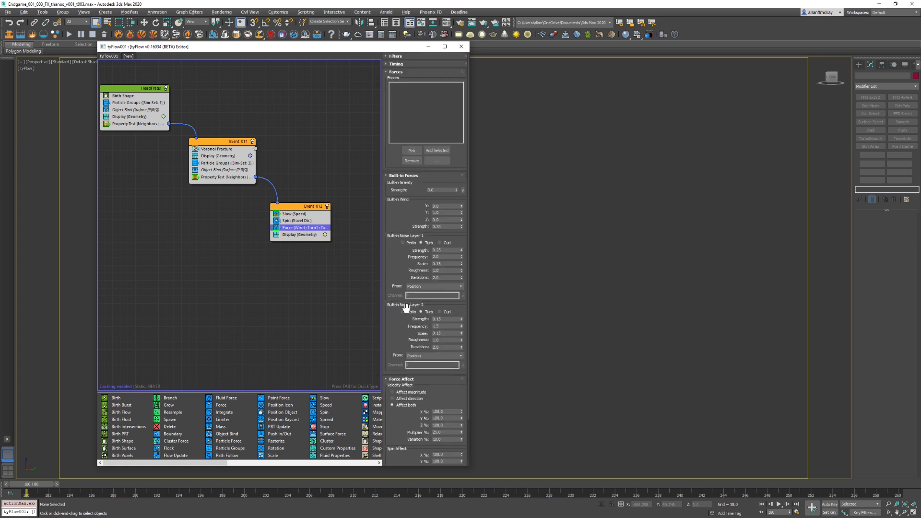
double_click(444, 319)
text(0.35)
click(356, 300)
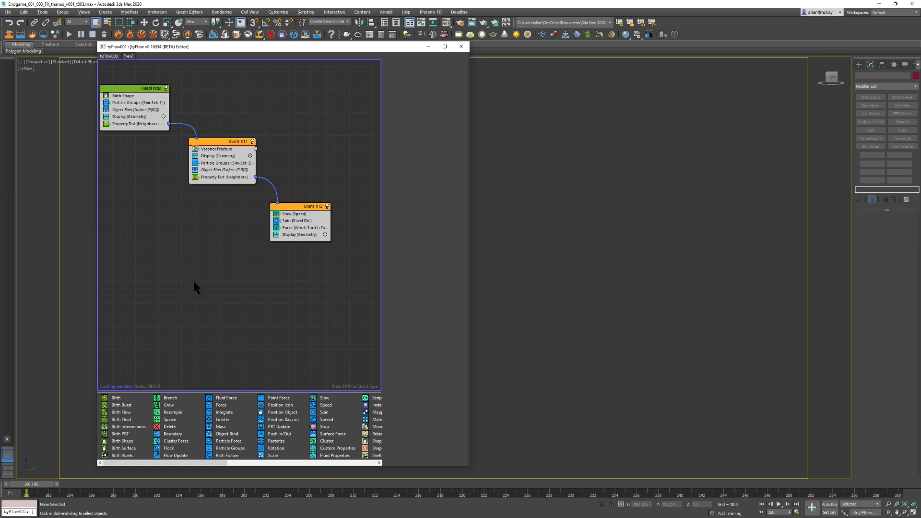
Step: Disable the HeadFrags event and turn on the small-dots Display operators in Activator Shaders and Activator Frags
drag(243, 48, 647, 43)
click(570, 83)
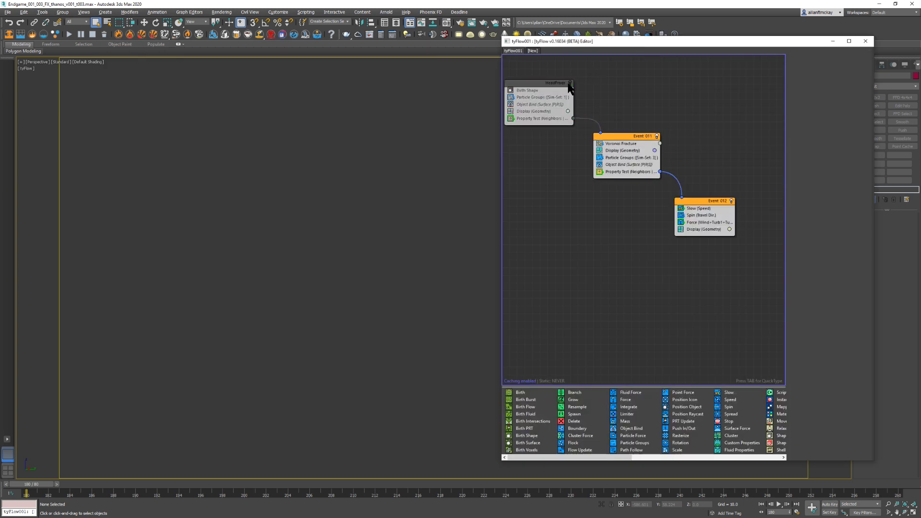
double_click(581, 42)
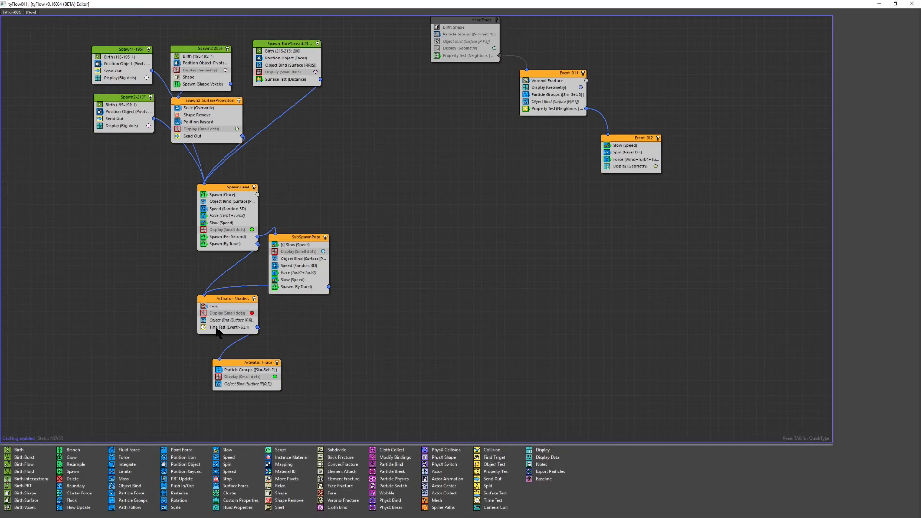
click(203, 313)
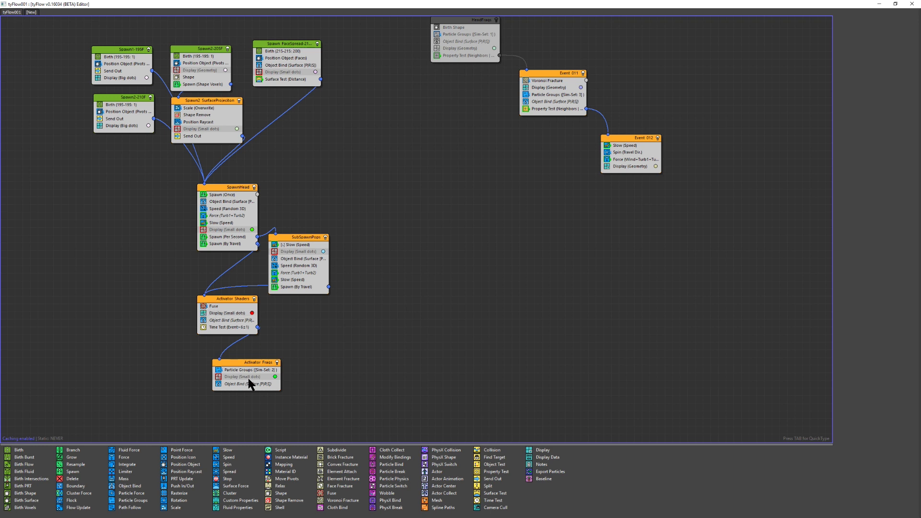
click(218, 376)
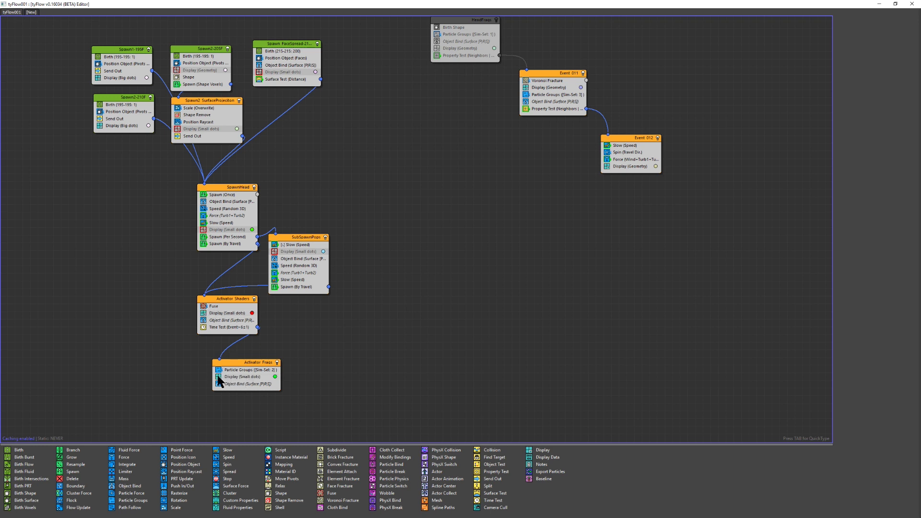
Step: Restore the editor to its smaller size and scrub the timeline to frame 213 to inspect the activator particles
double_click(346, 5)
drag(125, 479, 372, 488)
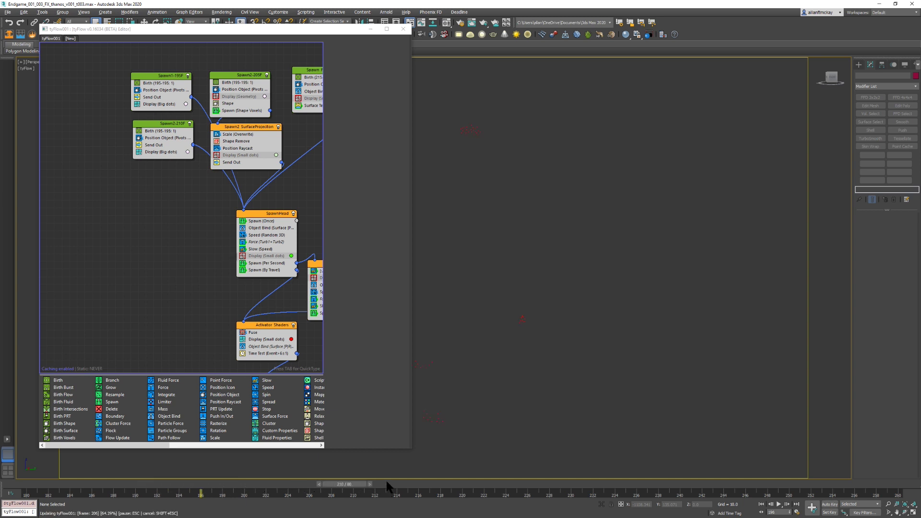
click(386, 479)
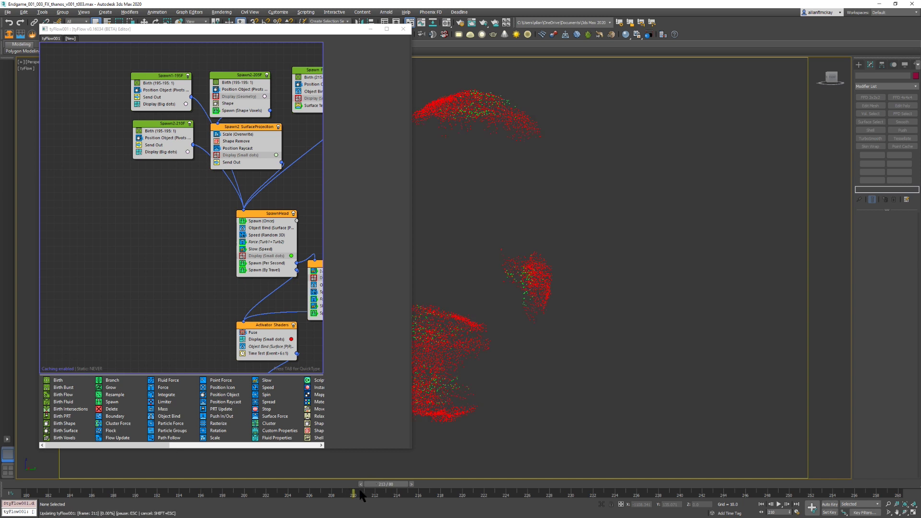
Step: Turn off the Property Test in the HeadFrags event and re-enable that event
middle_drag(311, 201, 29, 171)
middle_drag(188, 152, 182, 260)
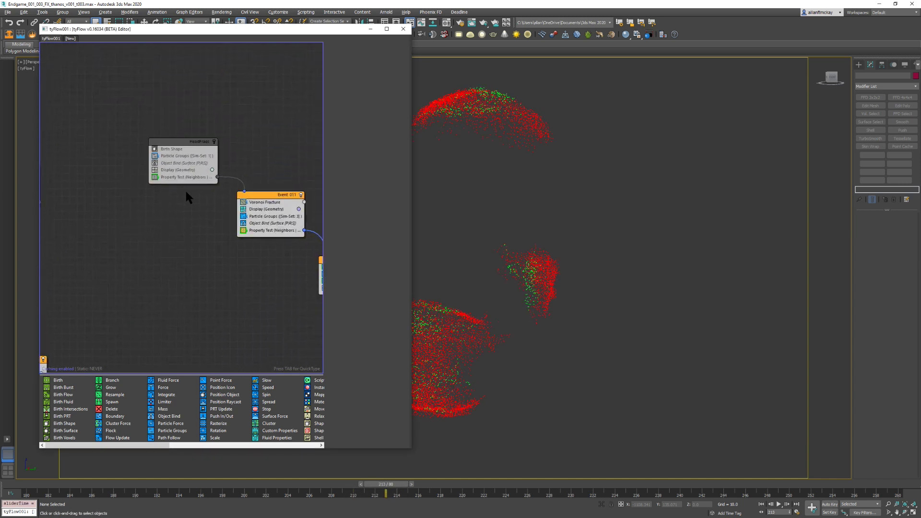
click(155, 177)
click(215, 141)
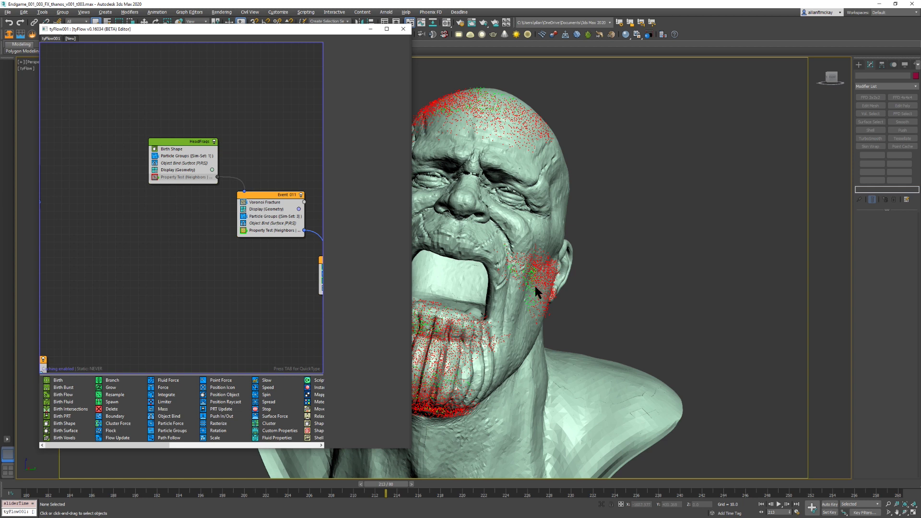
Step: Check the activator particles against the intact head at frame 224 and return to the first frame
click(504, 484)
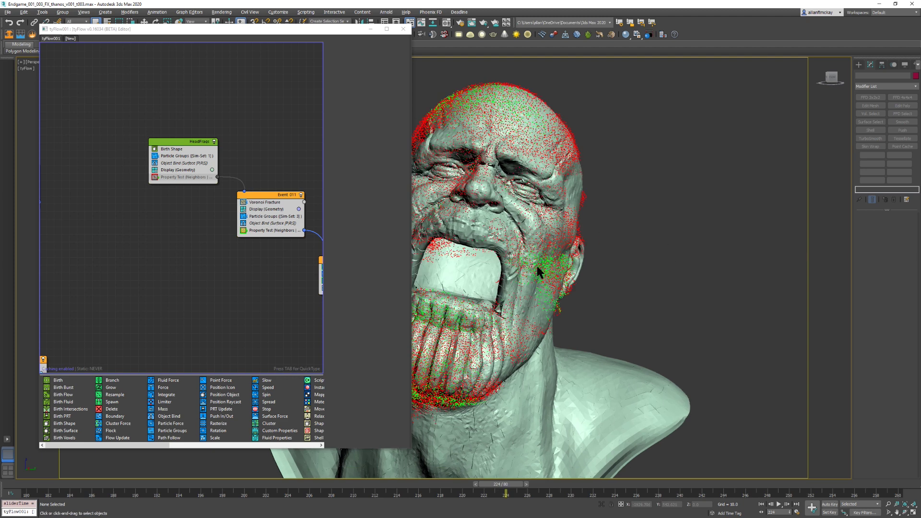
key(Home)
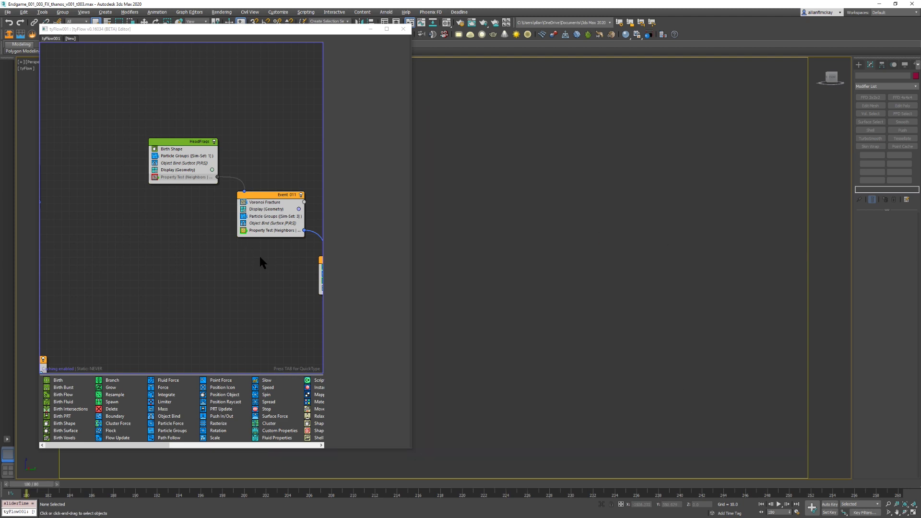
Step: Turn on the HeadFrags Property Test and turn off Voronoi Fracture and the Property Test in Event_011
click(154, 177)
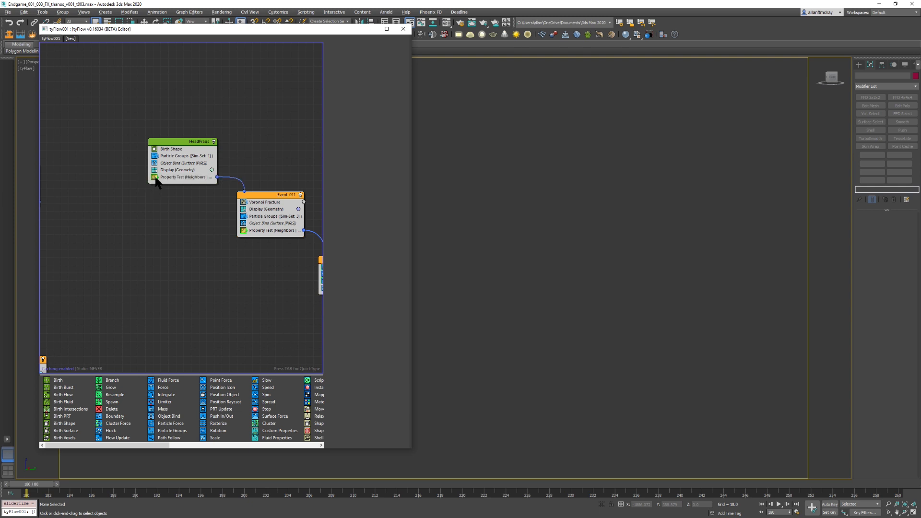
click(243, 231)
click(243, 202)
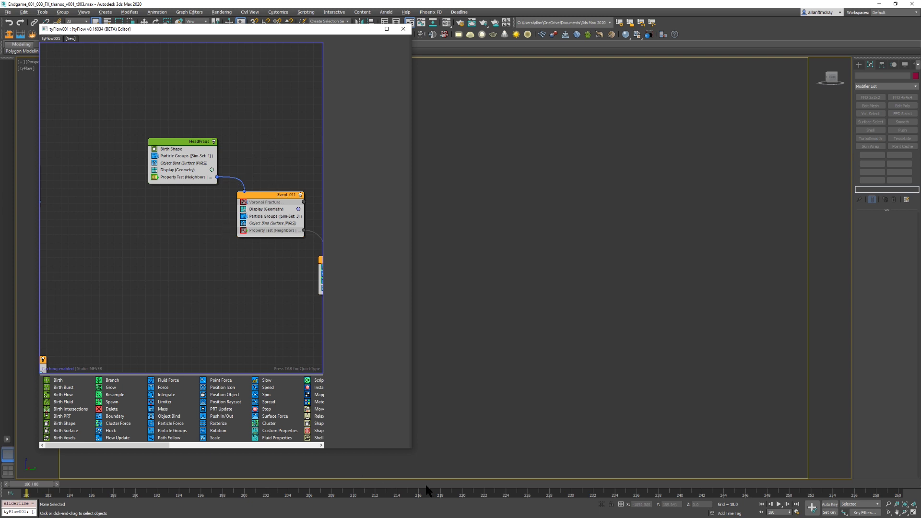
Step: Scrub the timeline from frame 225 through to 260 to examine how the activated area spreads over the head and bust
click(517, 484)
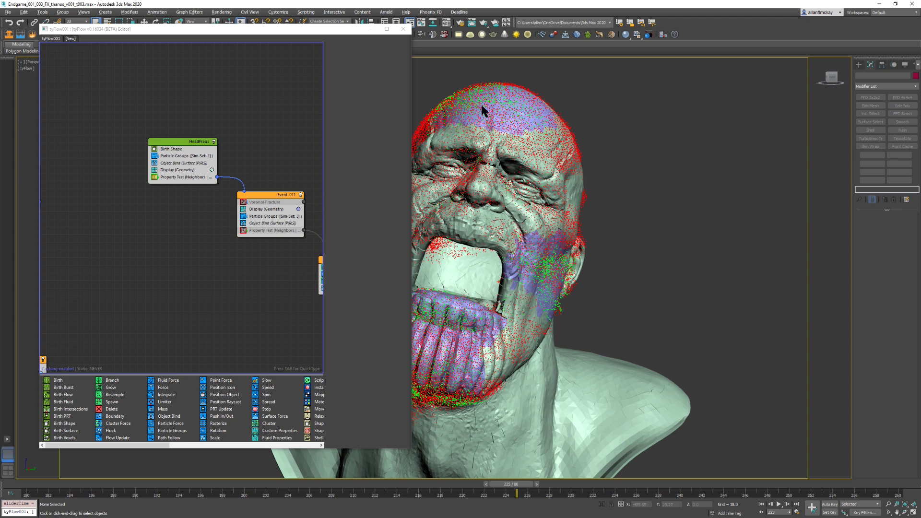
click(891, 484)
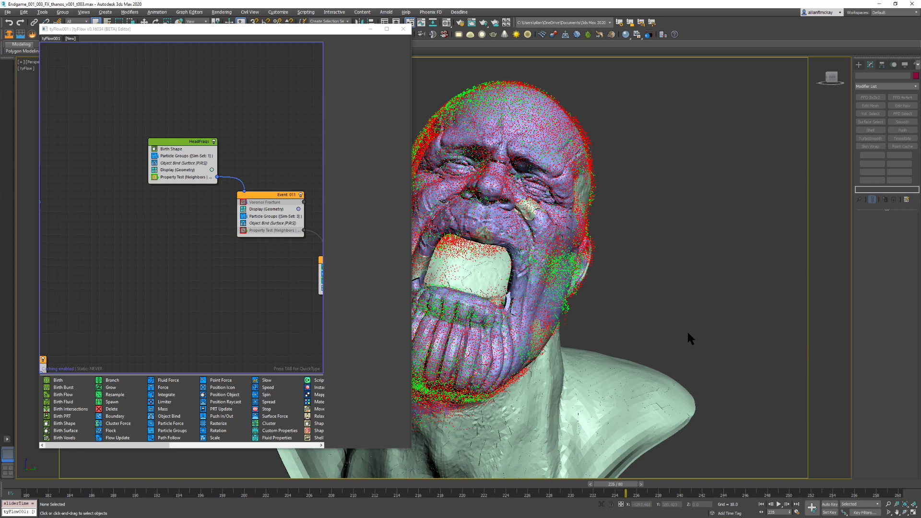
click(454, 487)
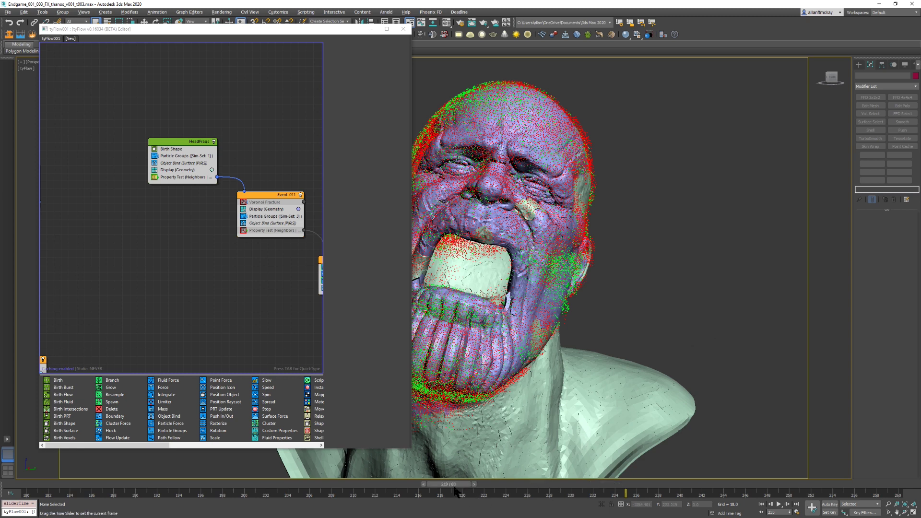
drag(451, 484, 767, 485)
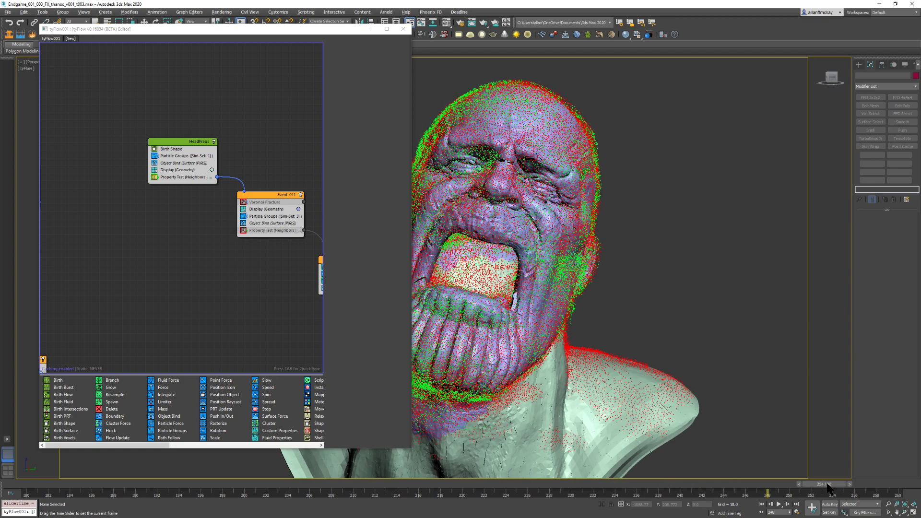
drag(688, 490, 896, 470)
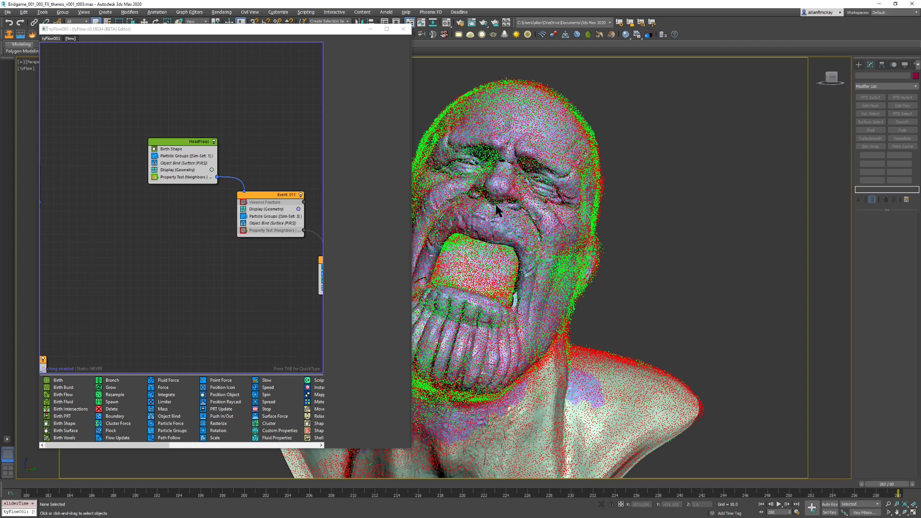
Step: Scrub ahead to frame 251 to check the particles leaving the head, and return to the first frame
click(516, 484)
drag(529, 488, 736, 475)
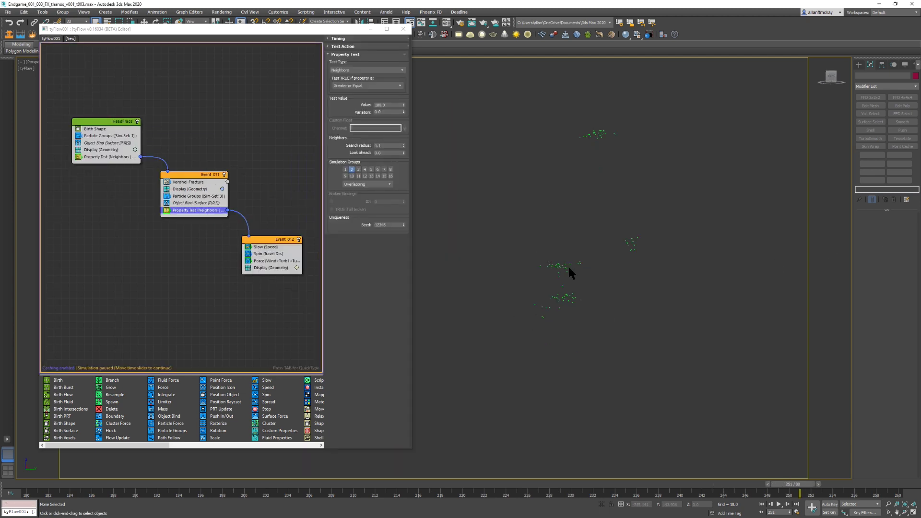
key(Home)
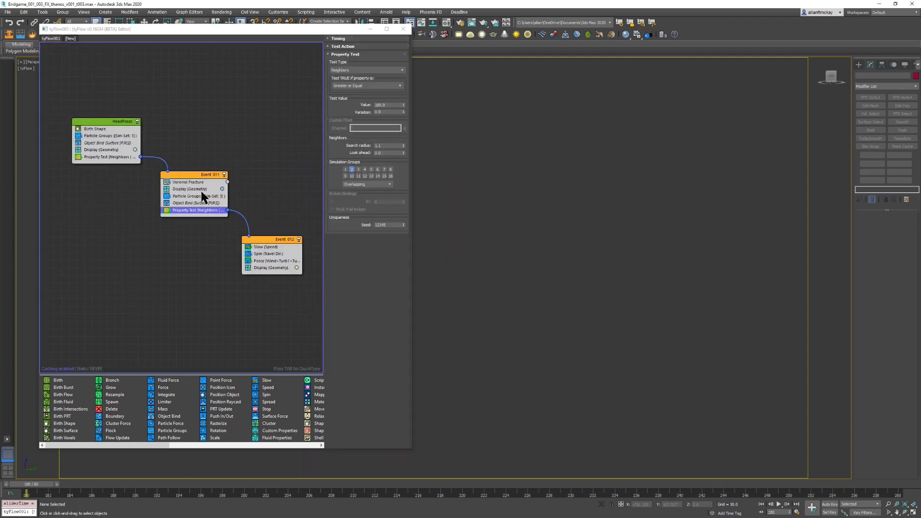
Step: Disable the tyFlow simulation and move the timeline to frame 226
click(283, 184)
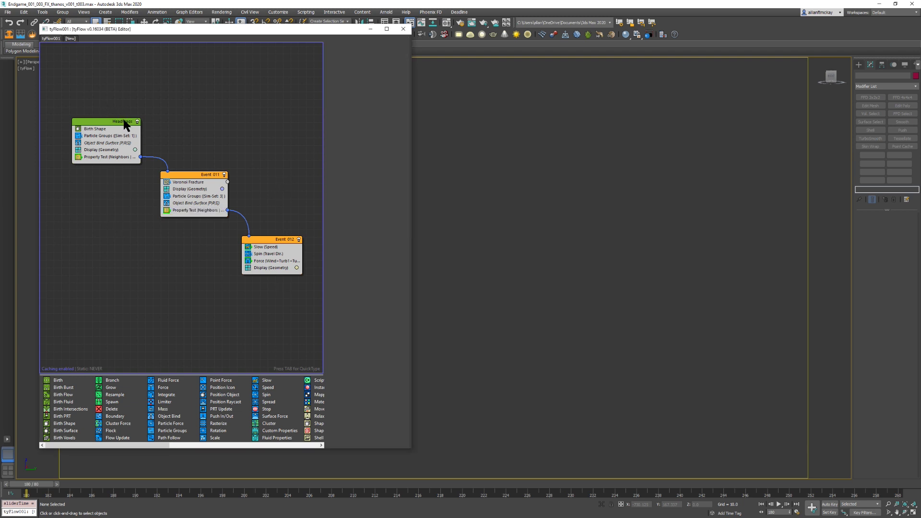
middle_drag(105, 230, 154, 197)
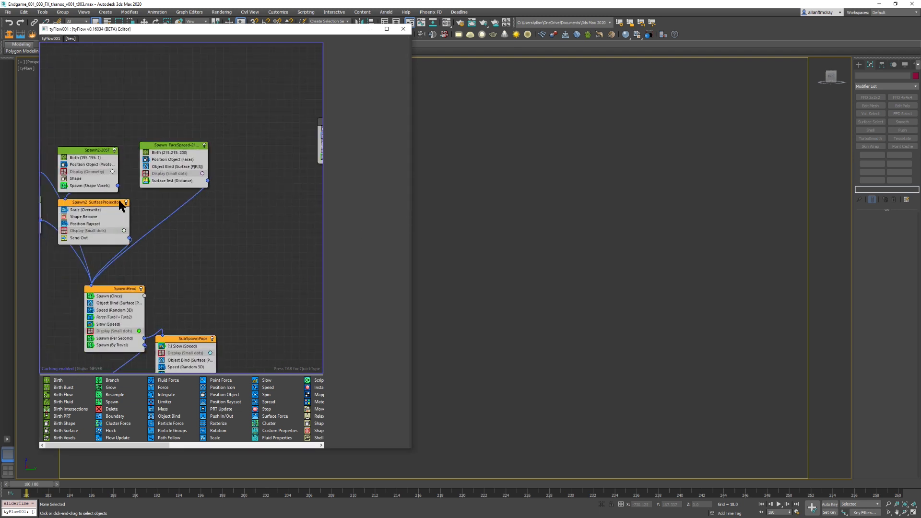
middle_drag(159, 154, 118, 109)
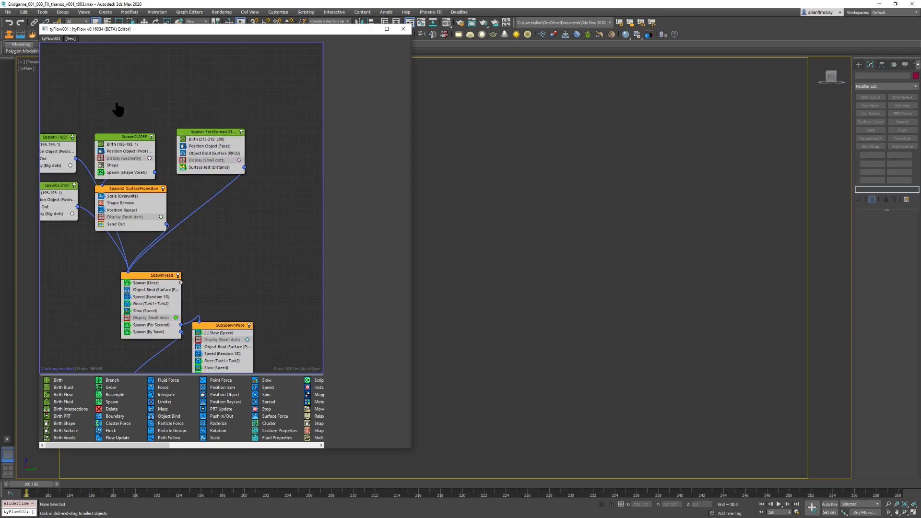
right_click(222, 85)
click(249, 120)
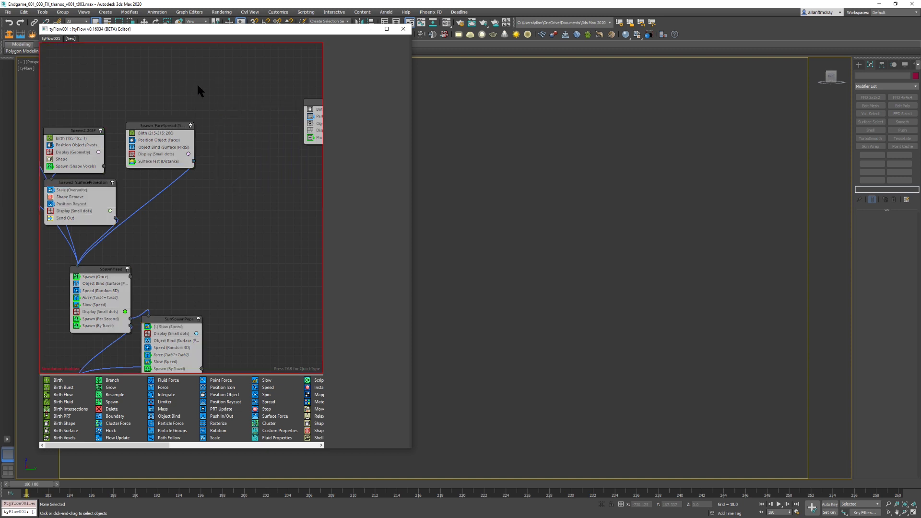
drag(472, 483, 538, 492)
Step: Open the saved viewport preview, examine the paused disintegration full screen, and return to 3ds Max
click(42, 12)
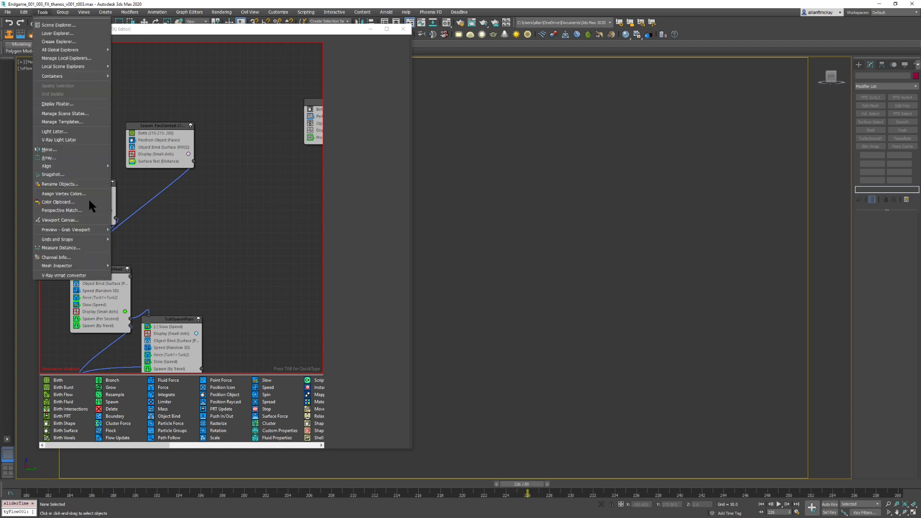
mouse_move(92, 229)
click(165, 249)
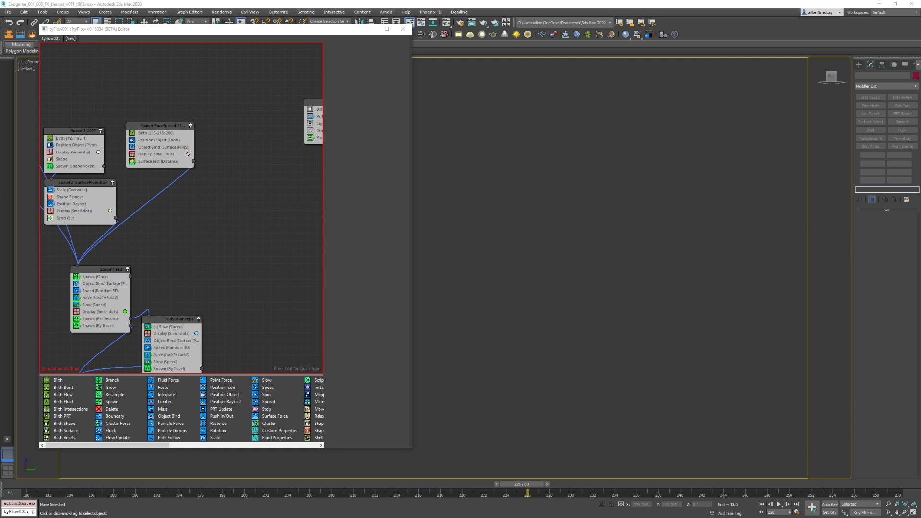
click(308, 136)
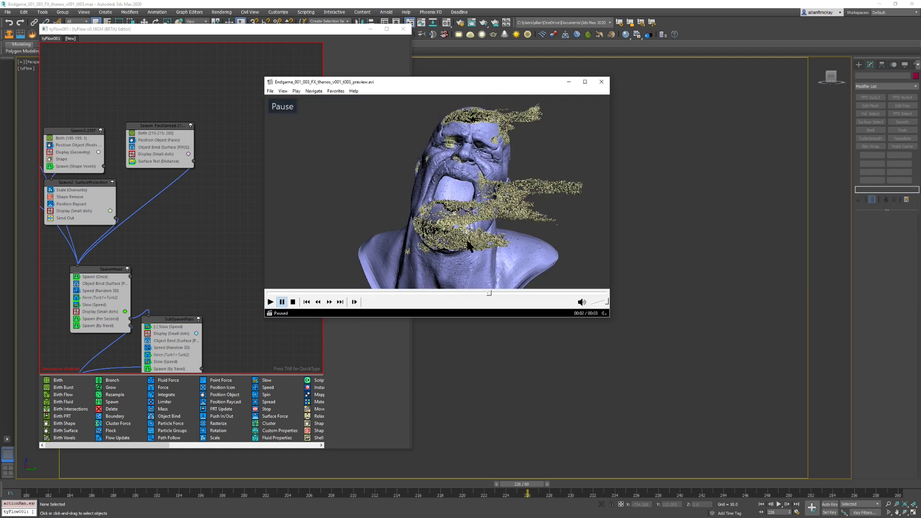
double_click(308, 136)
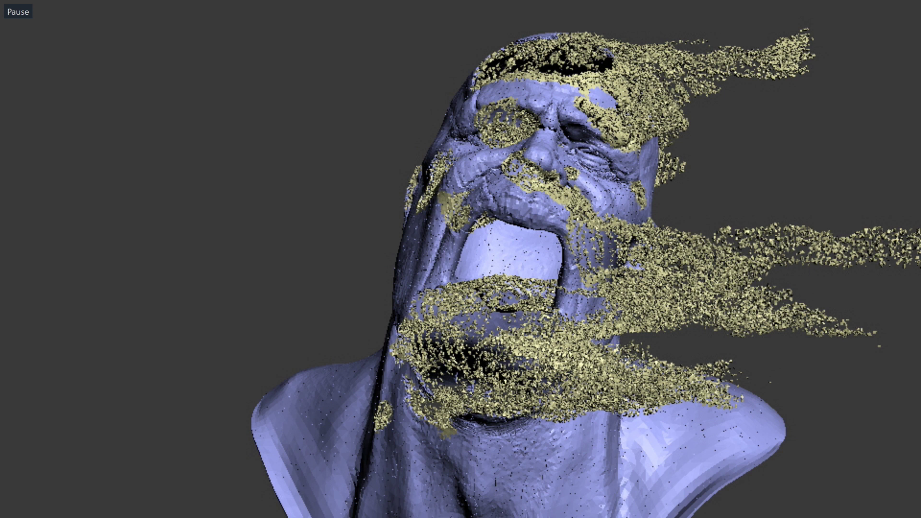
mouse_move(659, 499)
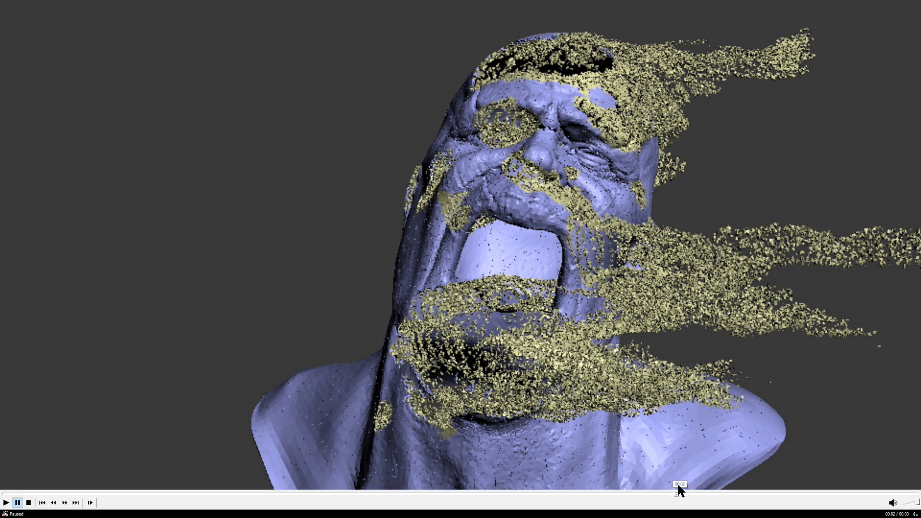
double_click(599, 195)
key(alt+Tab)
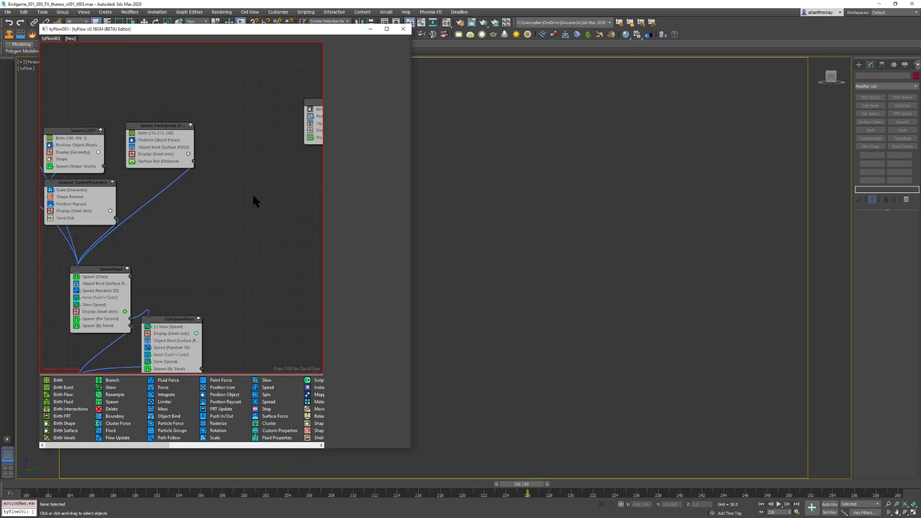
Step: With Auto Key on at frame 225, key the Neighbors search radius of Event_011's Property Test at 1.1
middle_drag(252, 192, 12, 147)
middle_drag(159, 191, 377, 263)
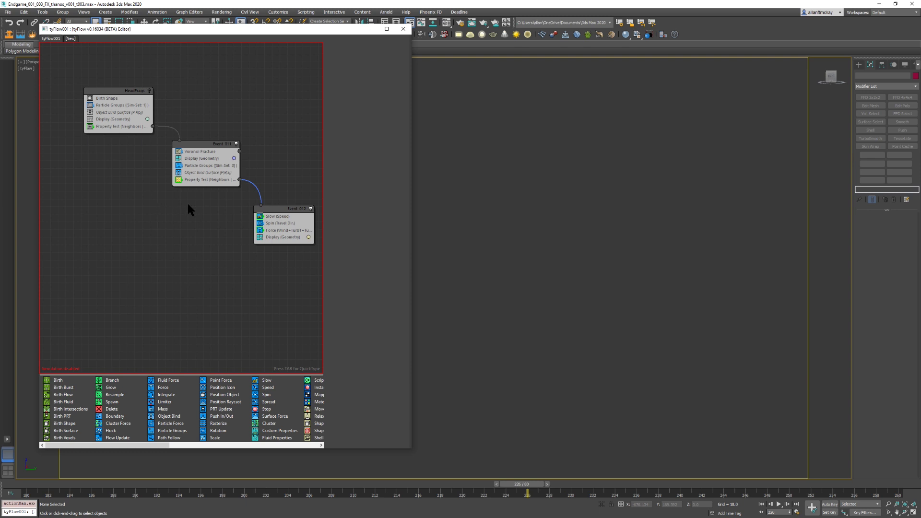
click(212, 180)
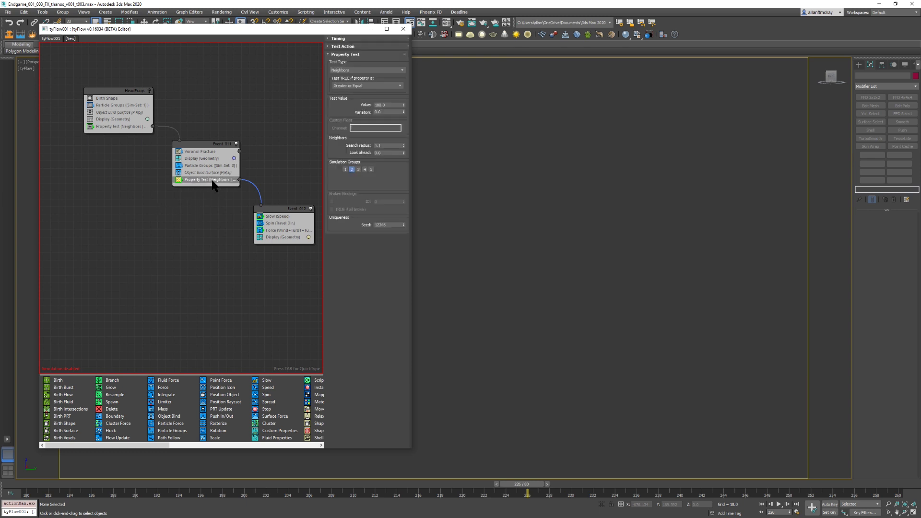
click(527, 461)
key(comma)
key(n)
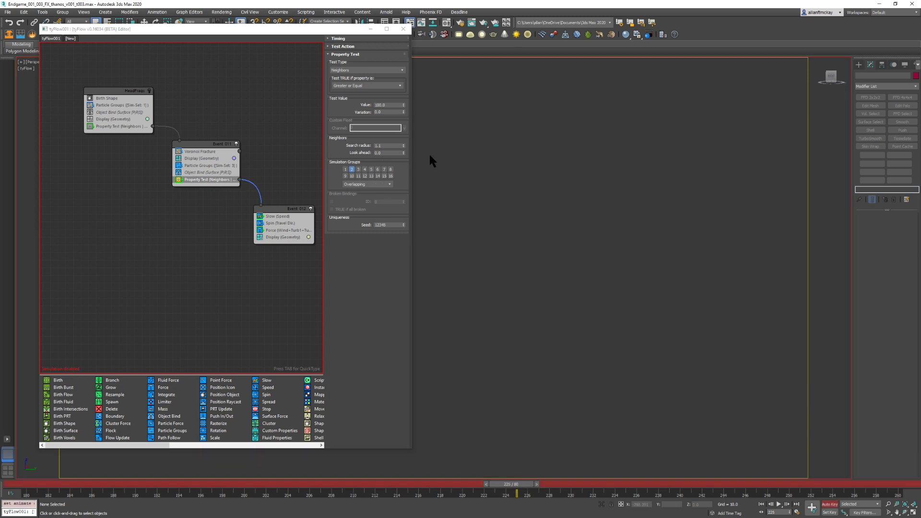
double_click(390, 146)
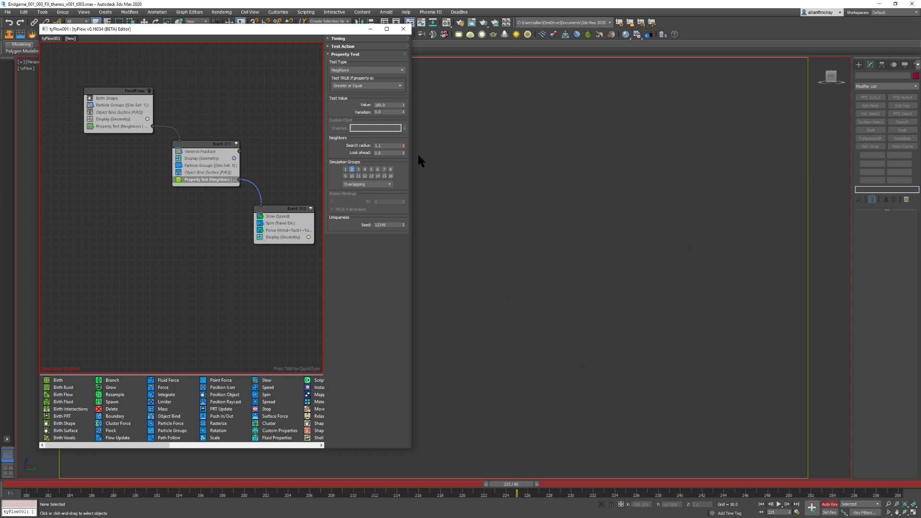
click(392, 147)
Step: Move the tyFlow editor out of the way, switch to the four-viewport layout and select the tyFlow icon in the Top view
click(539, 187)
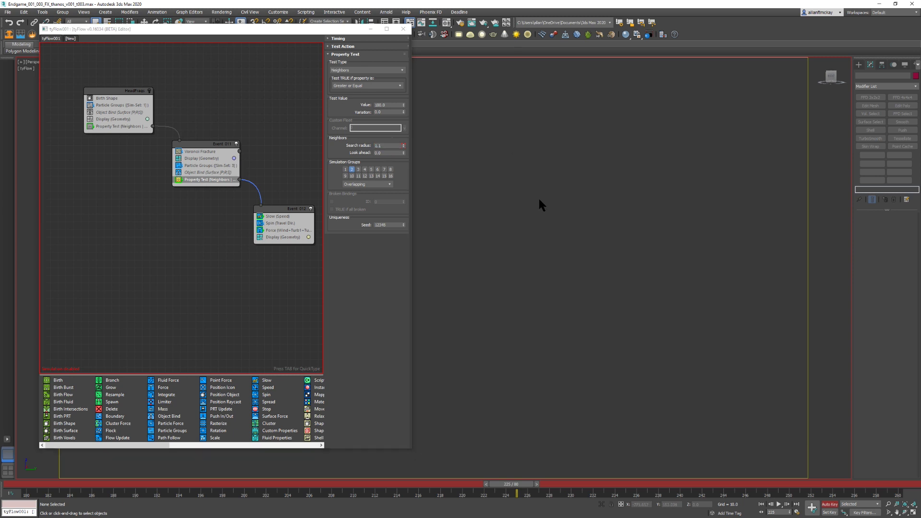
drag(278, 29, 920, 86)
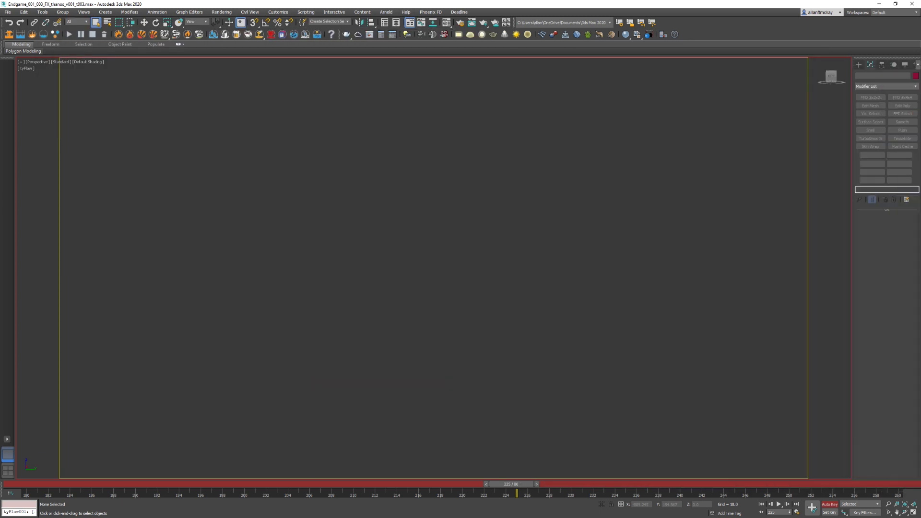
key(alt+w)
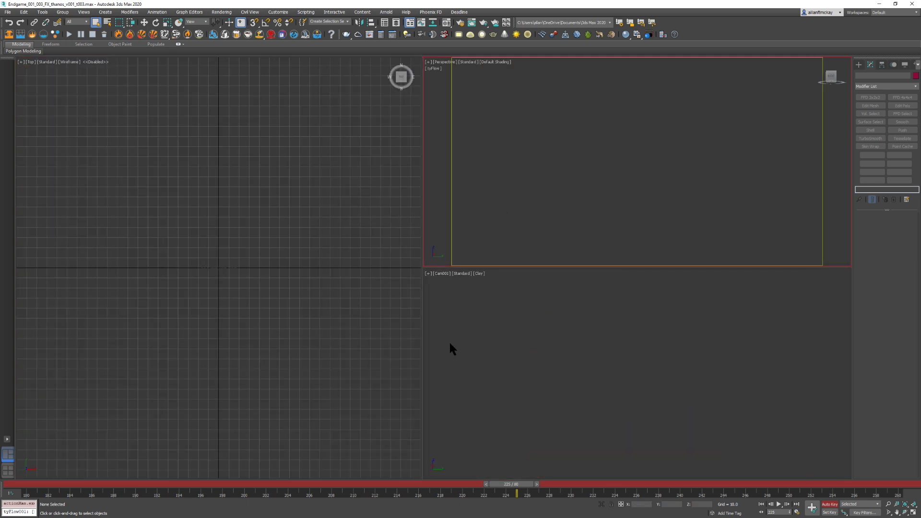
click(351, 254)
click(266, 229)
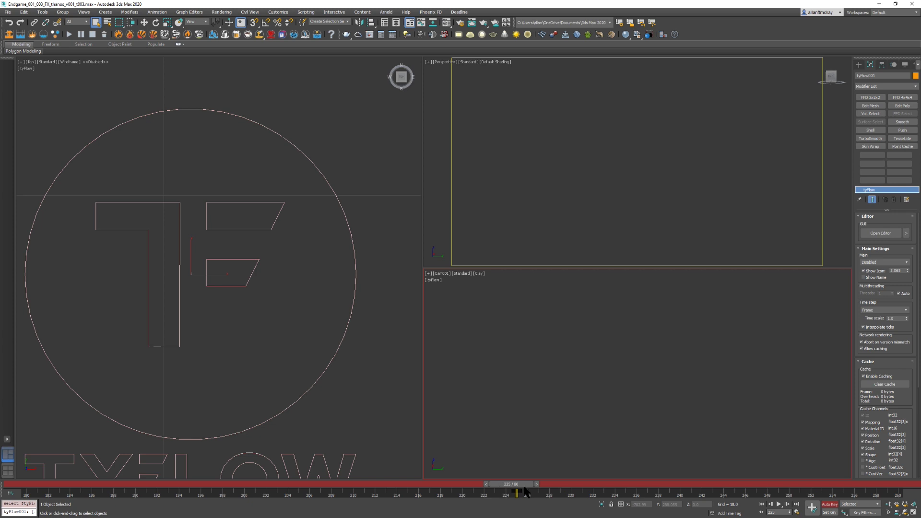
Step: Open the Curve Editor for the tyFlow object and filter its track list to animated tracks only
click(424, 23)
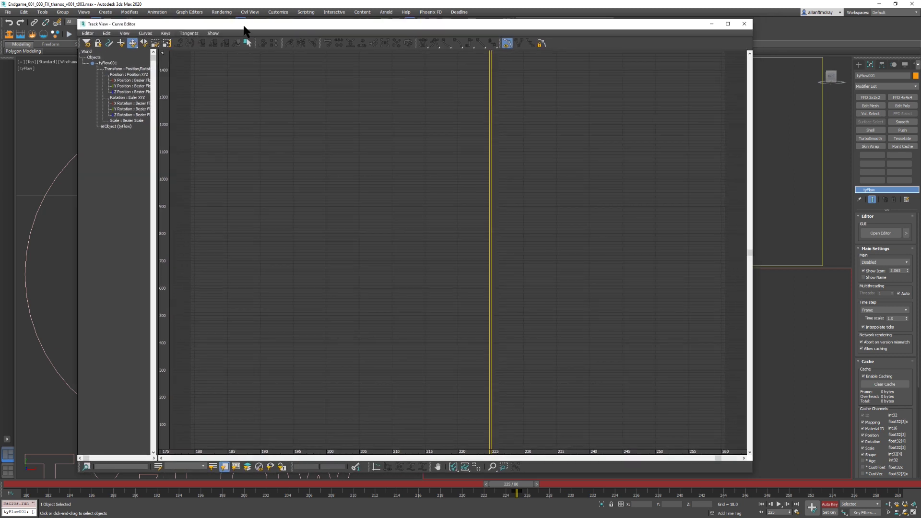
drag(244, 25, 227, 91)
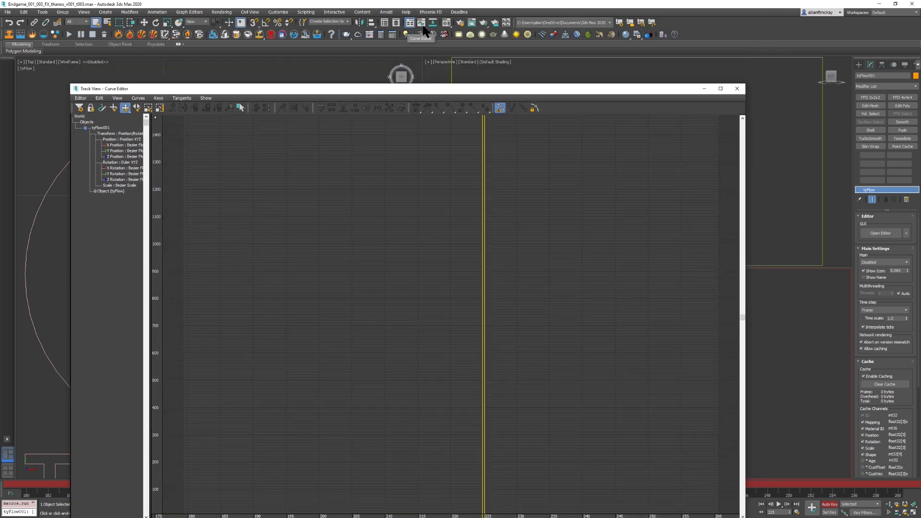
drag(195, 90, 185, 13)
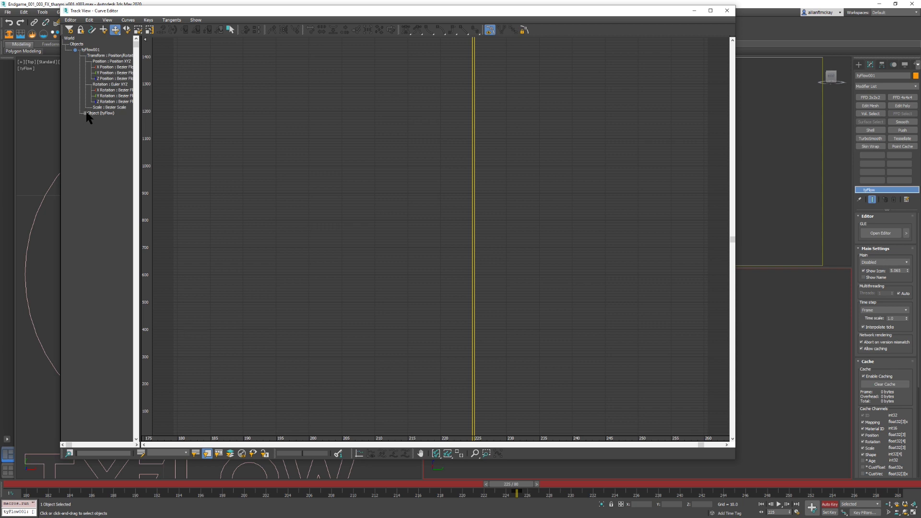
right_click(70, 36)
click(82, 37)
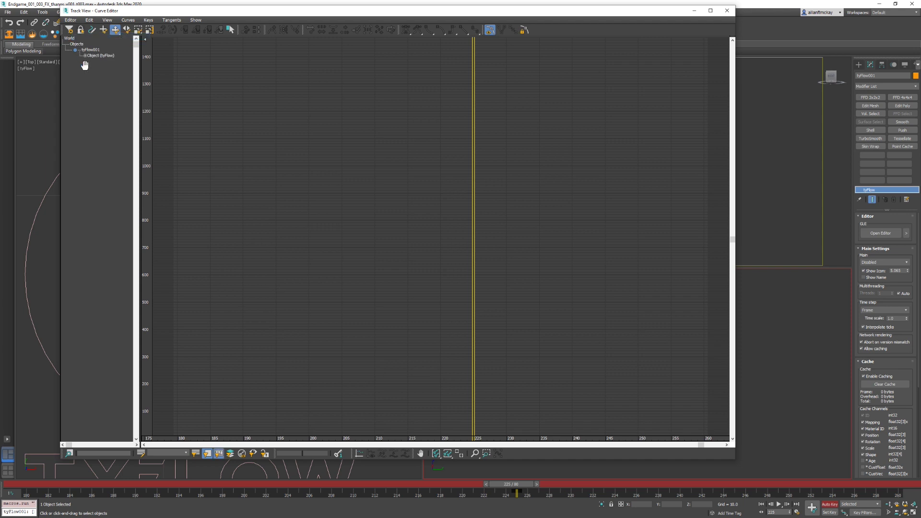
Step: Inspect Event_011's Property Test track and the search radius key at frame 225, and close the Curve Editor
click(85, 56)
click(123, 67)
click(476, 453)
drag(349, 185, 311, 211)
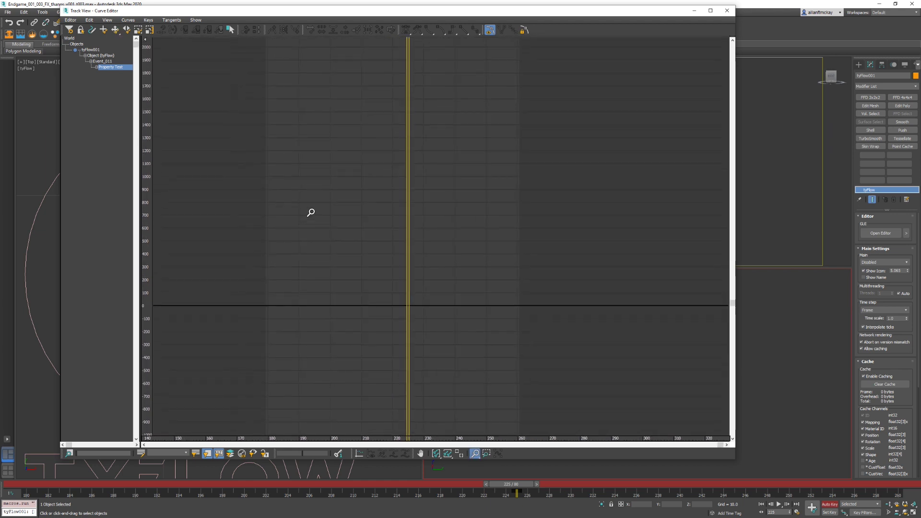
right_click(311, 211)
right_click(516, 492)
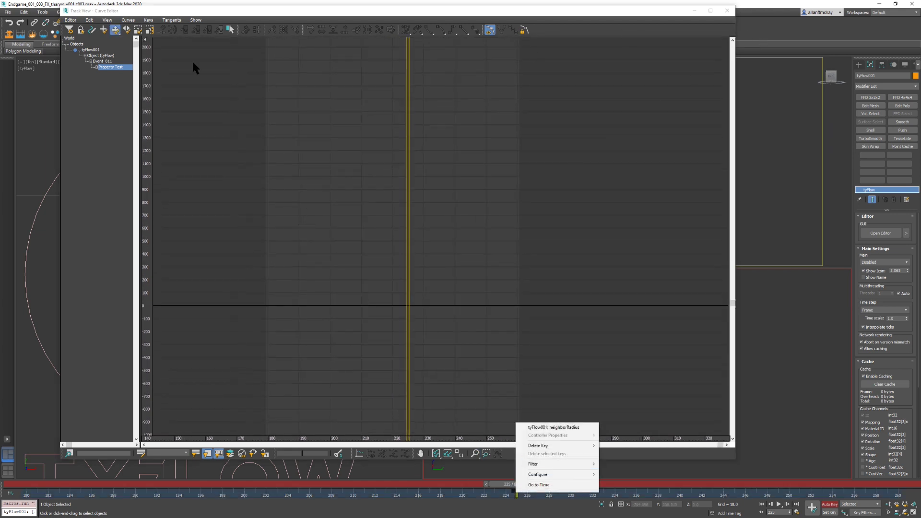
click(123, 85)
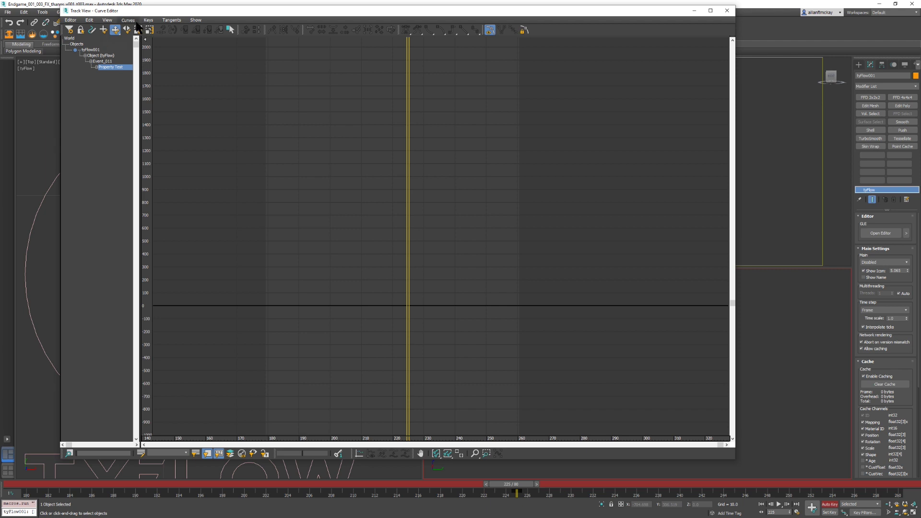
click(726, 10)
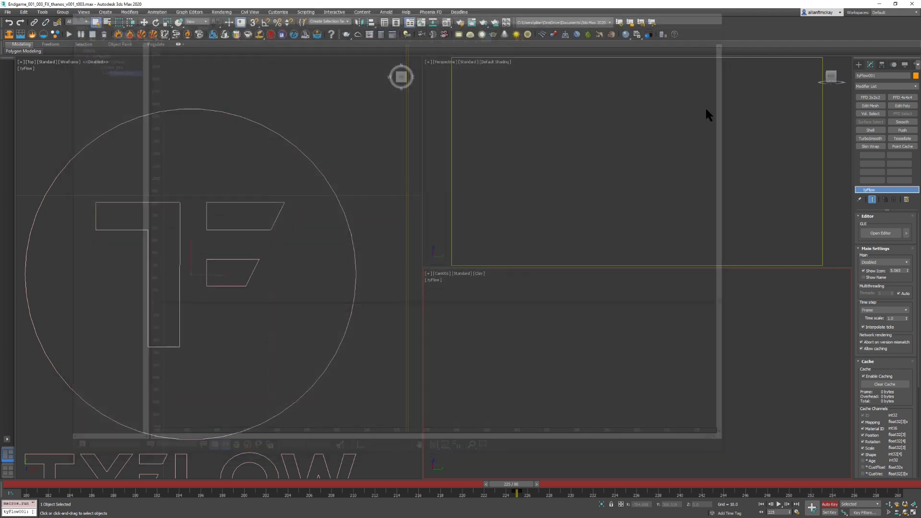
Step: Inspect the time and value of tyFlow001's neighborRadius key at frame 225, checking for adjacent keys, and close the key info
right_click(516, 492)
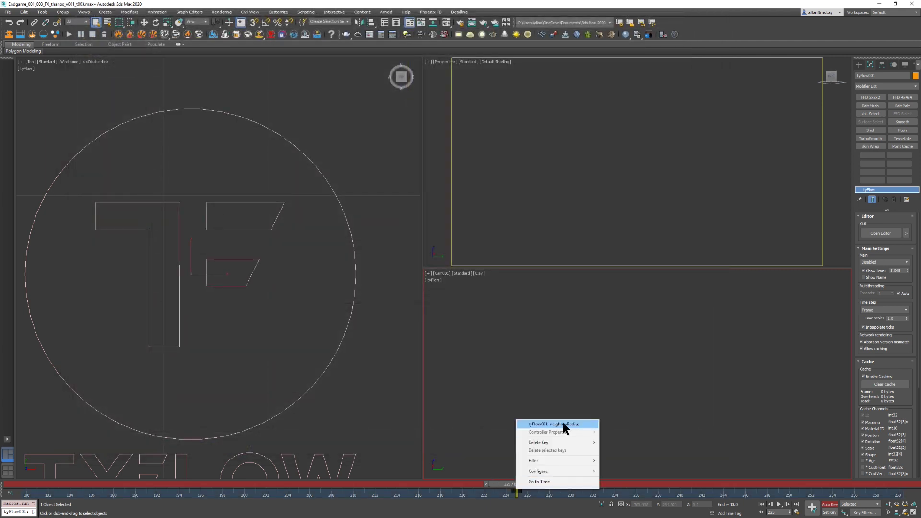
click(551, 424)
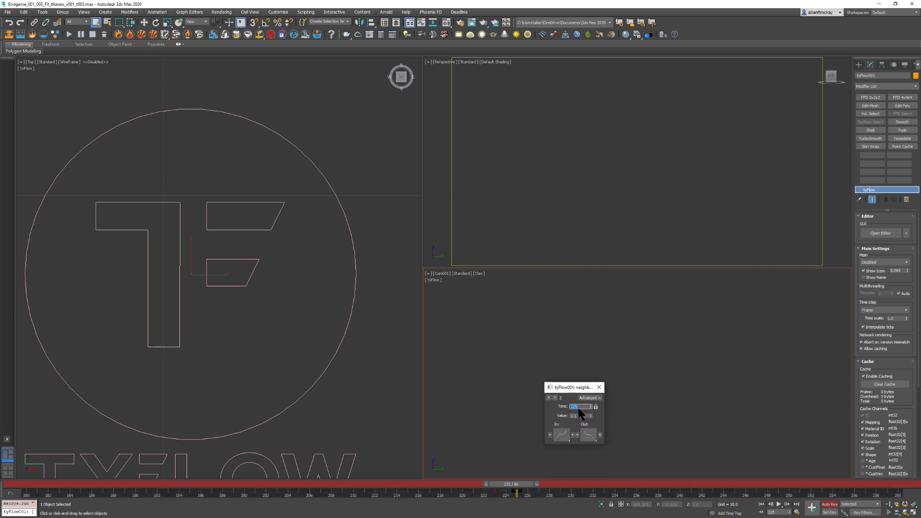
right_click(519, 492)
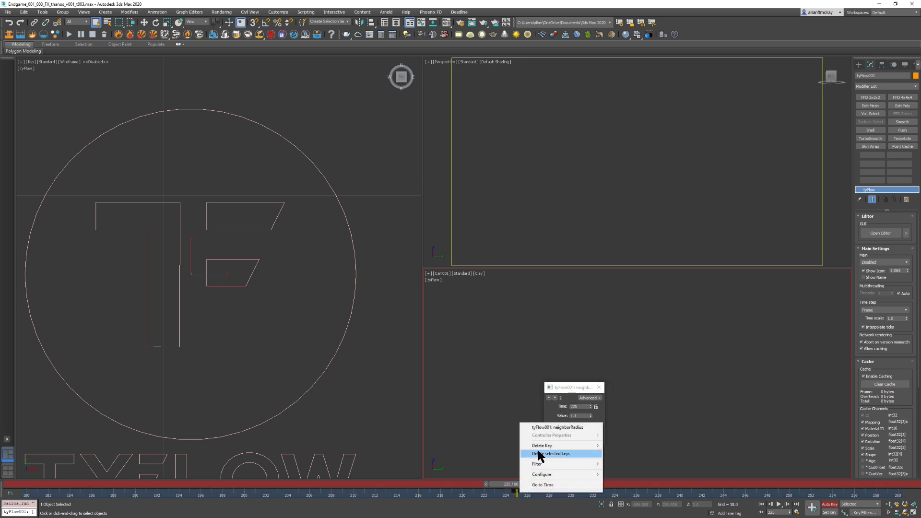
click(565, 431)
click(555, 397)
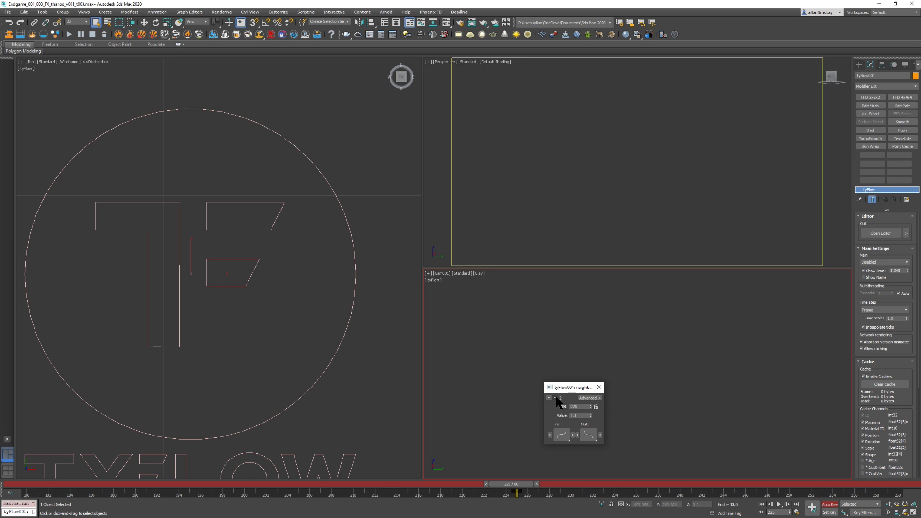
click(598, 387)
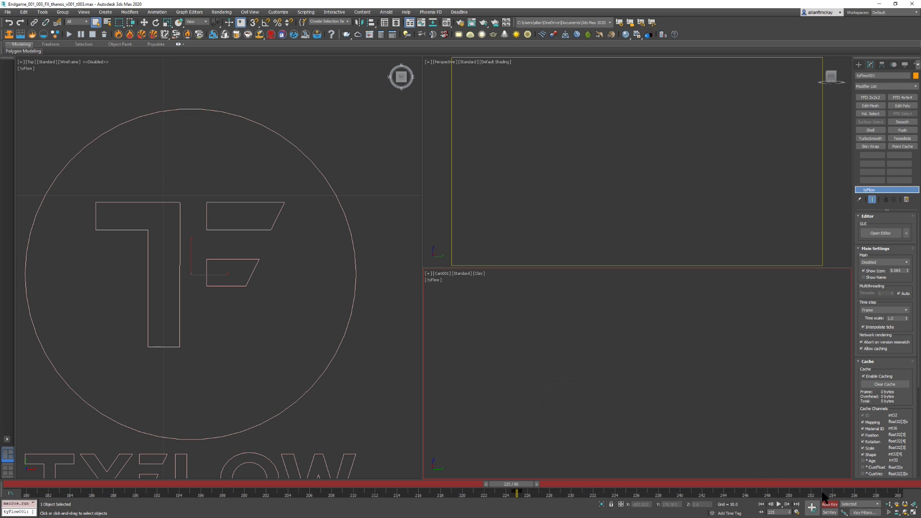
Step: Open the tyFlow editor, turn off Auto Key, and close the editor again
middle_drag(325, 340, 332, 269)
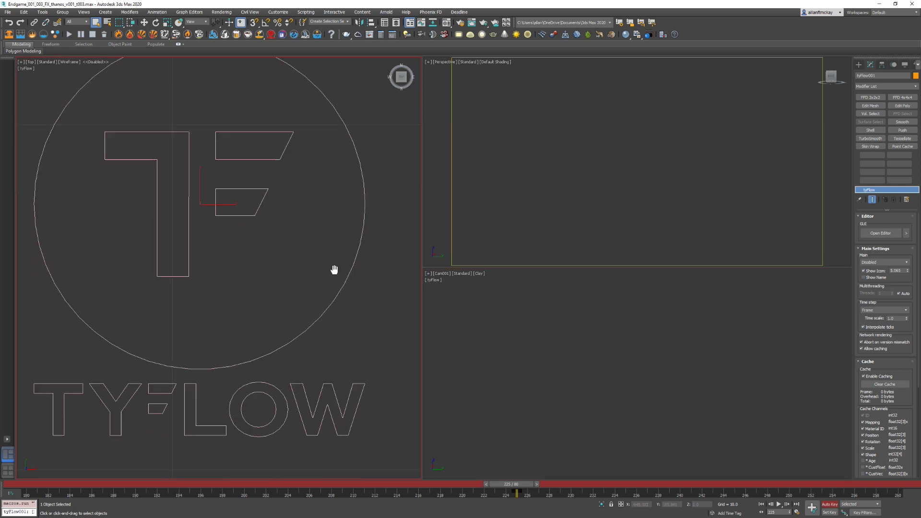
click(329, 312)
drag(920, 82, 416, 50)
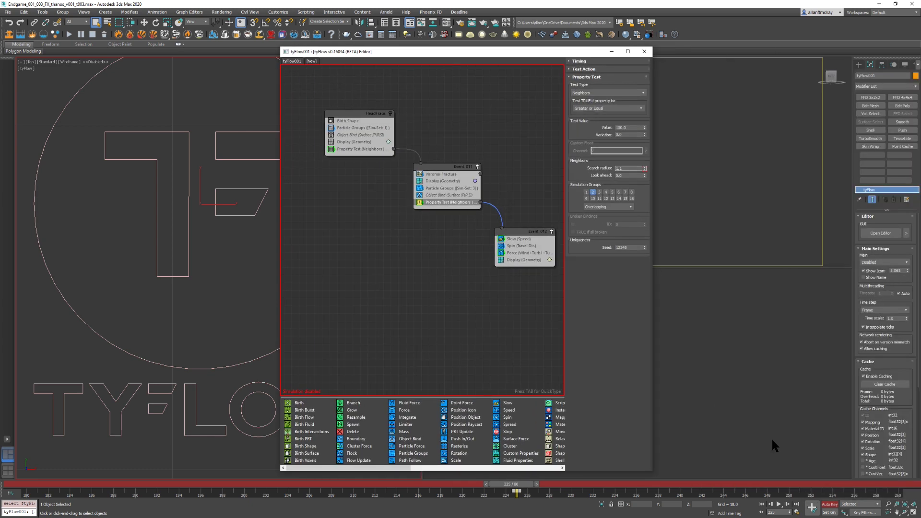
click(829, 505)
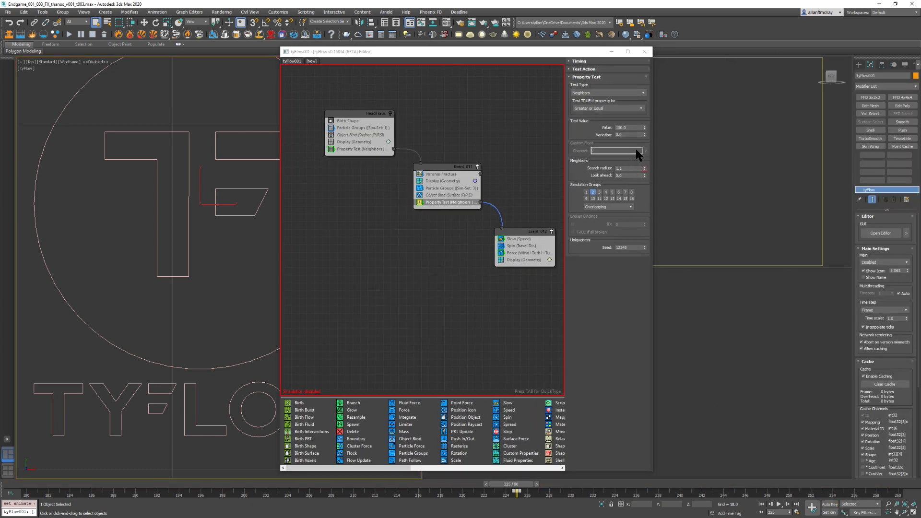
click(643, 52)
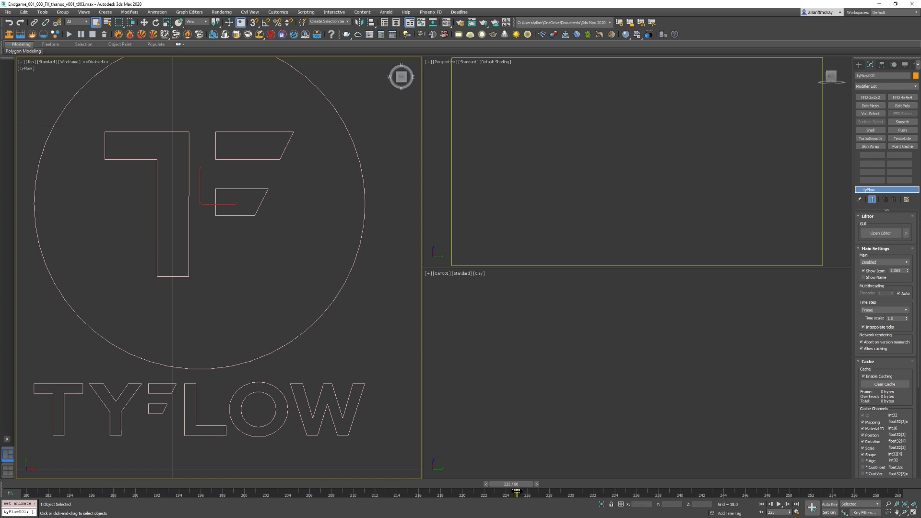
Step: In the key info for tyFlow001's neighborRadius, set the first key's time to frame 260 and its value to 2
right_click(517, 492)
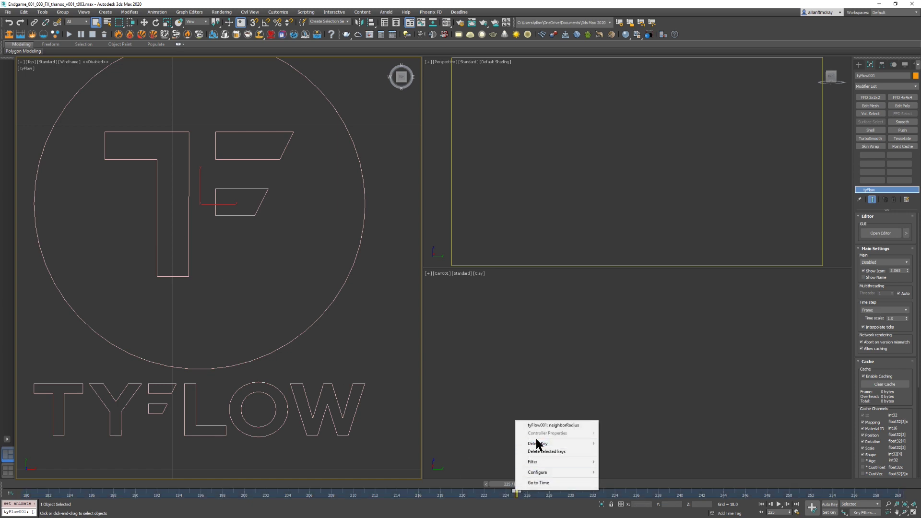
click(545, 425)
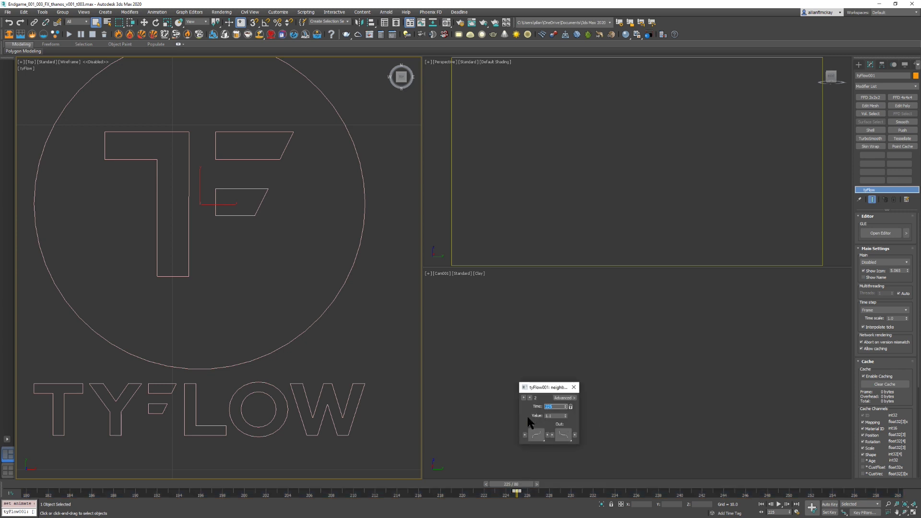
drag(540, 390, 485, 183)
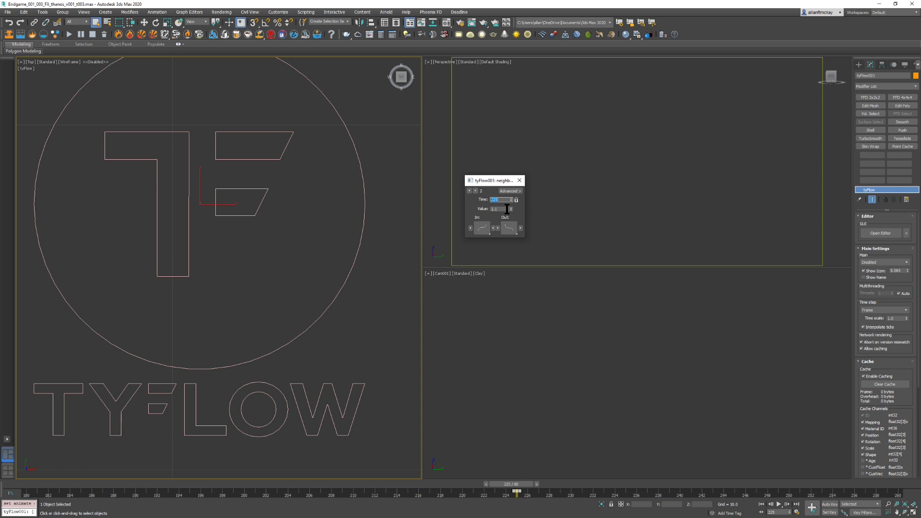
click(468, 190)
double_click(494, 199)
text(260)
key(Return)
click(509, 209)
text(2)
key(Return)
click(519, 180)
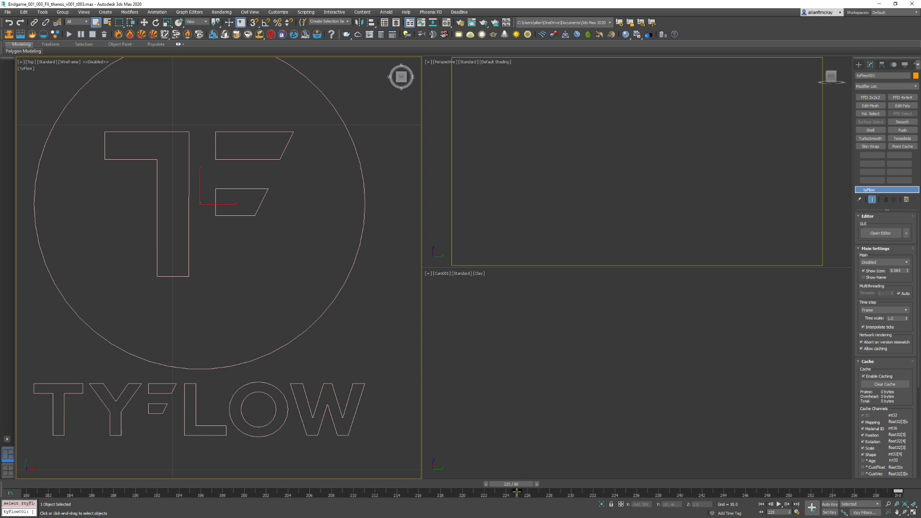
click(516, 492)
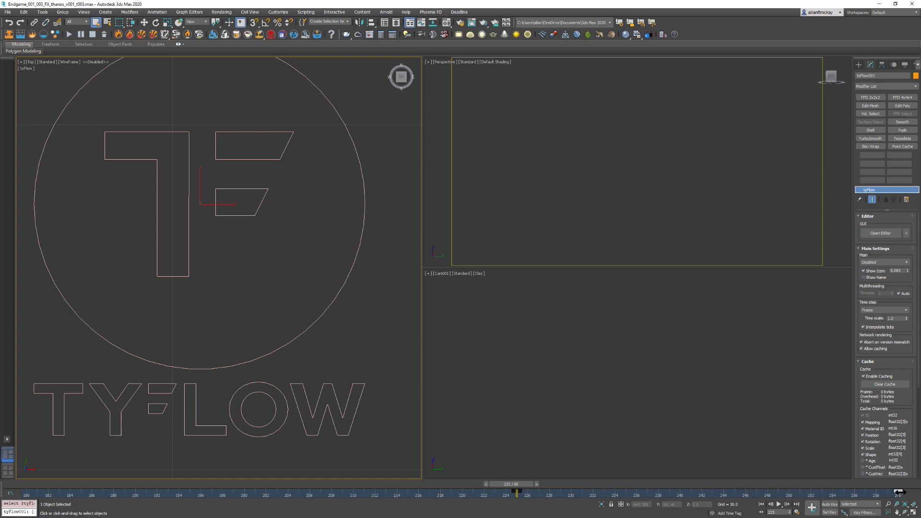
click(587, 394)
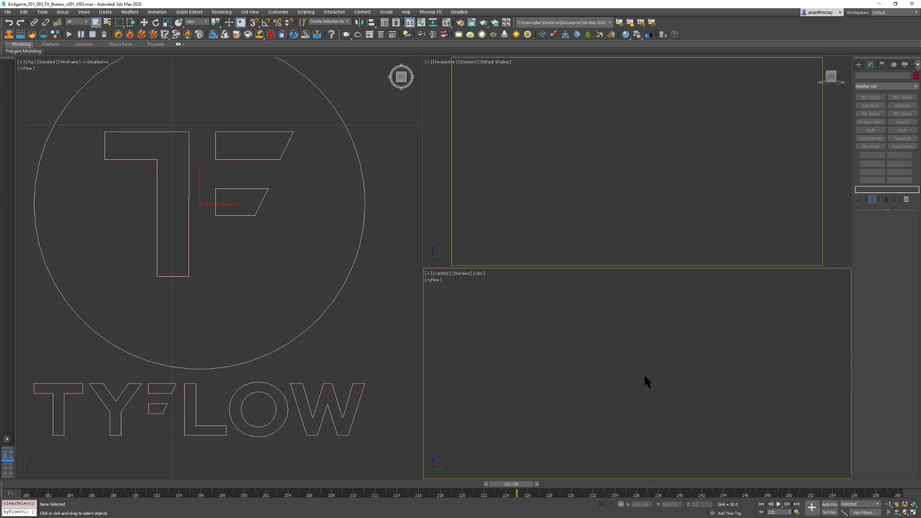
click(138, 77)
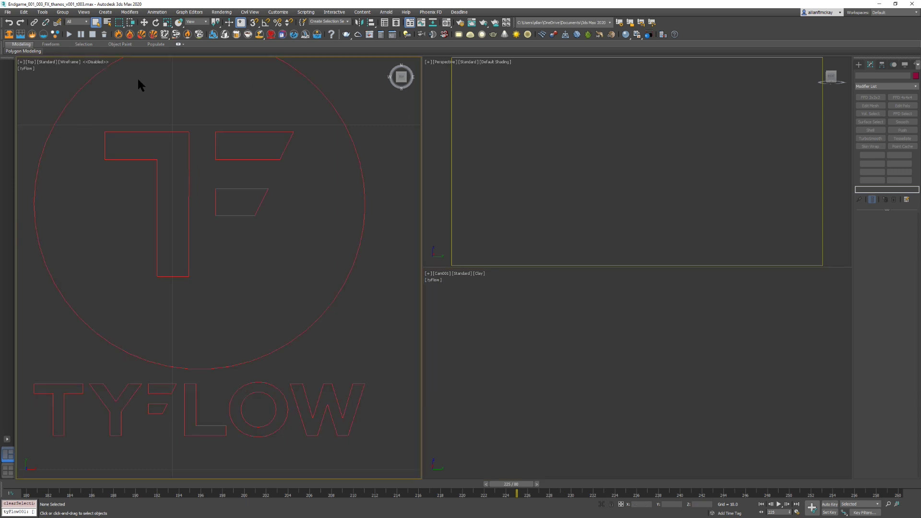
click(24, 68)
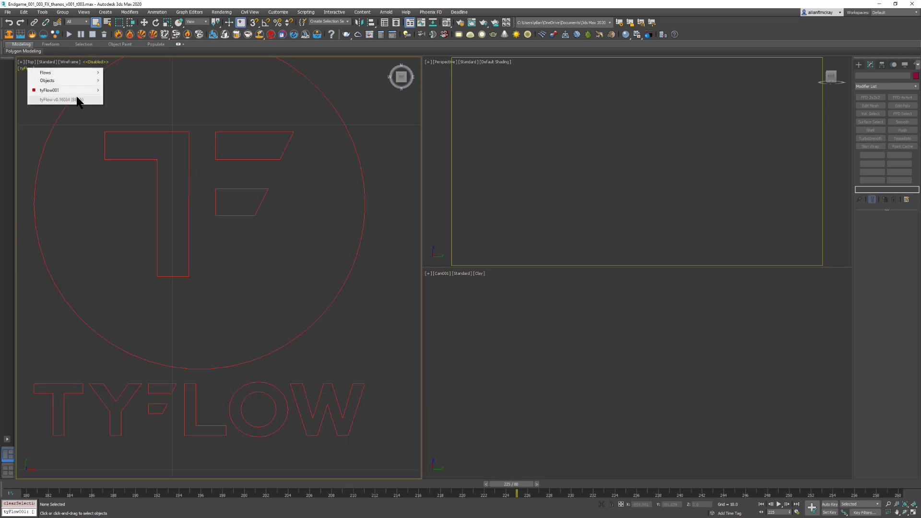
click(763, 418)
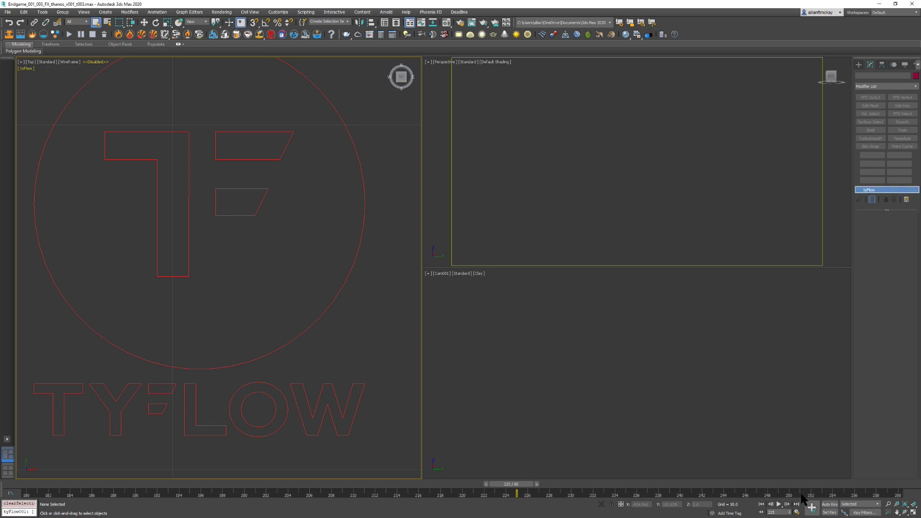
click(830, 504)
click(829, 504)
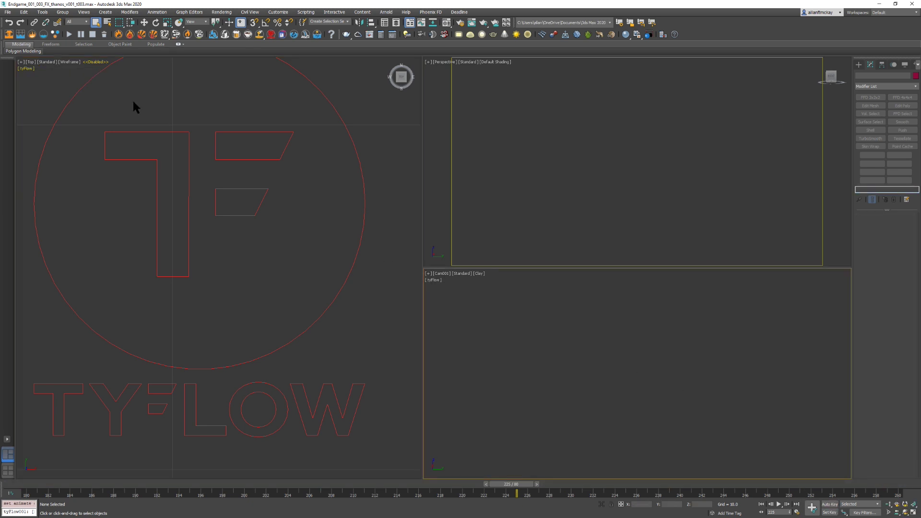
Step: Open the tyFlow001 editor clear of the camera view, deselect its operator, and return the timeline to frame 180
click(24, 68)
mouse_move(71, 91)
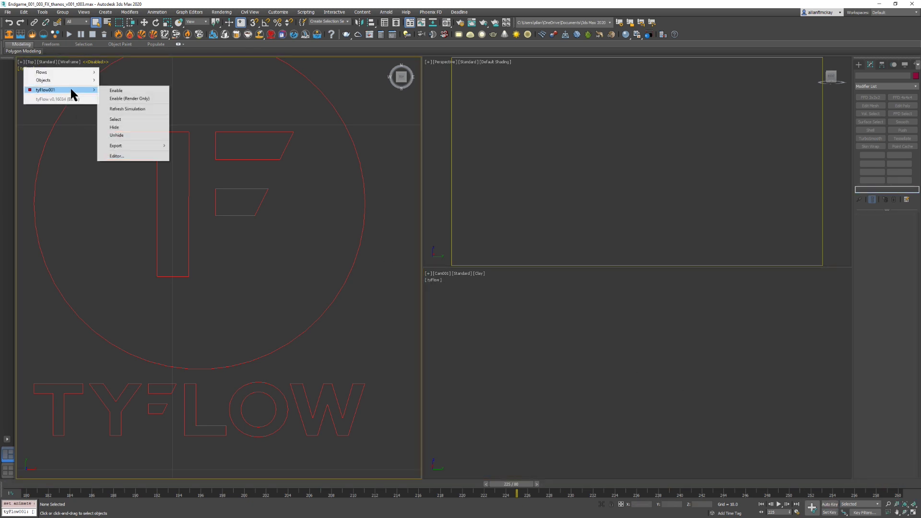
click(126, 156)
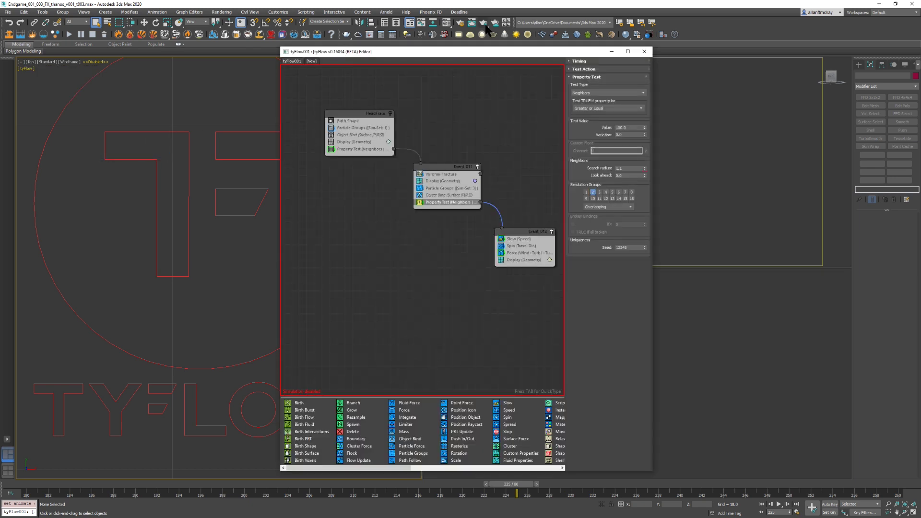
drag(492, 57, 279, 66)
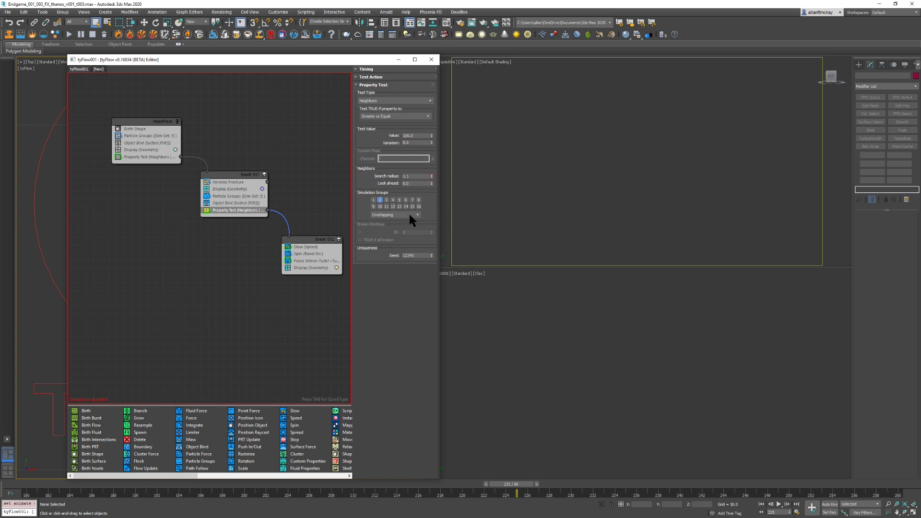
click(300, 172)
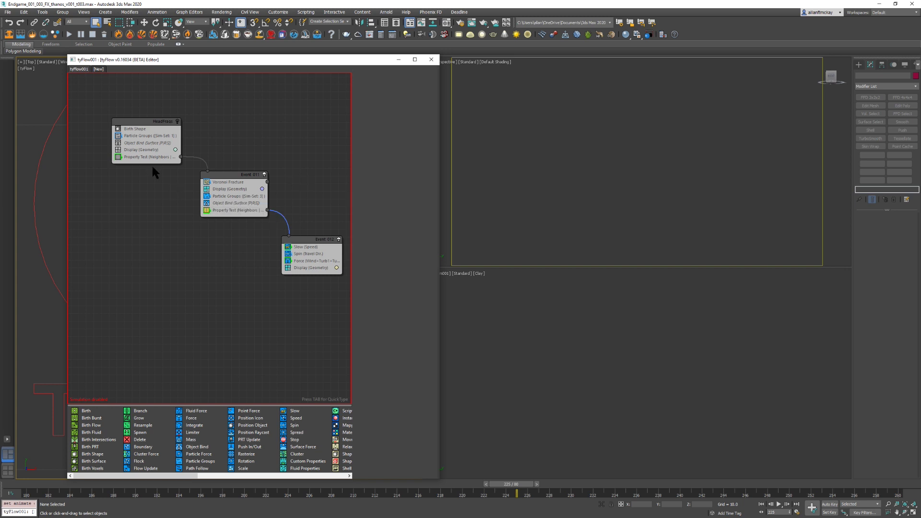
click(21, 484)
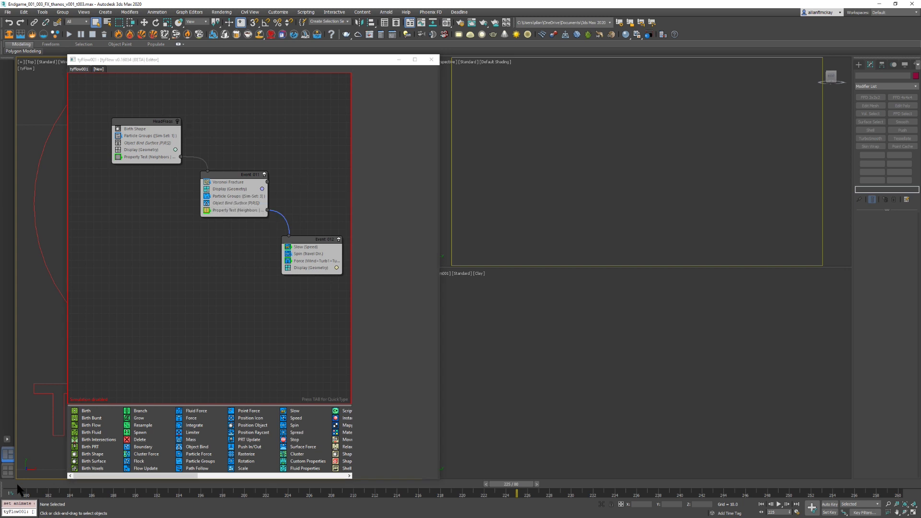
Step: Turn on the birth event that holds the Birth Shape operator and enable the tyFlow simulation
click(177, 121)
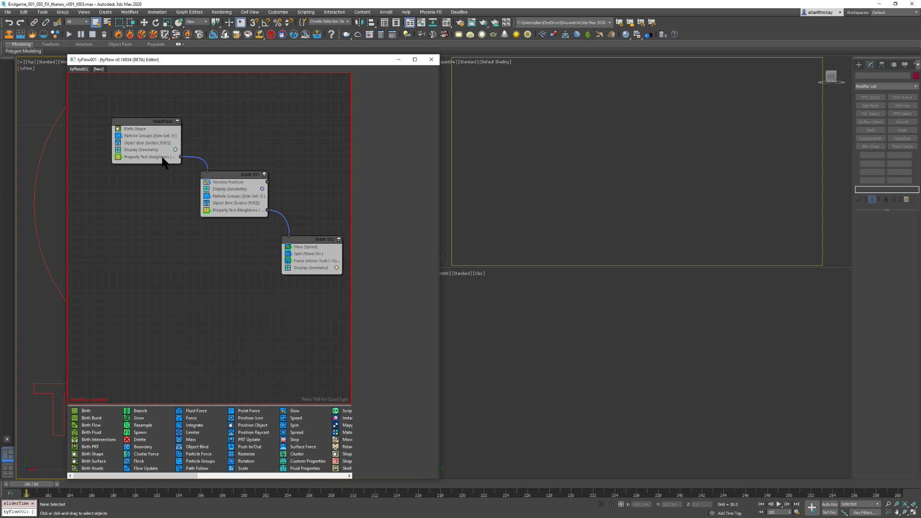
right_click(196, 213)
click(228, 257)
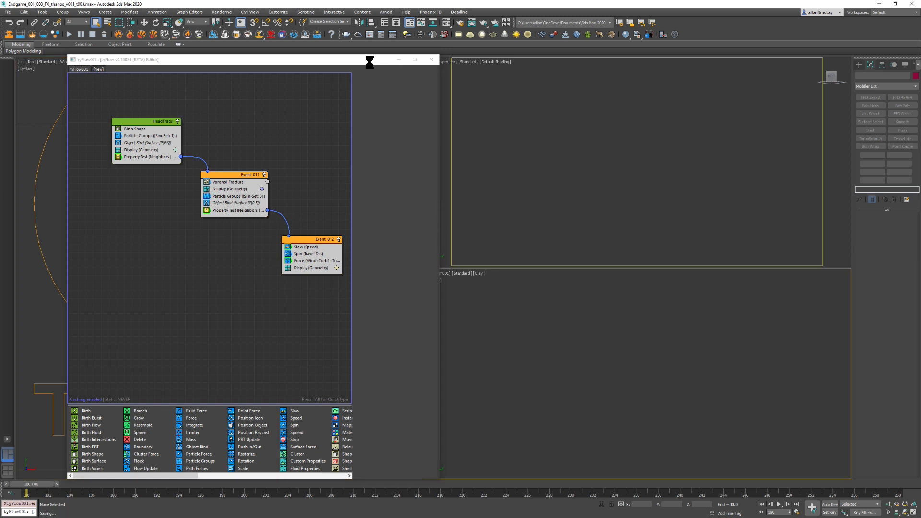
Step: Create a Cam001 preview at 150 percent of output with frame numbers overlaid, watch the disintegration, and close the player
drag(370, 61, 326, 58)
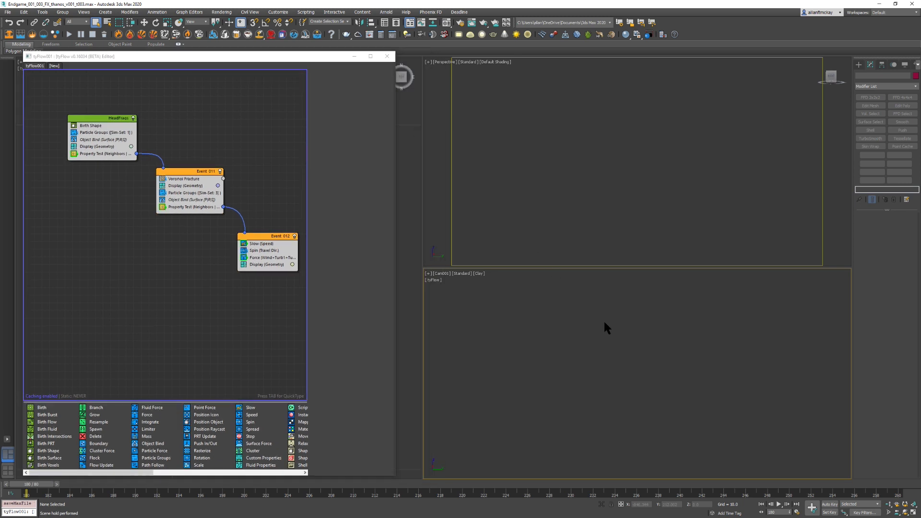
key(shift+v)
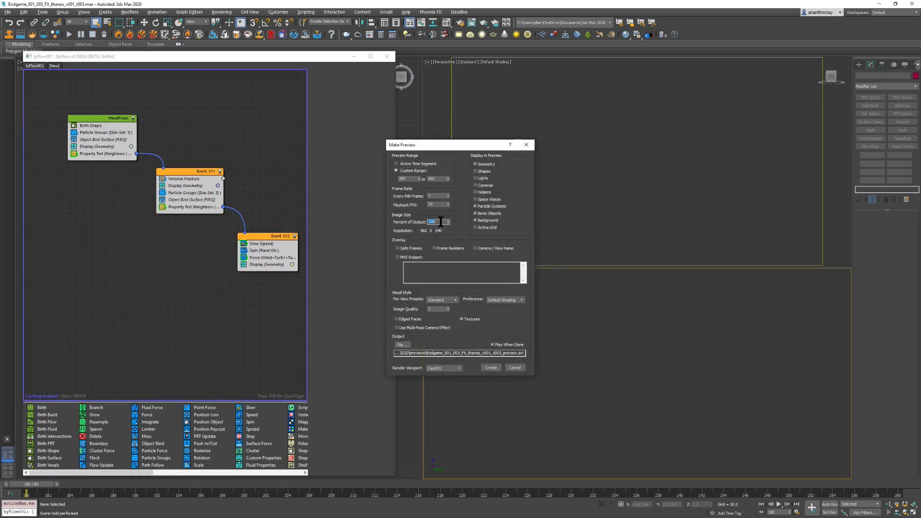
text(150)
key(Return)
click(451, 249)
click(490, 367)
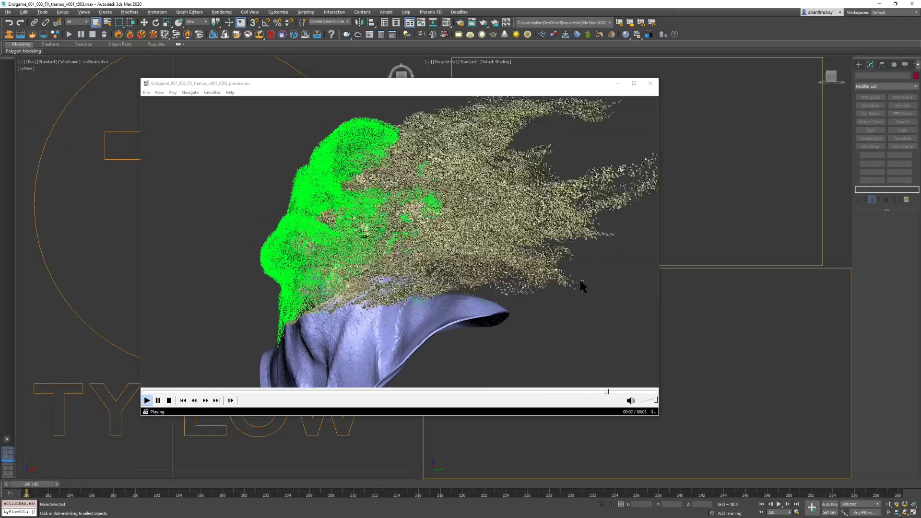
click(581, 275)
click(650, 82)
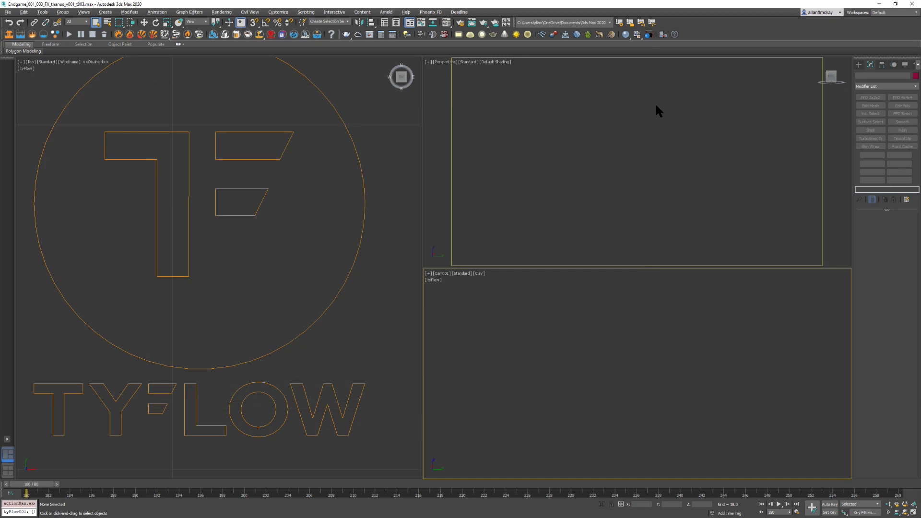
Step: Select the tyFlow icon, move its search radius key at frame 225 to about frame 233, and activate the camera view
click(345, 334)
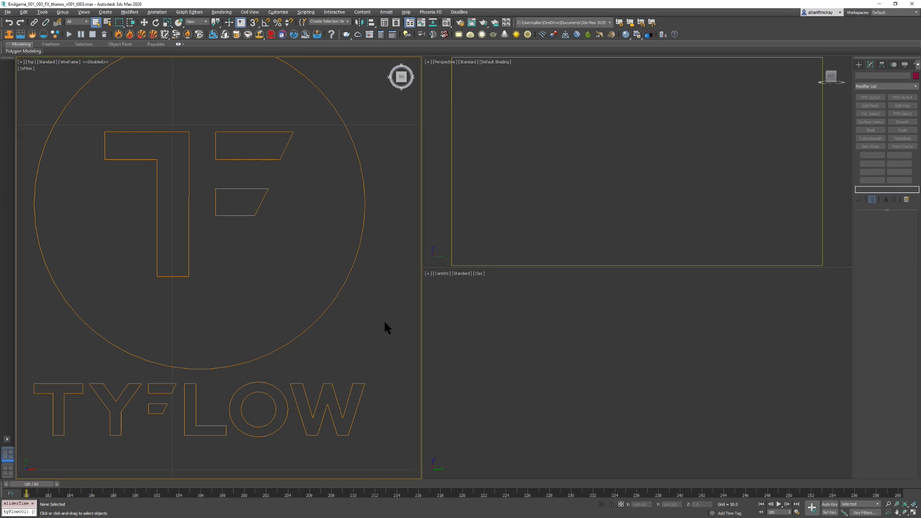
click(333, 300)
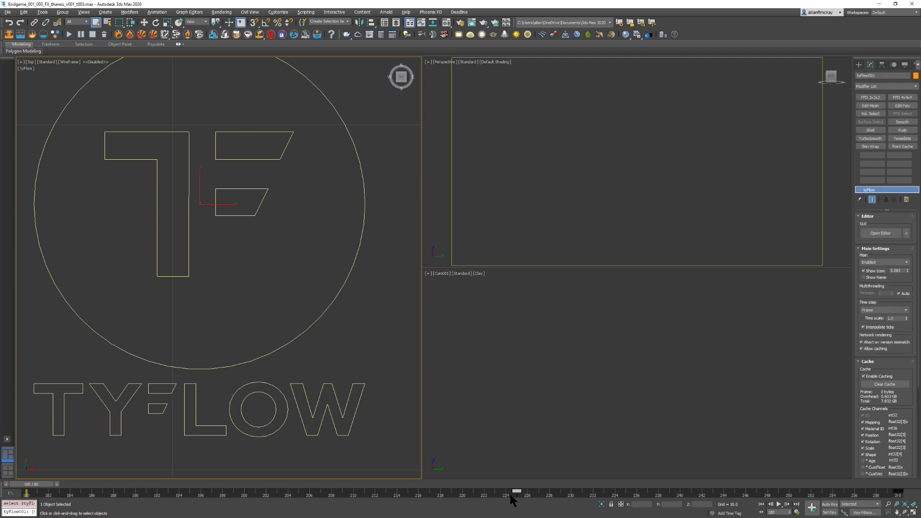
drag(516, 490, 592, 490)
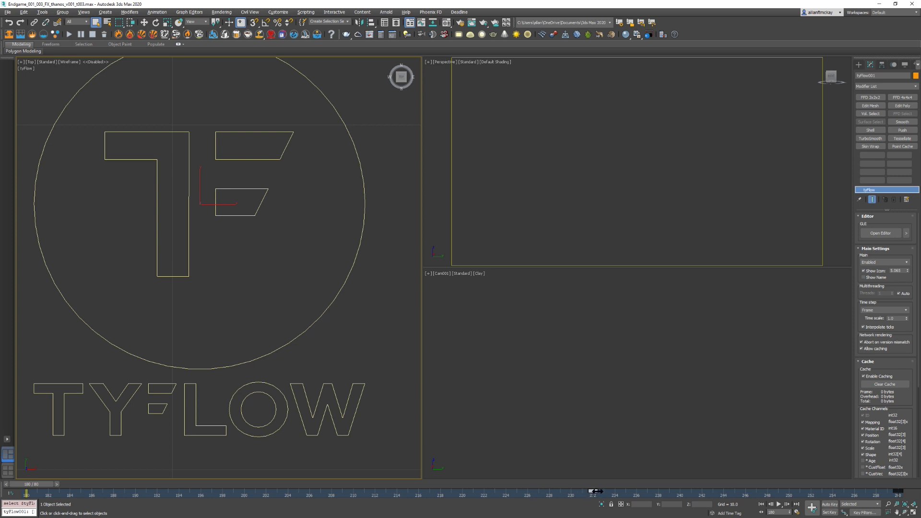
drag(595, 491, 607, 491)
key(ctrl+z)
mouse_move(592, 491)
mouse_down()
mouse_move(614, 491)
mouse_move(604, 491)
mouse_up()
click(391, 292)
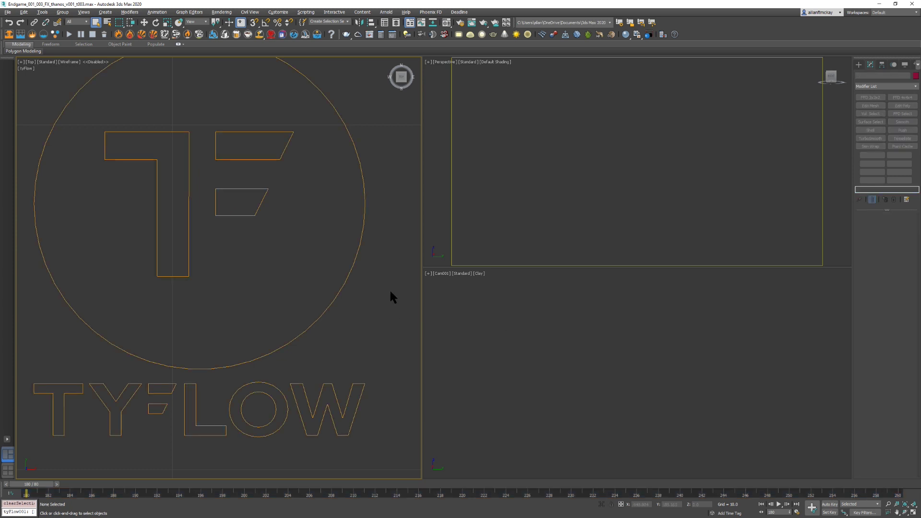
click(463, 279)
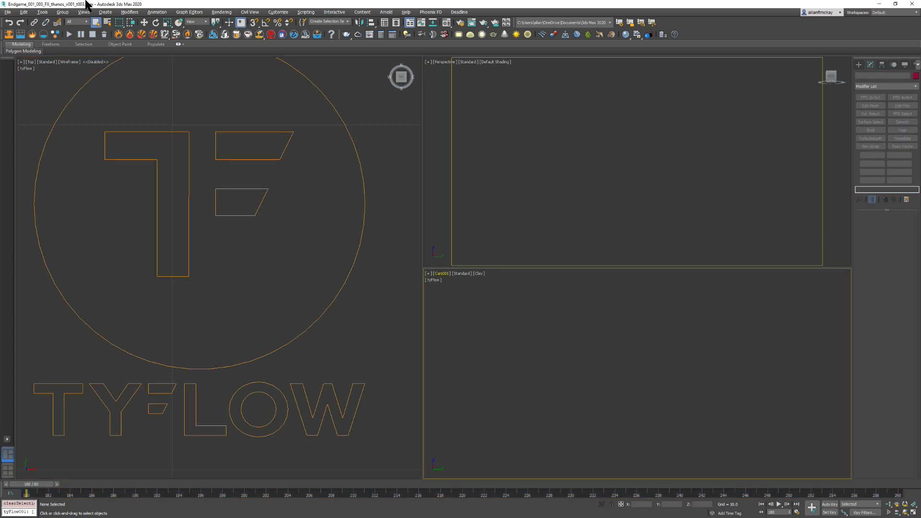
Step: Play back the last preview animation, pause it during the head disintegration, and close the player
click(42, 12)
mouse_move(86, 228)
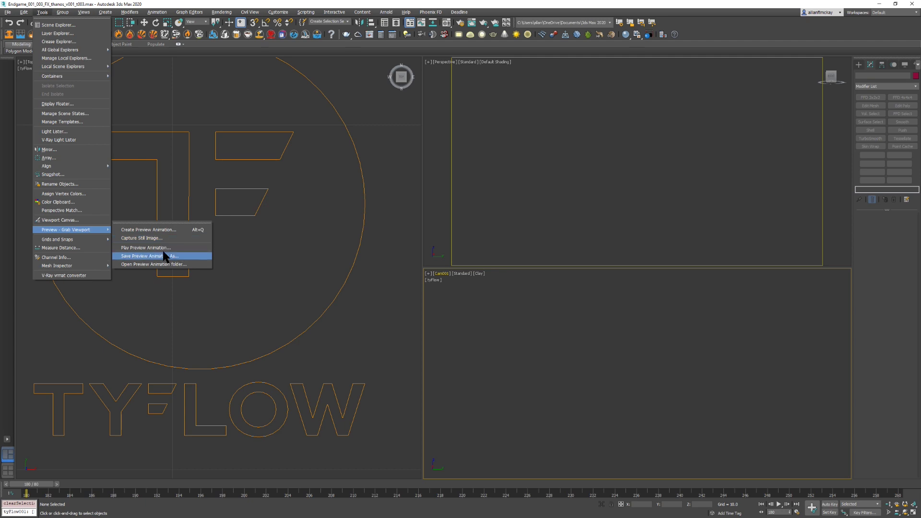
click(163, 251)
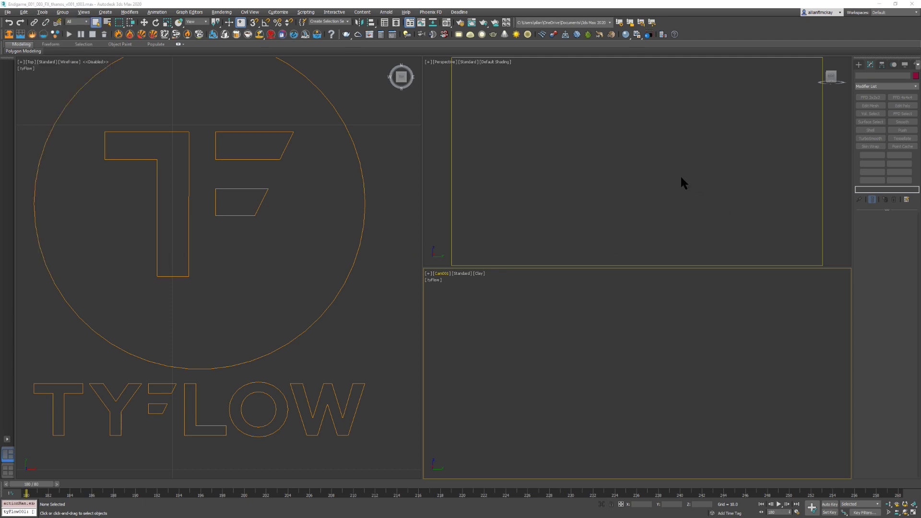
drag(920, 79, 177, 47)
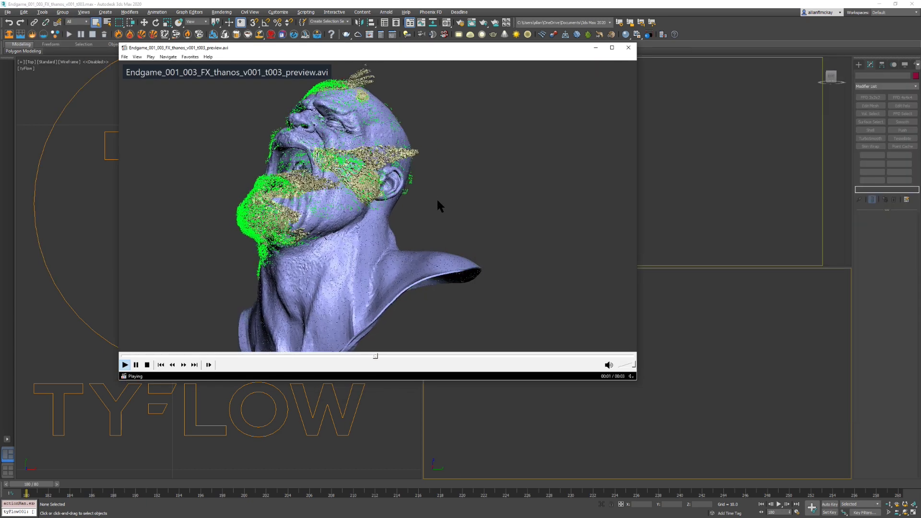
click(443, 219)
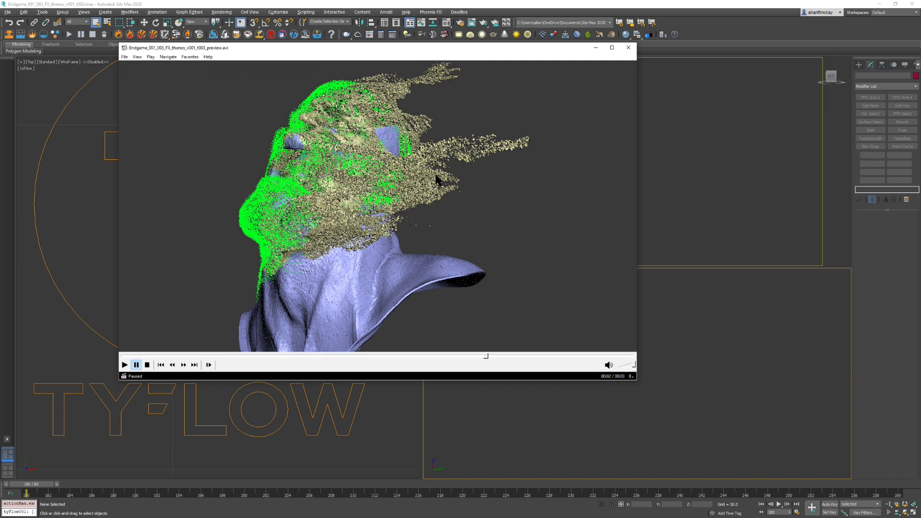
click(628, 48)
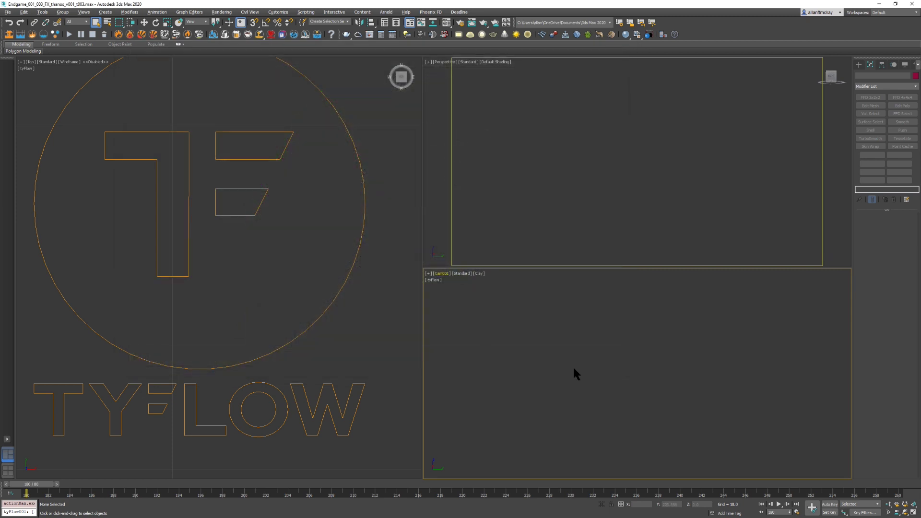
Step: Open the tyFlow001 editor and enable Simulate substeps on the Force operator in Event 012
click(355, 253)
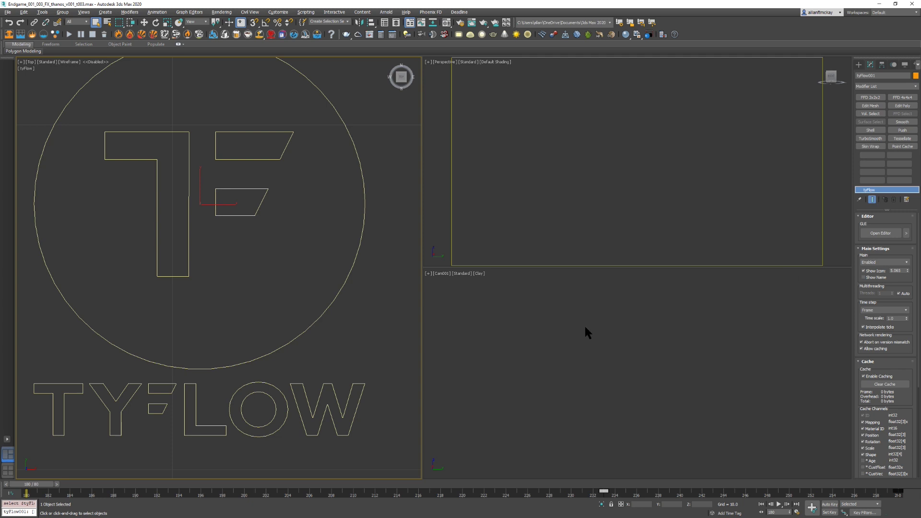
click(445, 284)
click(435, 282)
mouse_move(473, 300)
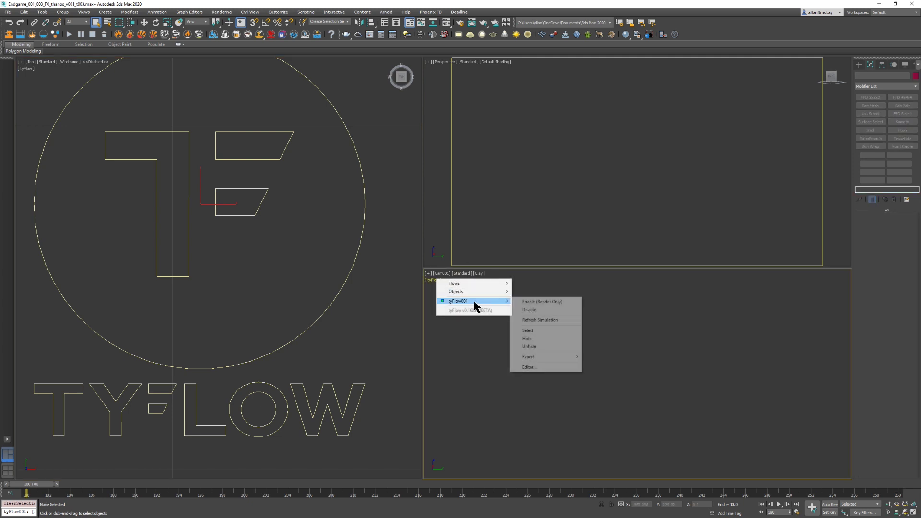
click(556, 369)
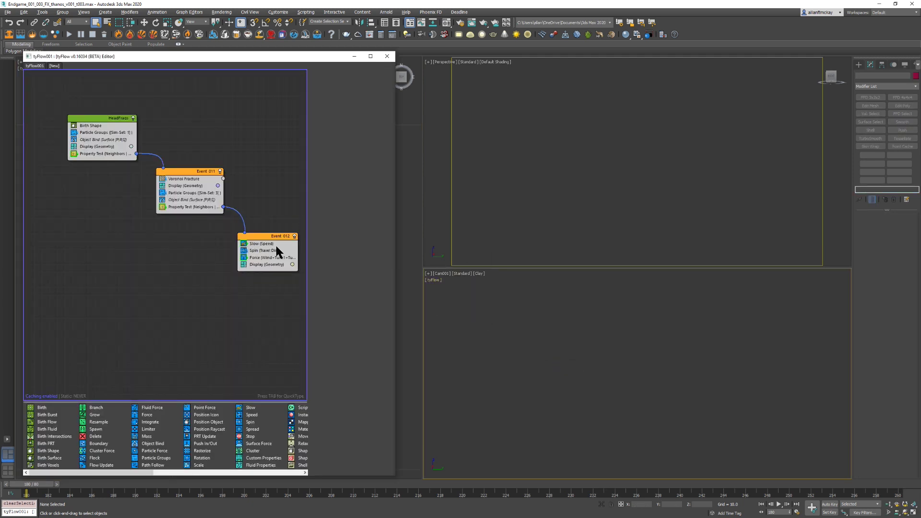
click(276, 258)
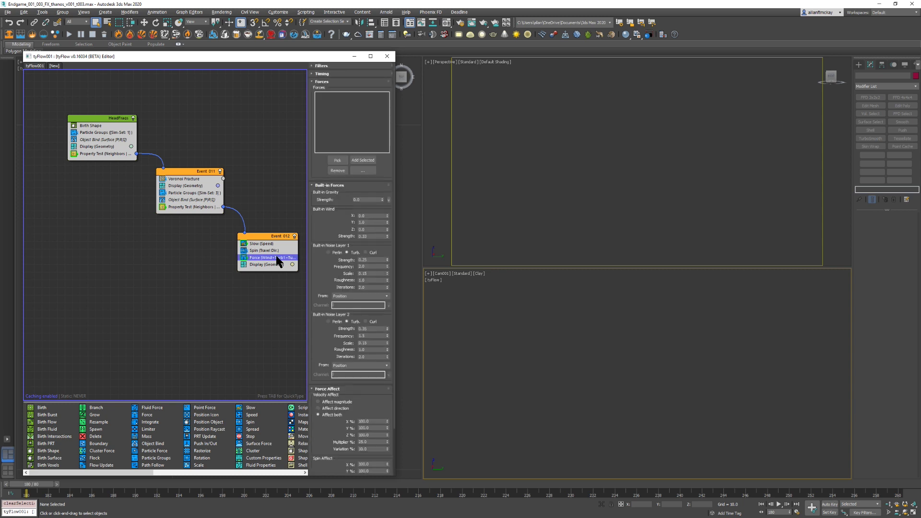
drag(332, 348, 335, 225)
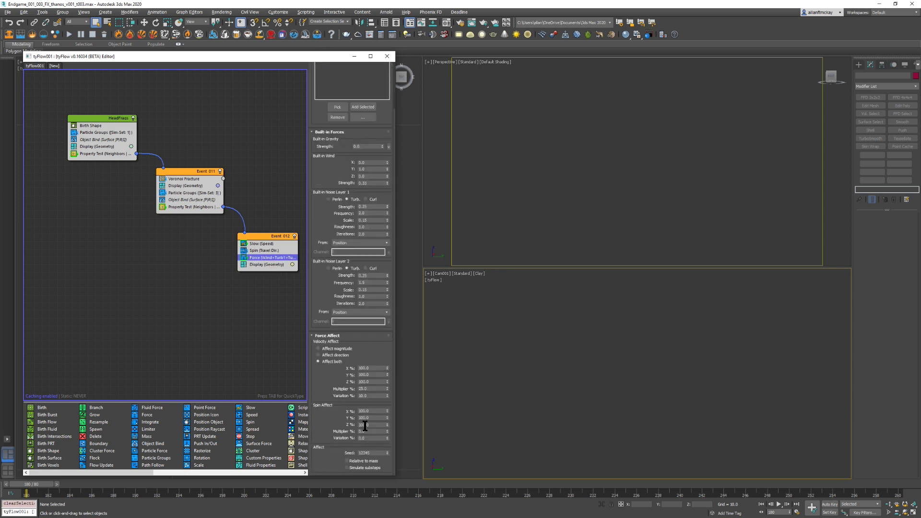
click(362, 467)
Step: Select the tyFlow icon and set the flow's time step to 1/2 Frame
mouse_move(320, 57)
mouse_down()
mouse_move(166, 64)
mouse_move(328, 54)
mouse_up()
click(317, 359)
click(316, 358)
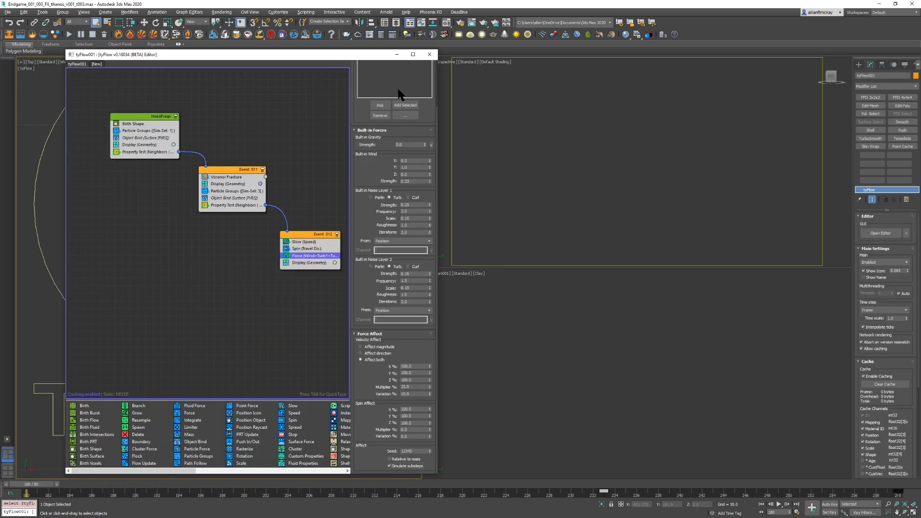
click(886, 309)
click(885, 321)
drag(293, 54, 245, 91)
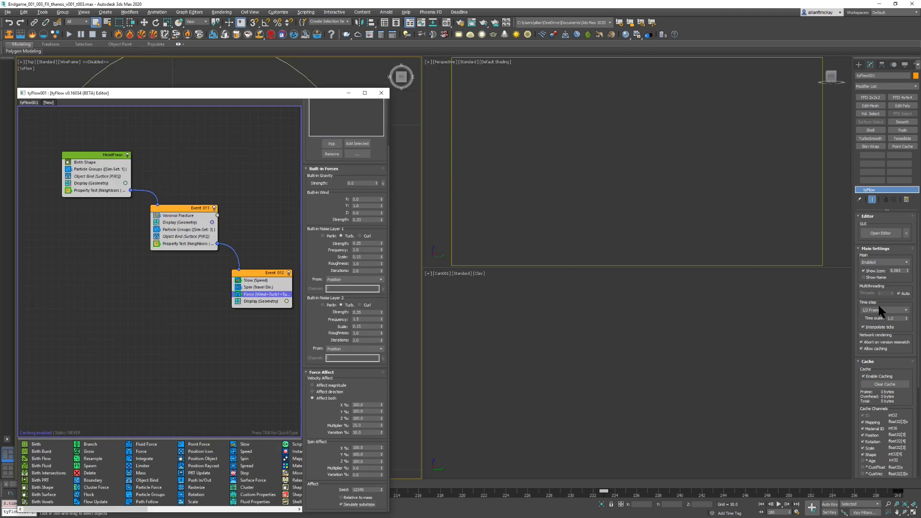
Step: Set the Force operator's velocity affect variation in Event 012 to 16 percent
drag(331, 93, 397, 57)
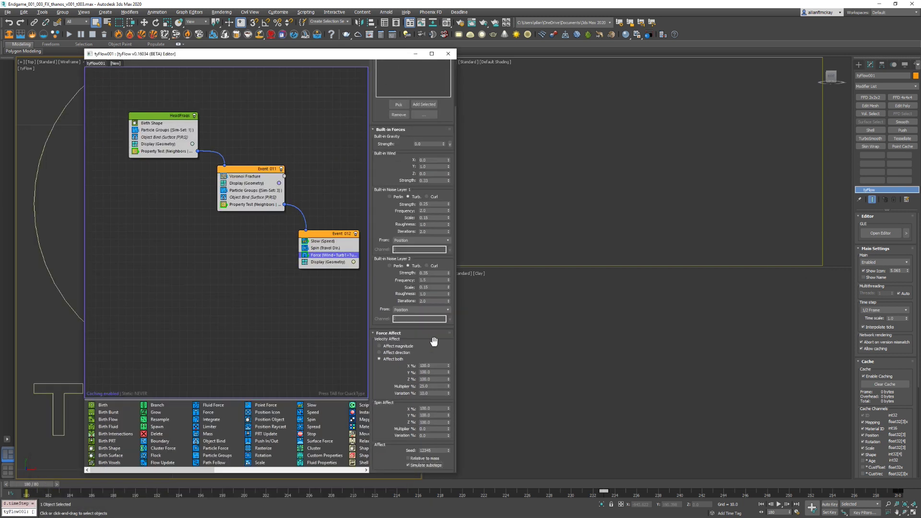
double_click(431, 393)
text(16)
key(Return)
Step: Turn off the Display operator in the Activator Frags event and activate the camera view
middle_drag(159, 258, 286, 303)
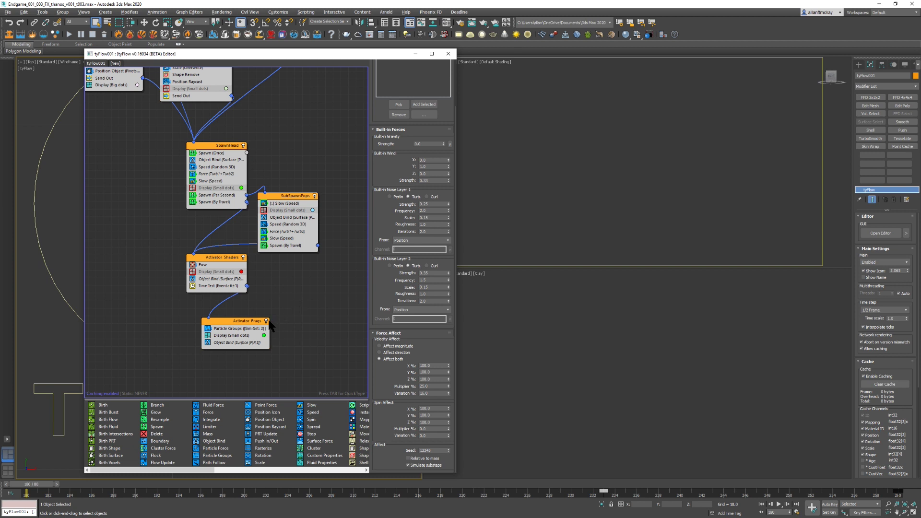
click(208, 335)
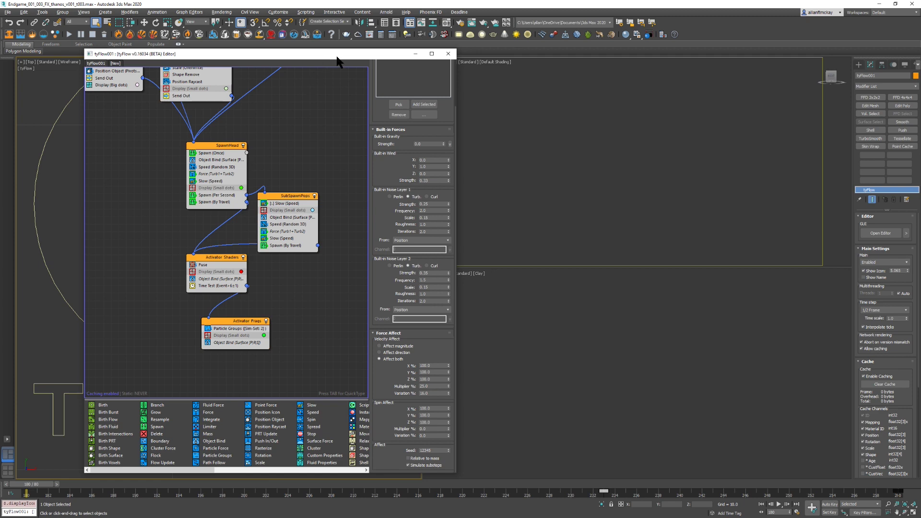
click(544, 292)
drag(372, 58, 337, 63)
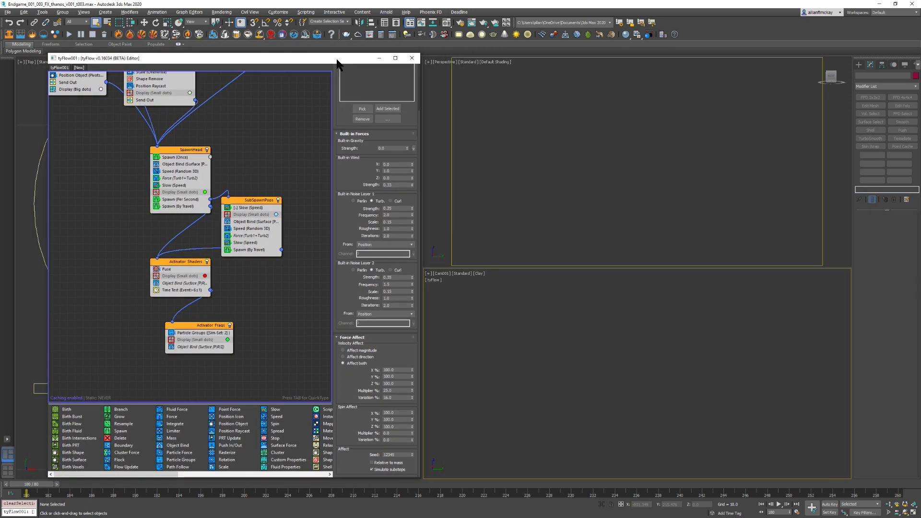
click(591, 289)
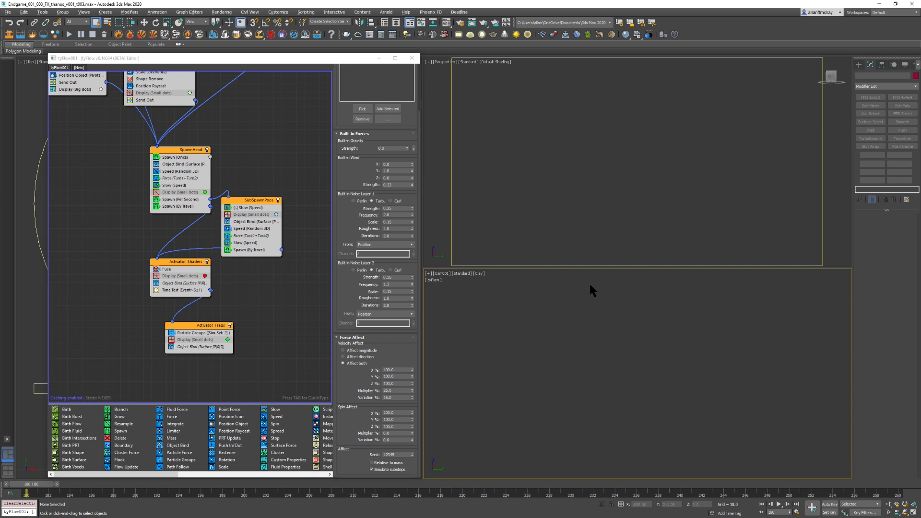
Step: Hold the scene and create a Cam001 preview at 150 percent of output with frame numbers, minimizing the tyFlow editor
key(ctrl+s)
key(shift+v)
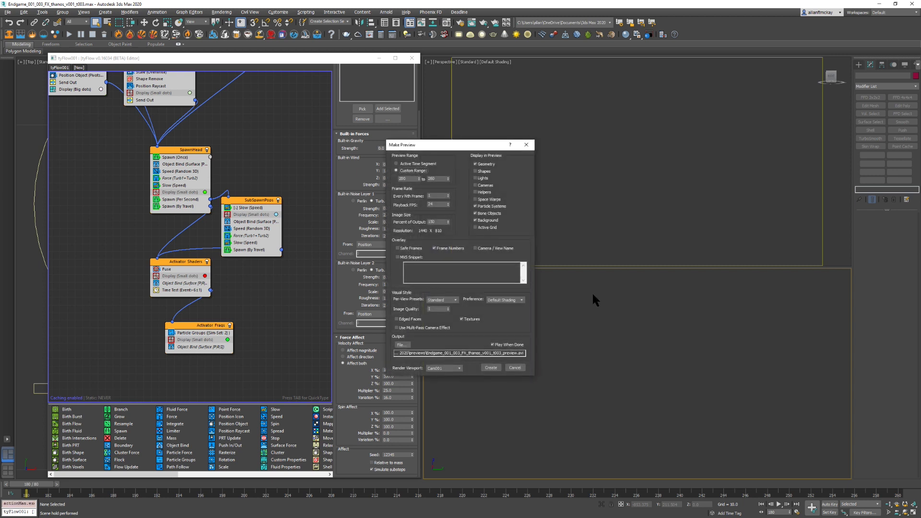
key(Return)
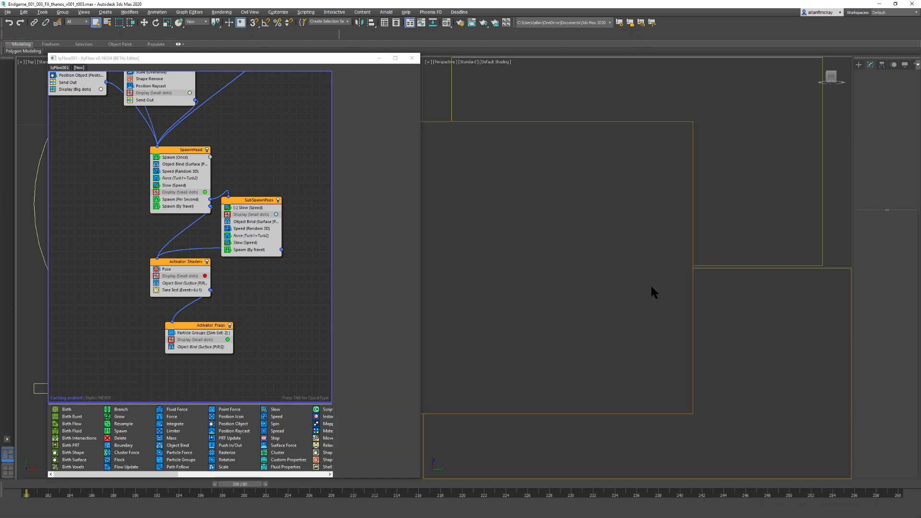
click(381, 60)
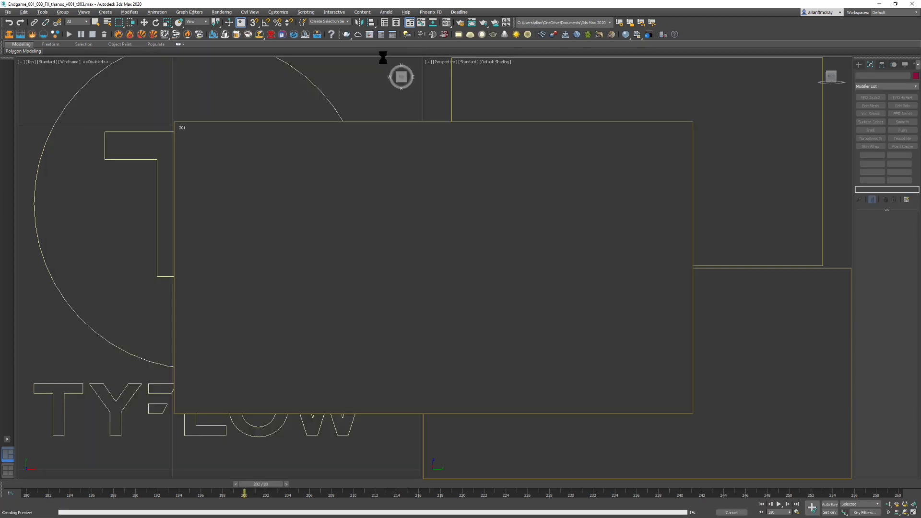
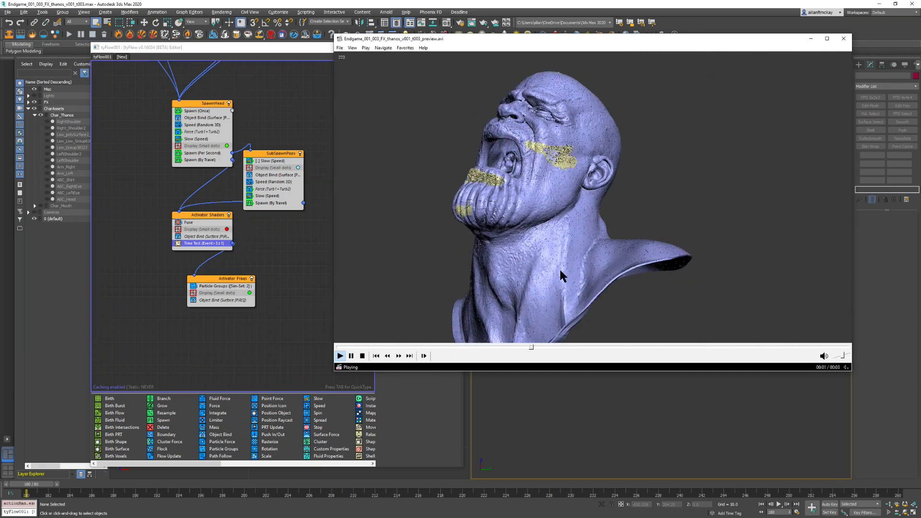
Step: Compare the new preview with the copied earlier preview, pausing each during the disintegration, and leave the player
click(352, 356)
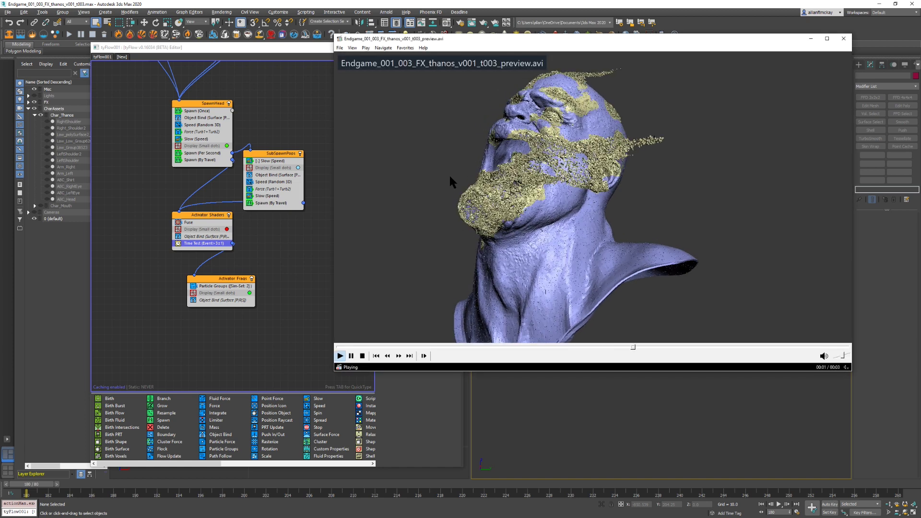
click(634, 192)
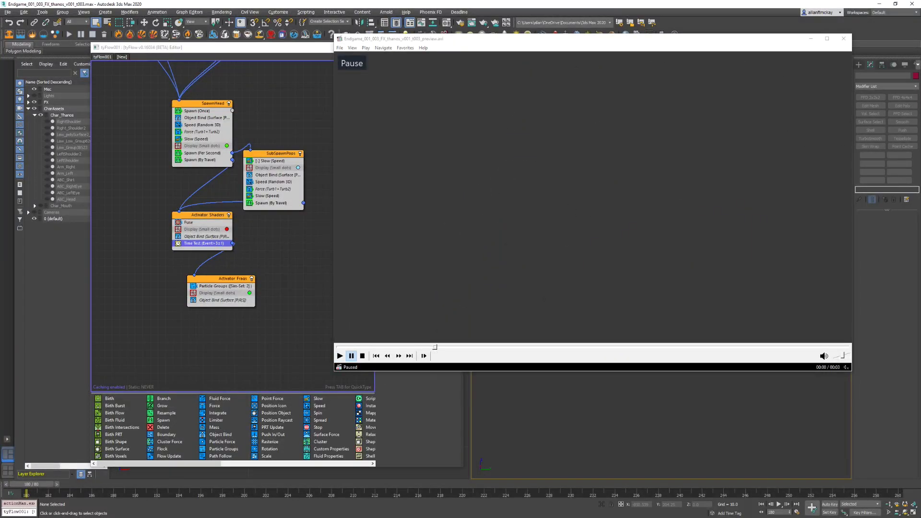
key(Page_Up)
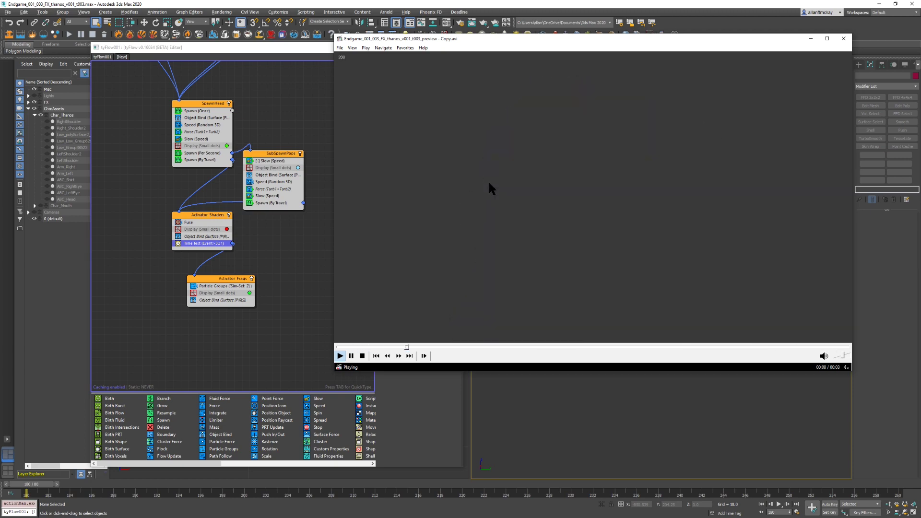
click(492, 174)
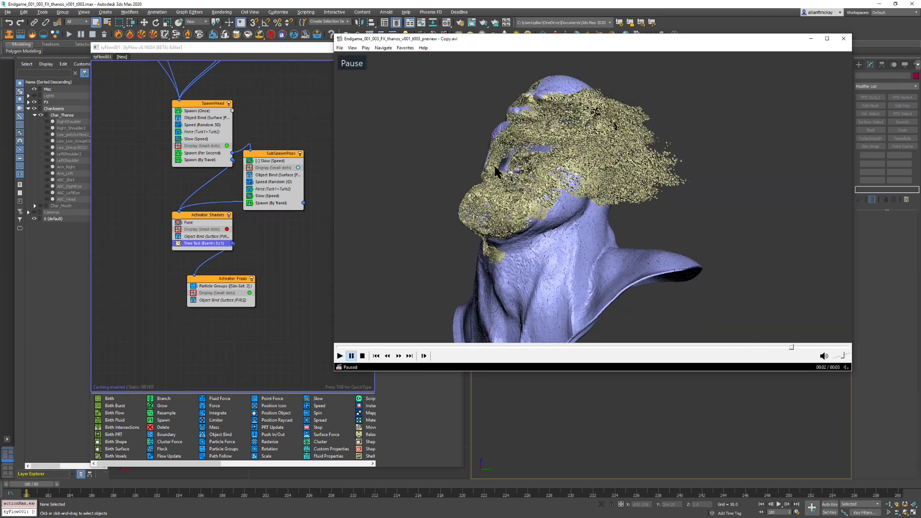
click(521, 4)
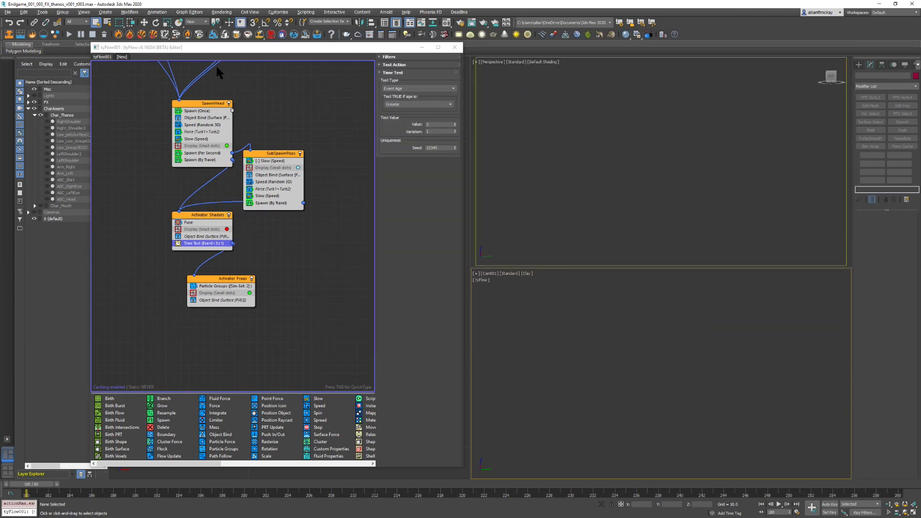
Step: Select the tyFlow icon, check the Time Test age value in the Activator Shaders event, and reactivate the camera view
drag(217, 49, 147, 253)
click(340, 163)
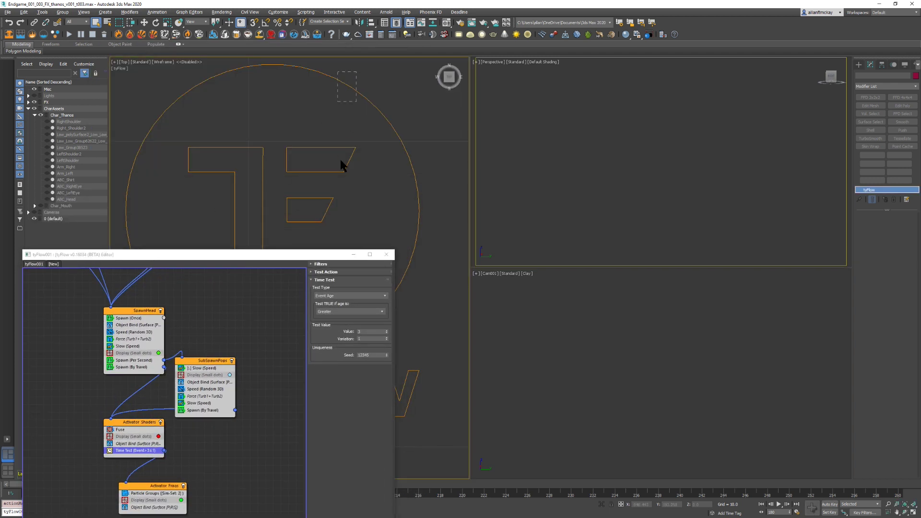
drag(288, 258, 339, 57)
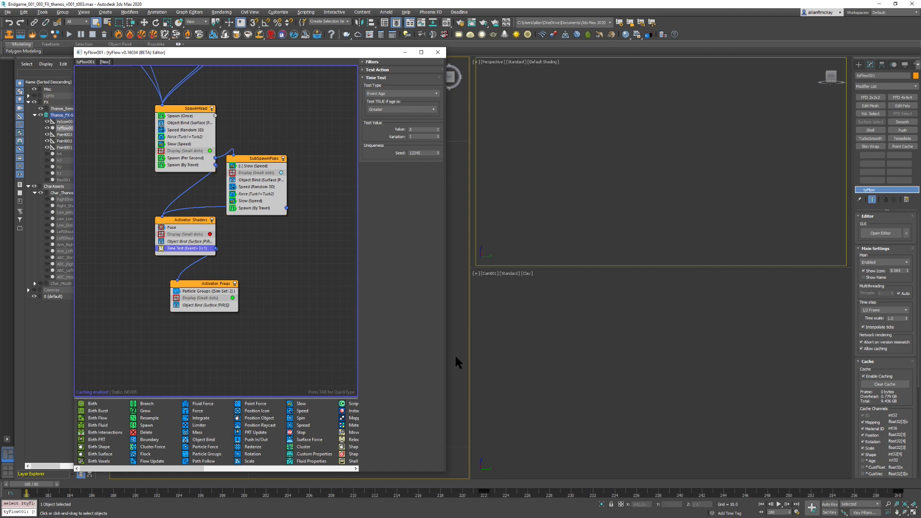
click(247, 234)
click(188, 248)
click(416, 130)
click(732, 412)
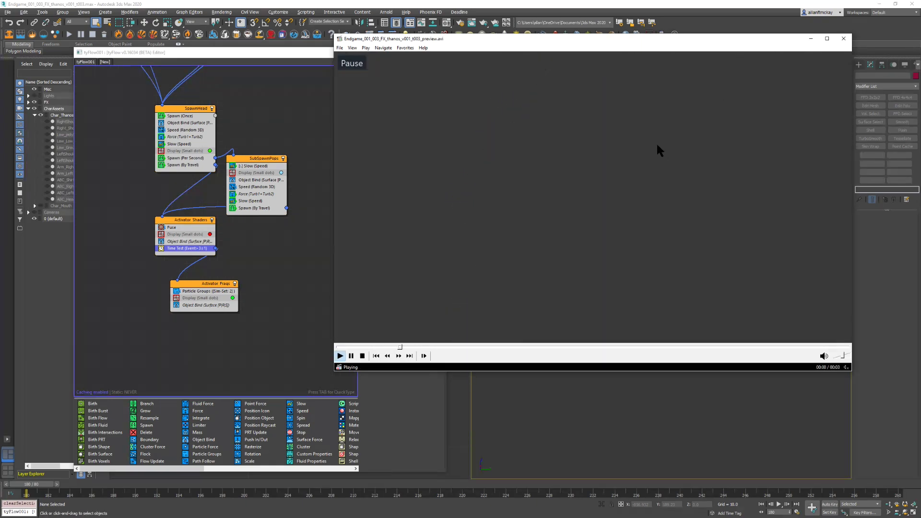
Step: Close the preview player and turn off the HeadFrags birth event in the flow
key(alt+F4)
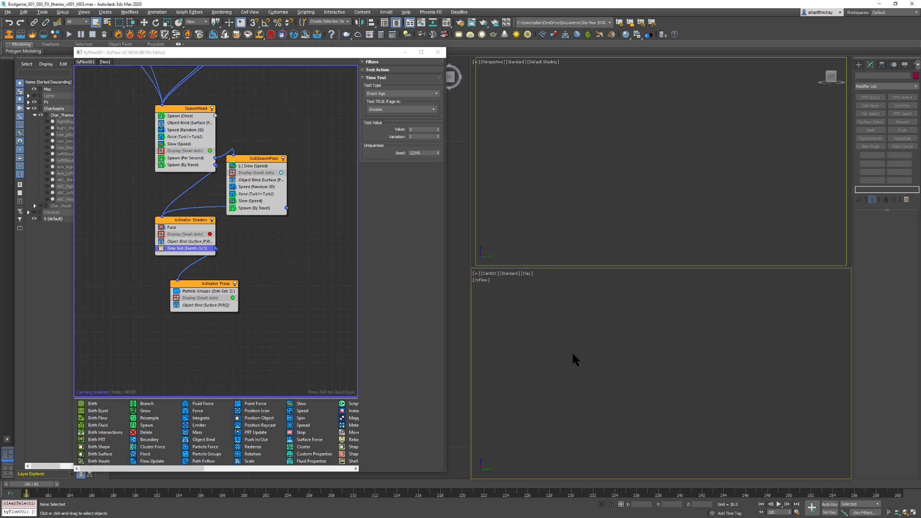
middle_drag(267, 121, 270, 355)
middle_drag(351, 85, 158, 159)
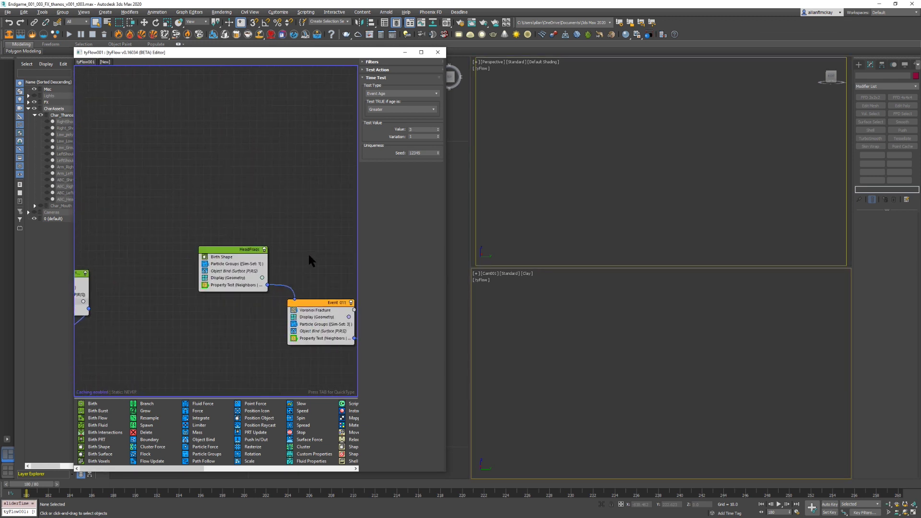
click(264, 250)
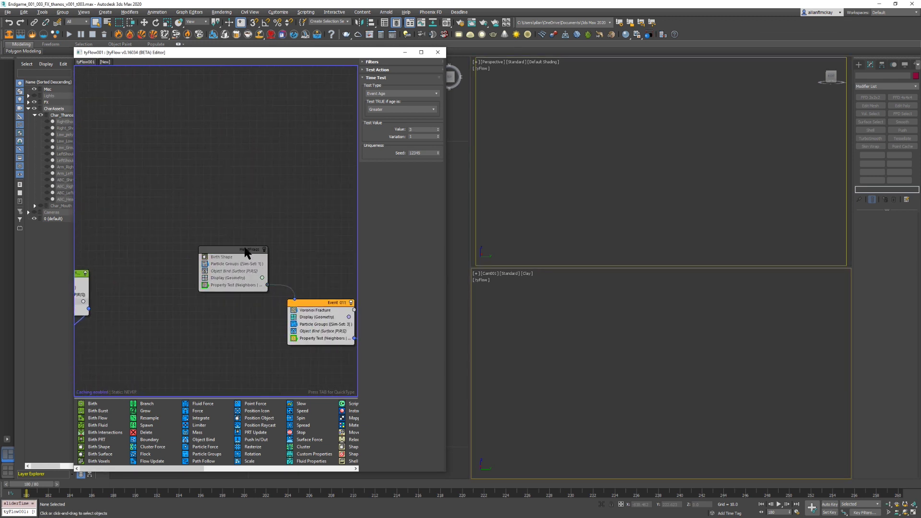
Step: Inspect the settings of the HeadFrags event's Birth Shape operator and deselect it
click(235, 257)
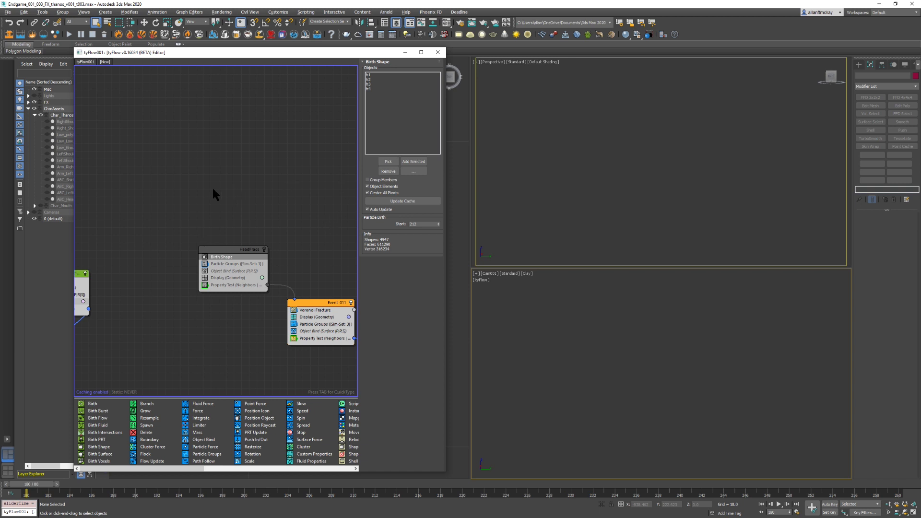
middle_drag(210, 188, 226, 151)
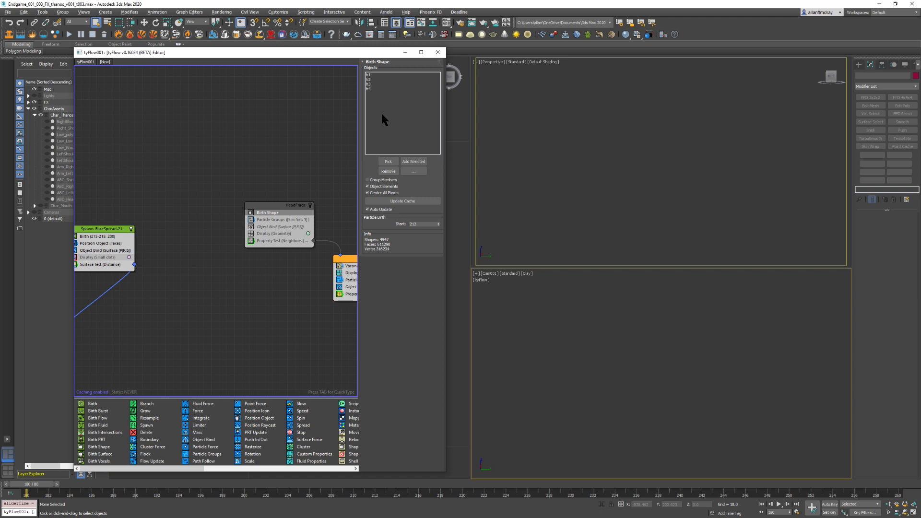
click(265, 259)
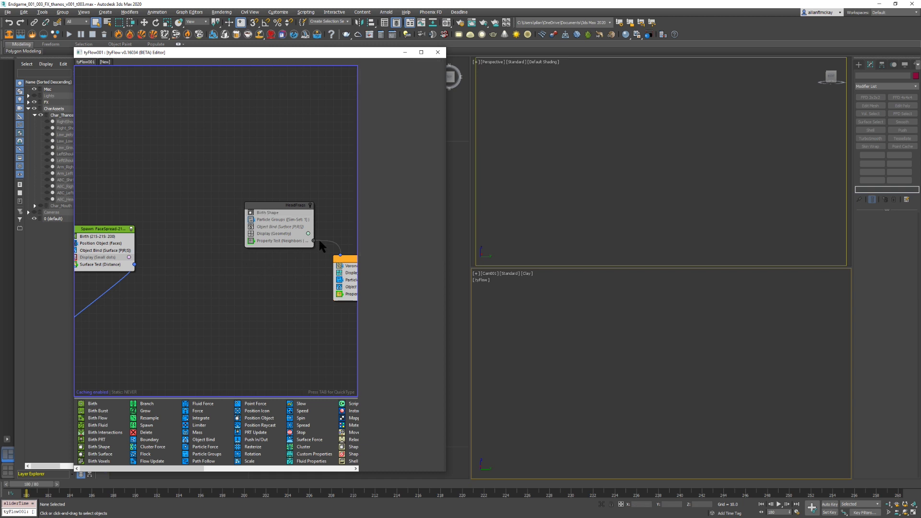
Step: Duplicate the HeadFrags event in the flow and rename the copy to InnerMouth
right_click(272, 204)
click(257, 275)
right_click(258, 279)
click(264, 281)
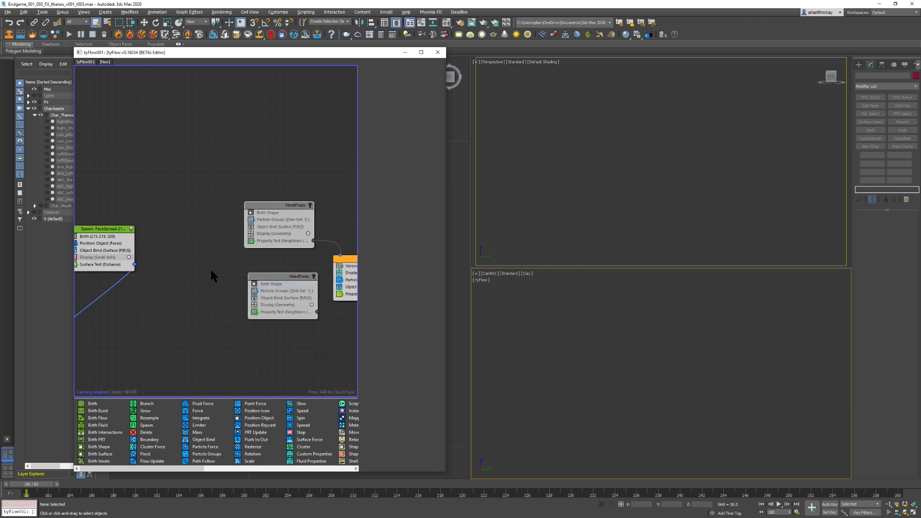
right_click(288, 278)
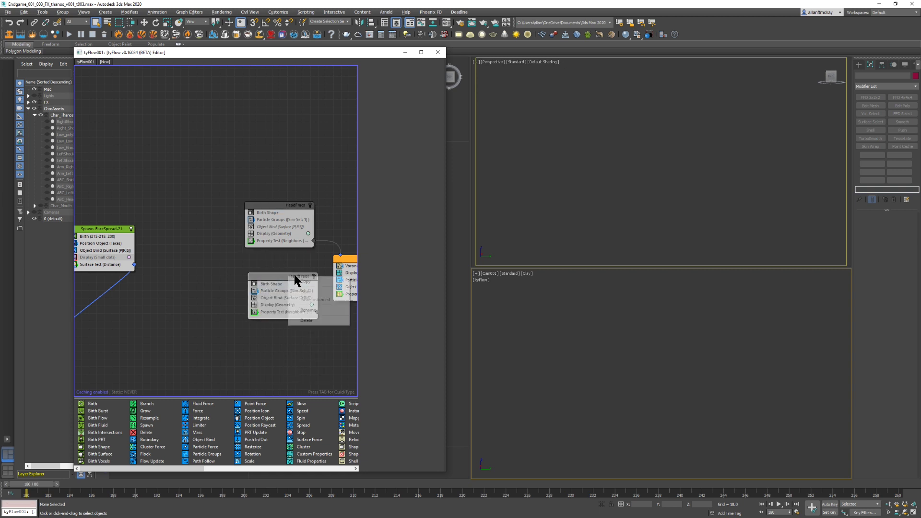
click(311, 313)
text(InnerMouth)
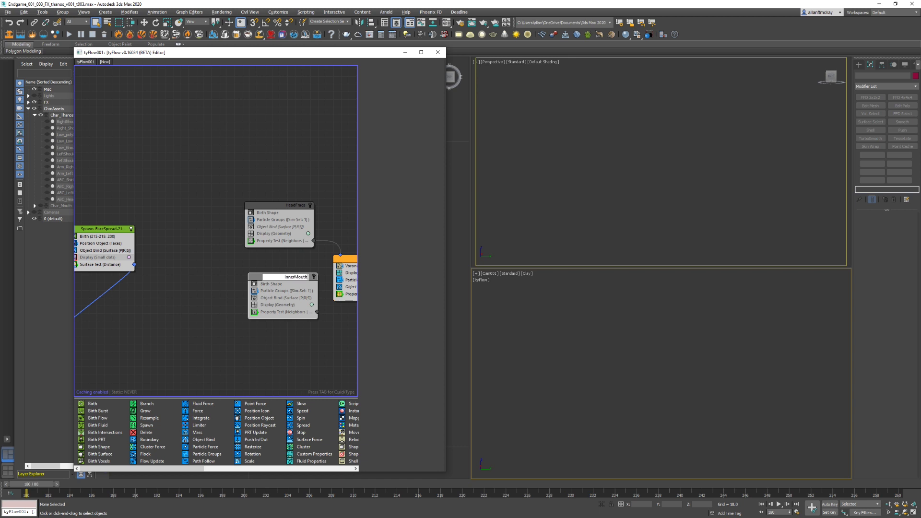
key(Return)
Step: Remove all objects from the object list of the InnerMouth event's Birth Shape operator
click(289, 284)
drag(381, 78, 385, 102)
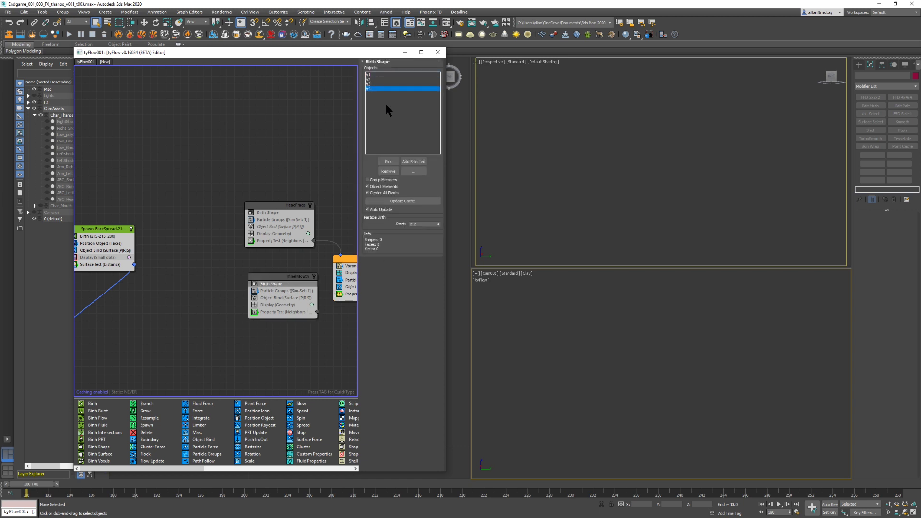
click(390, 172)
click(389, 171)
click(390, 171)
click(389, 171)
Step: Add all objects of the Char_Mouth layer to InnerMouth's Birth Shape and wire its Property Test to the Voronoi Fracture event
drag(126, 53, 173, 63)
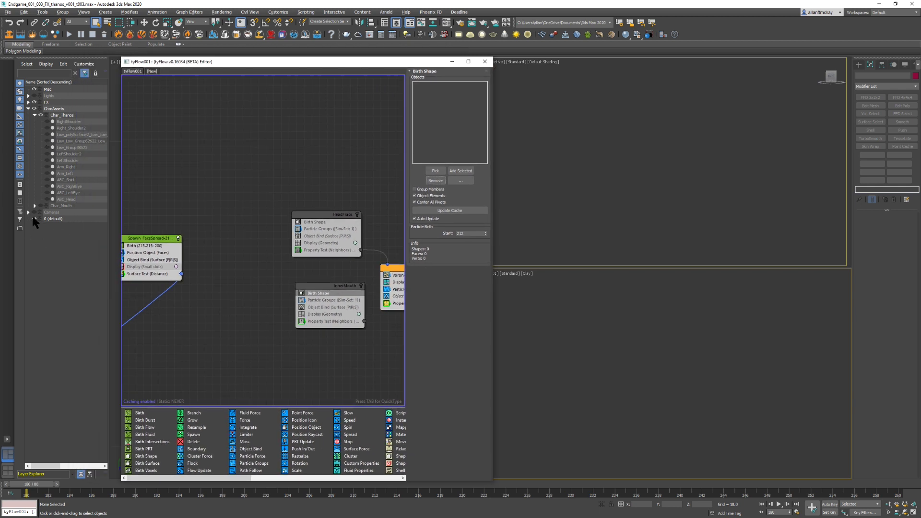
click(35, 206)
double_click(68, 206)
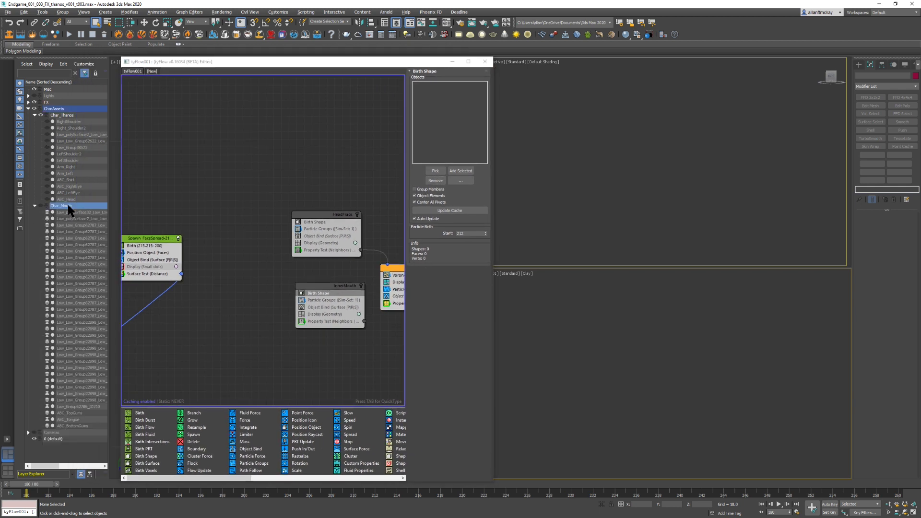
click(461, 170)
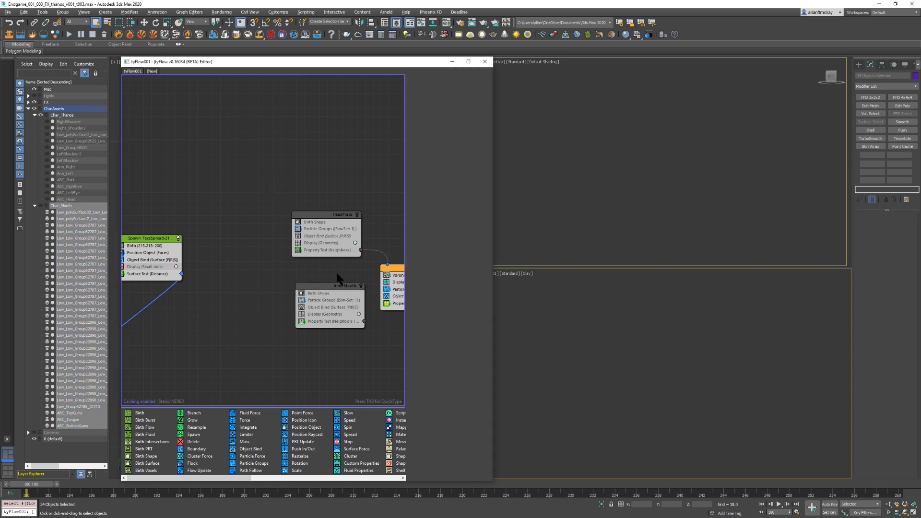
drag(365, 321, 341, 271)
Step: Inspect the Position Object operator of the second spawn event and the Object Bind settings of the SpawnHead event
middle_drag(200, 256, 310, 239)
middle_drag(255, 309, 391, 277)
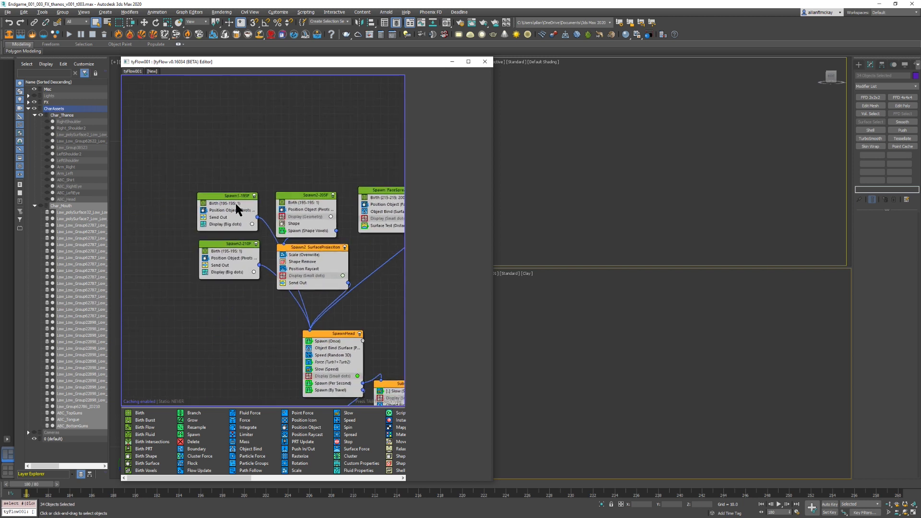
click(315, 210)
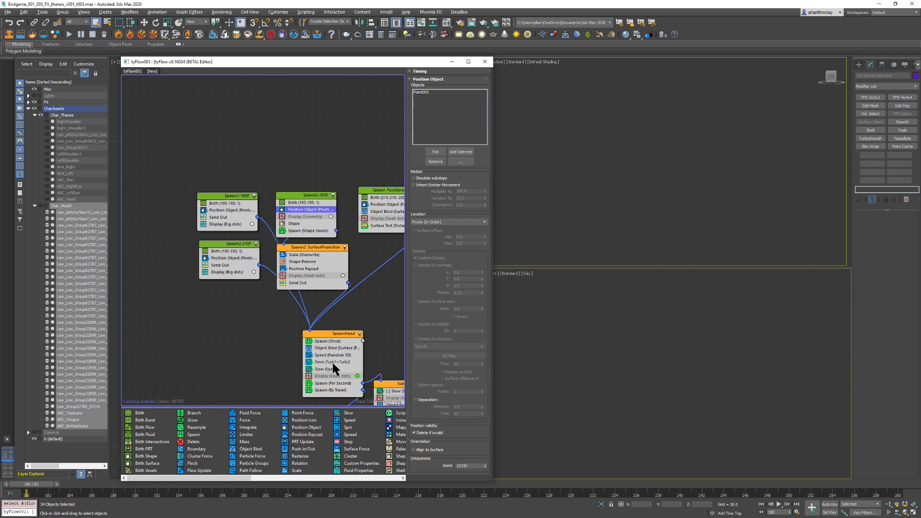
click(337, 349)
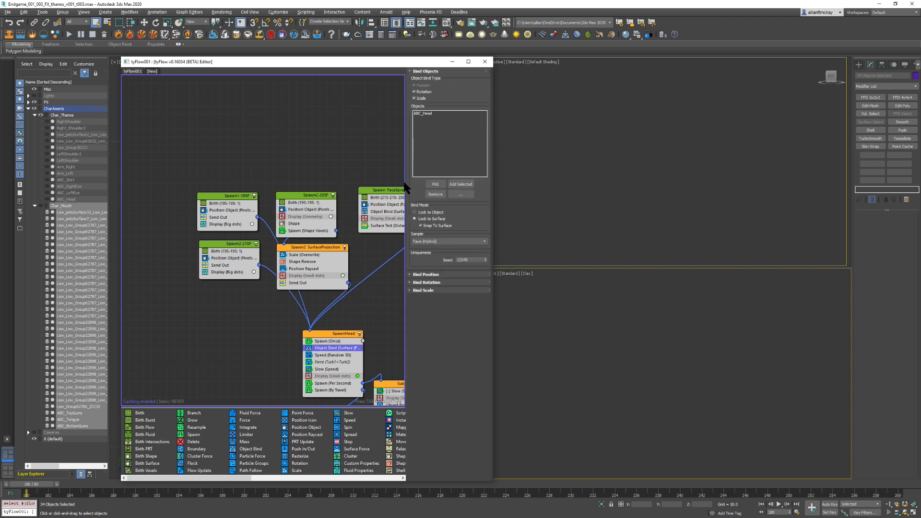
middle_drag(369, 302, 325, 203)
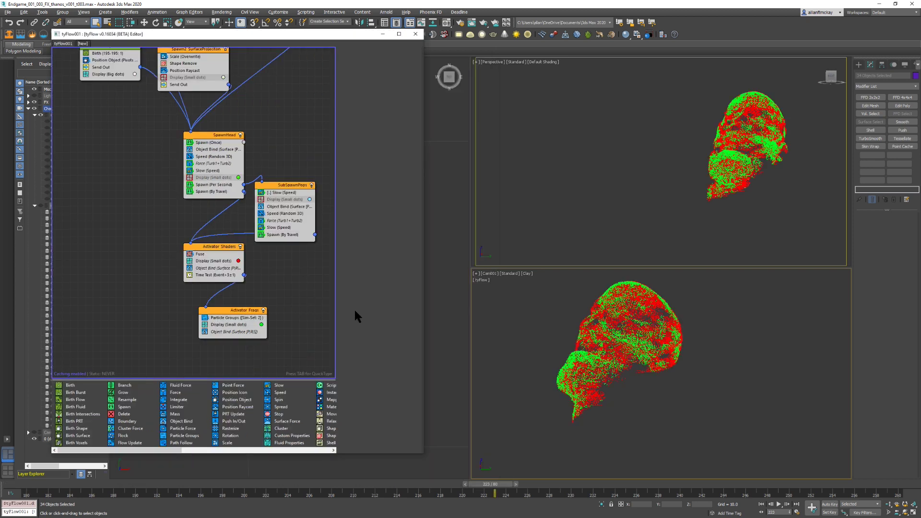
Step: Frame the tyFlow particles in the perspective view and examine how they spread around the mouth area
right_click(696, 181)
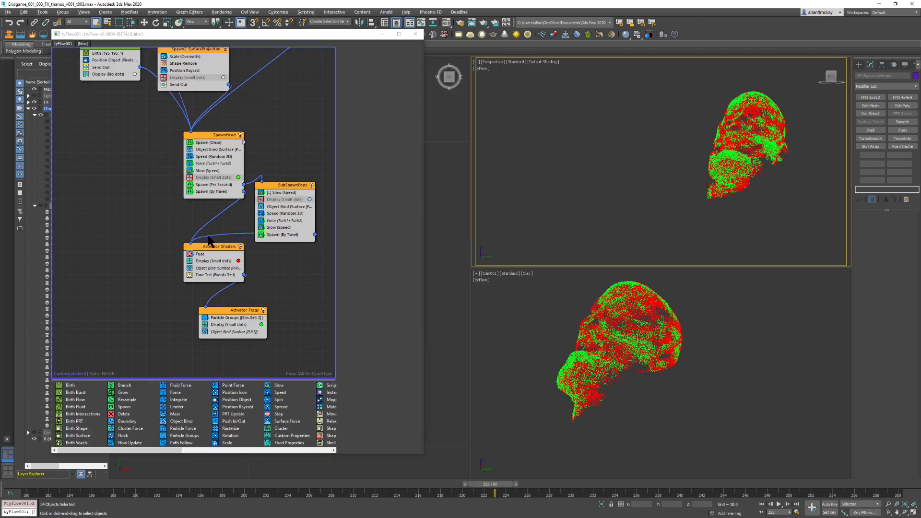
scroll(694, 162, up, 2)
alt+middle_drag(665, 177, 675, 160)
scroll(617, 182, up, 3)
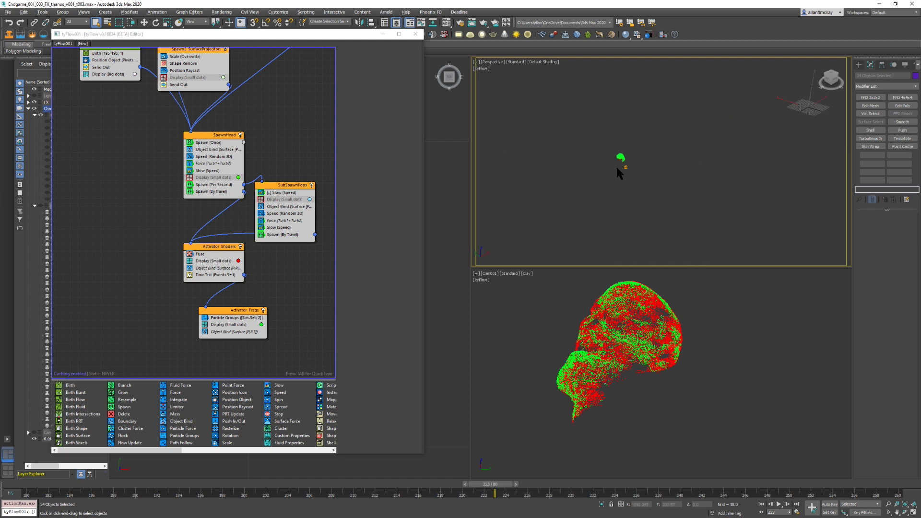
click(626, 168)
key(z)
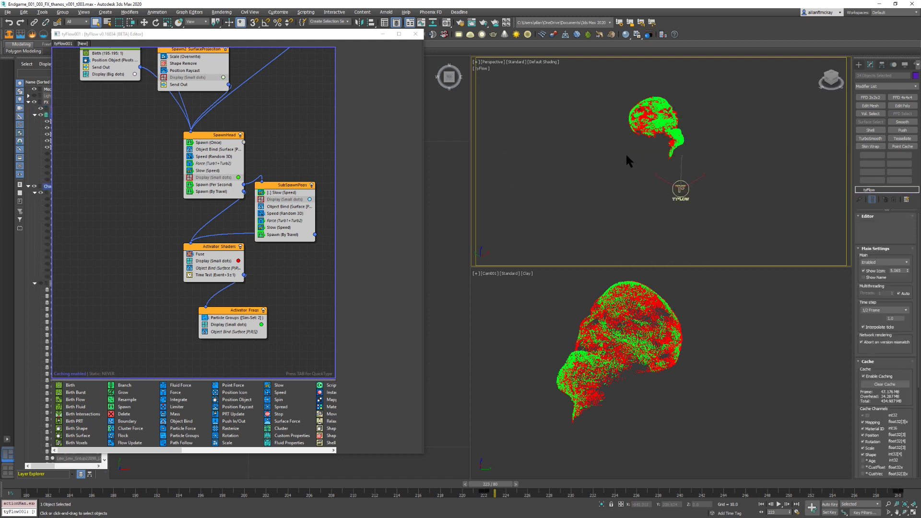
alt+middle_drag(624, 142, 640, 133)
scroll(661, 115, up, 2)
scroll(697, 136, up, 2)
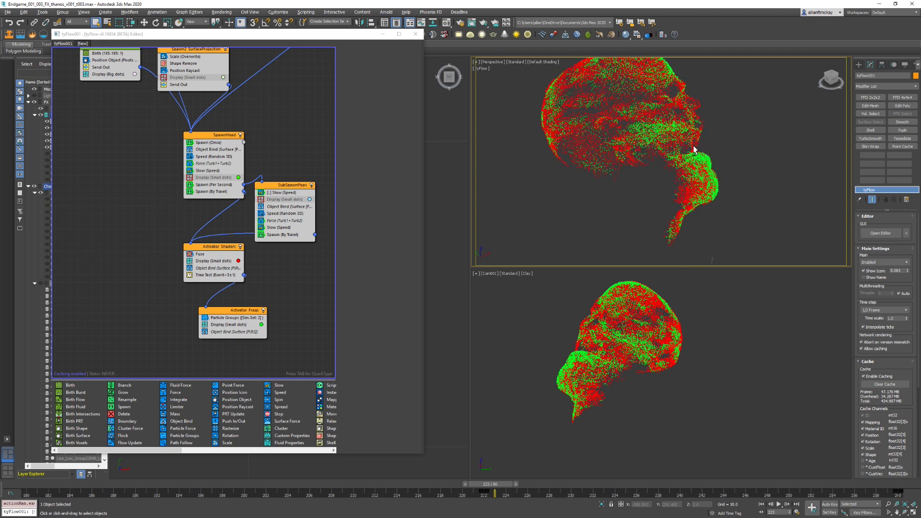
alt+middle_drag(696, 137, 614, 142)
scroll(618, 134, up, 3)
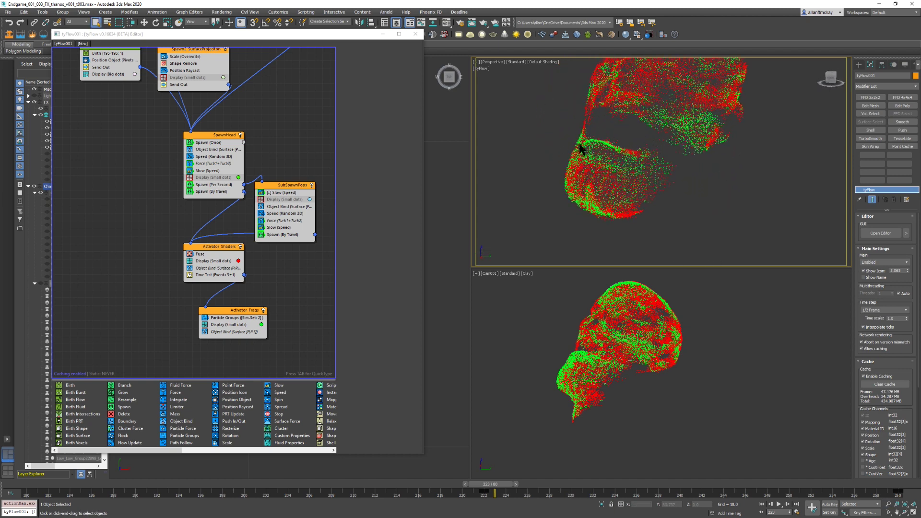
Step: Add a Time Test of type Frame at the end of the InnerMouth event and wire it to the Voronoi Fracture event
middle_drag(249, 139, 103, 273)
middle_drag(231, 163, 199, 182)
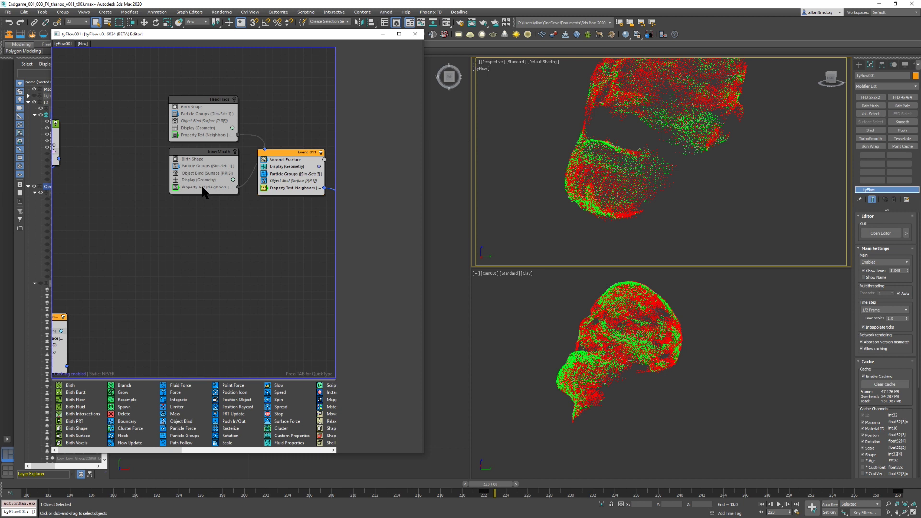
click(210, 156)
key(Tab)
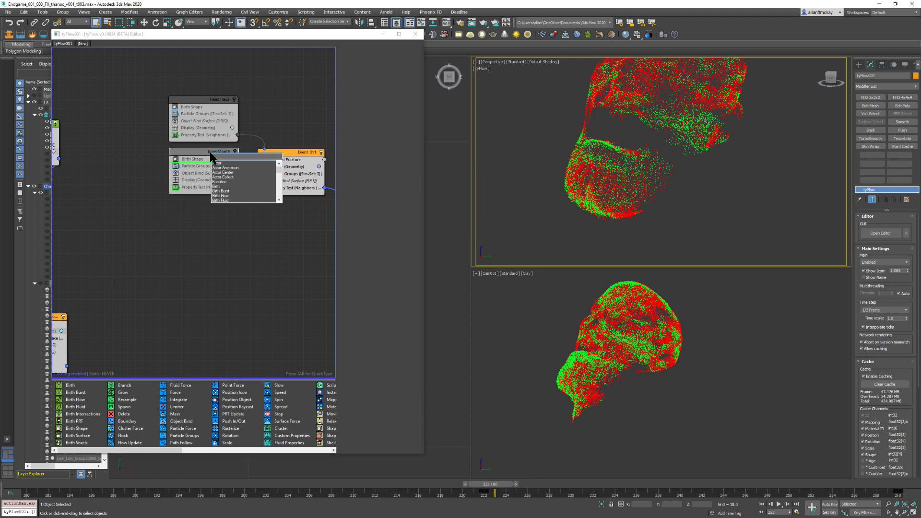
text(time)
key(Return)
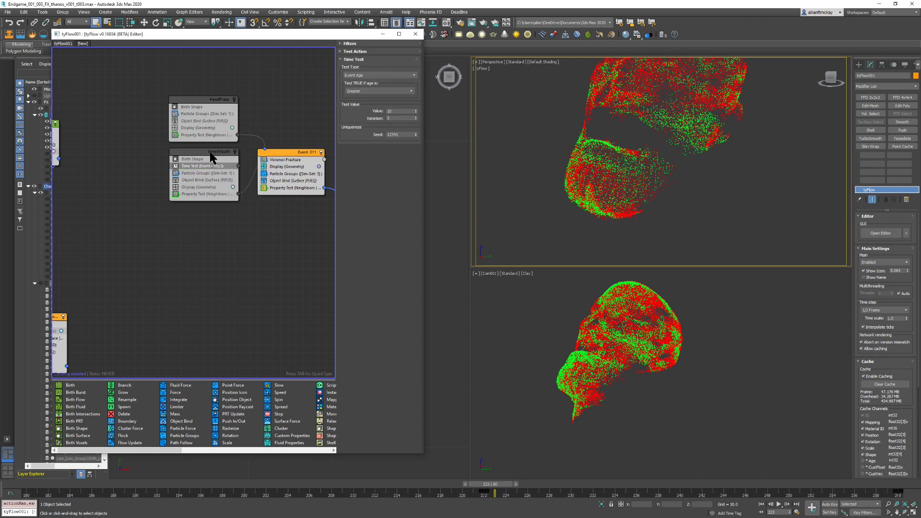
drag(205, 167, 264, 150)
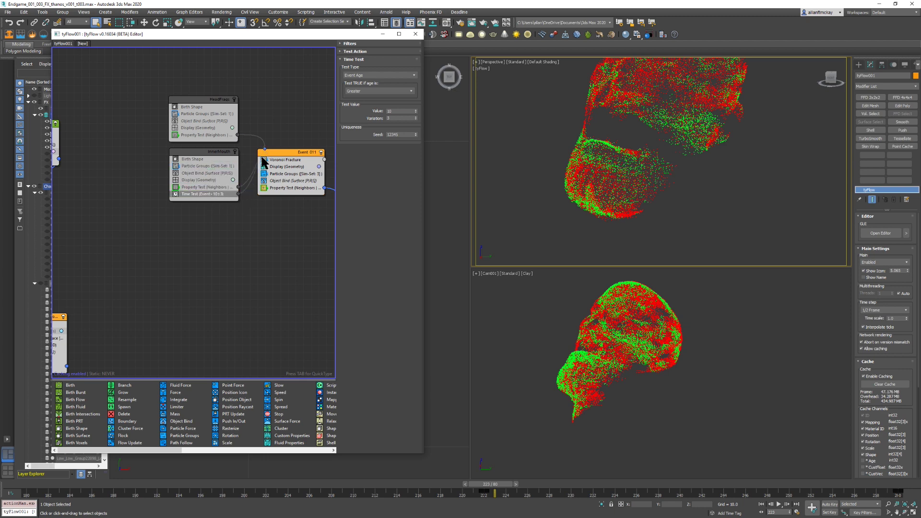
click(378, 70)
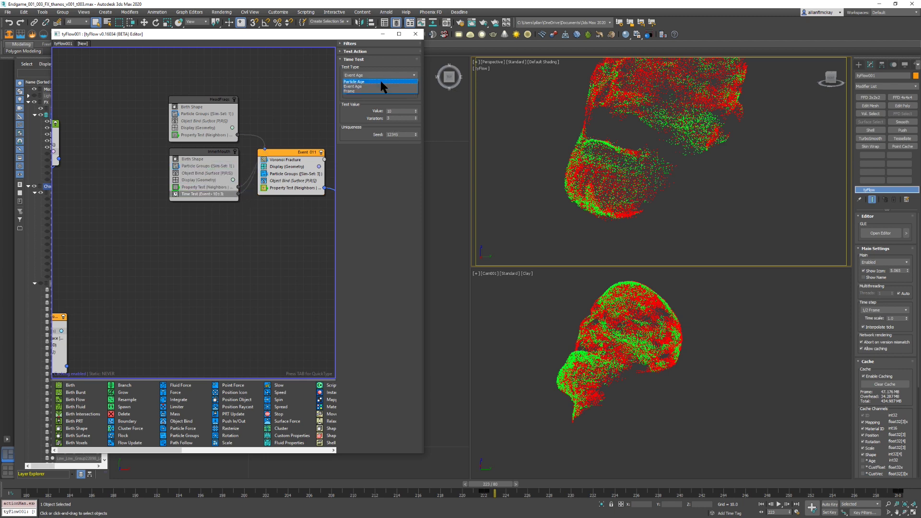
click(388, 88)
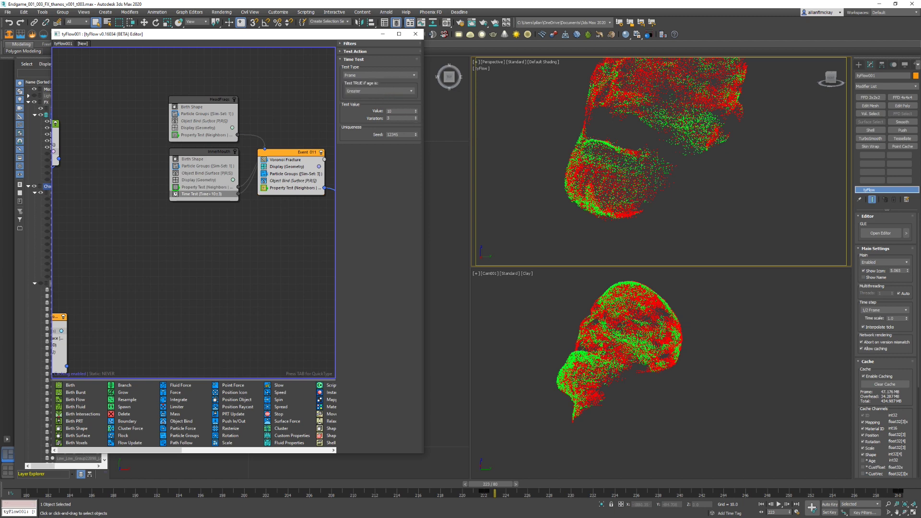
Step: Play the preview video, pause it during the disintegration to judge when the inner mouth should break, and put the player away
key(alt+Tab)
click(405, 330)
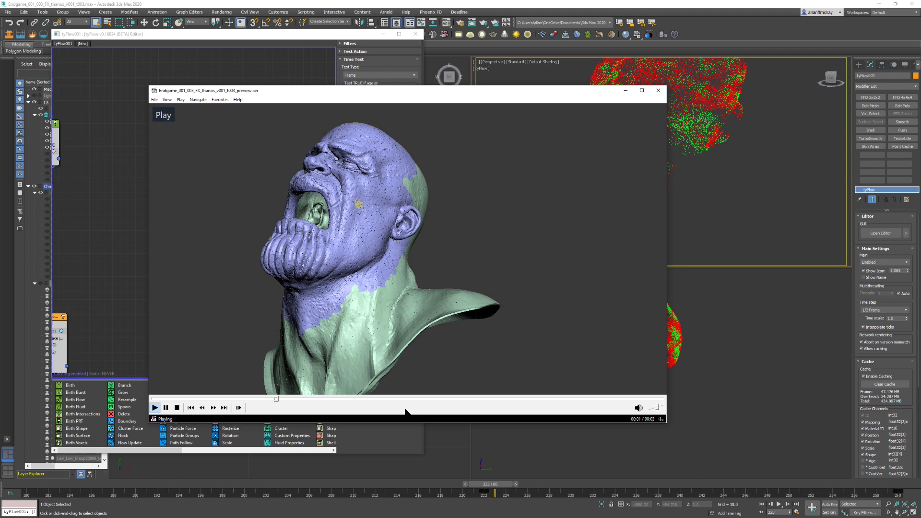
click(424, 283)
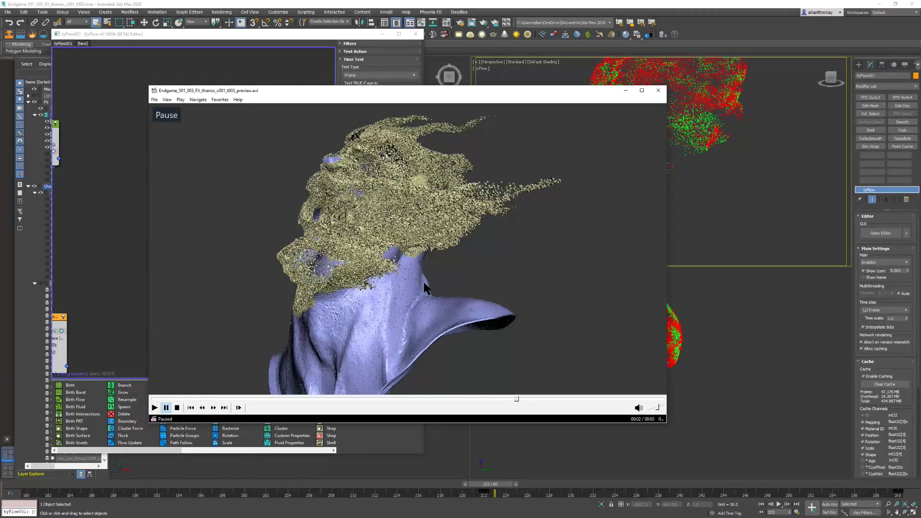
double_click(485, 364)
double_click(494, 391)
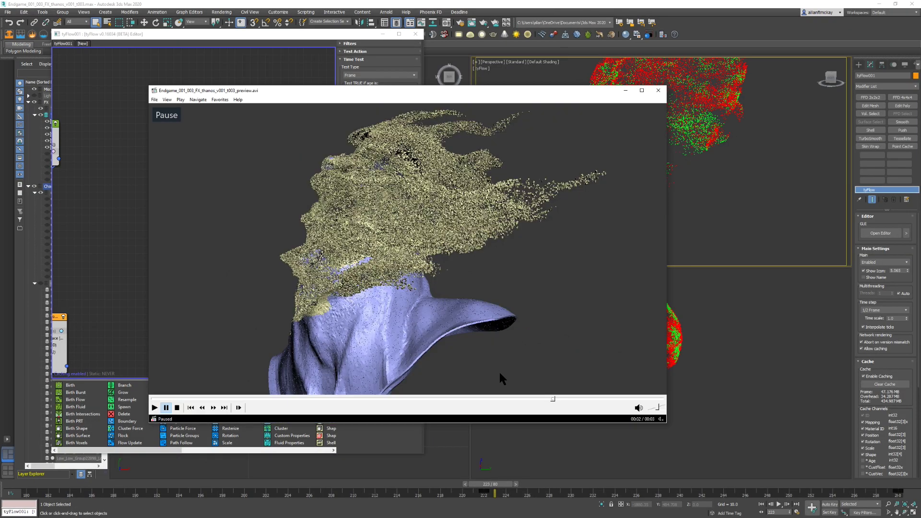
click(539, 398)
drag(572, 91, 920, 104)
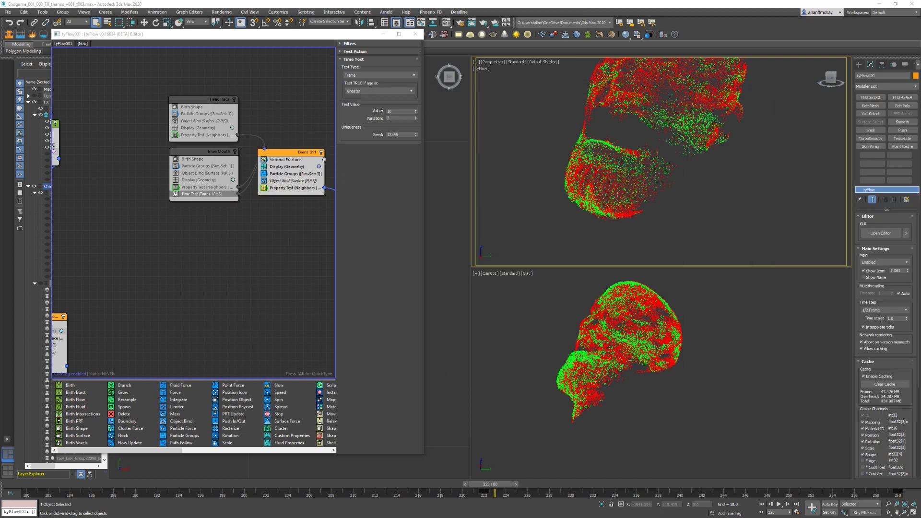
Step: Set the InnerMouth event's Time Test value to 245 with a variation of 9
click(232, 202)
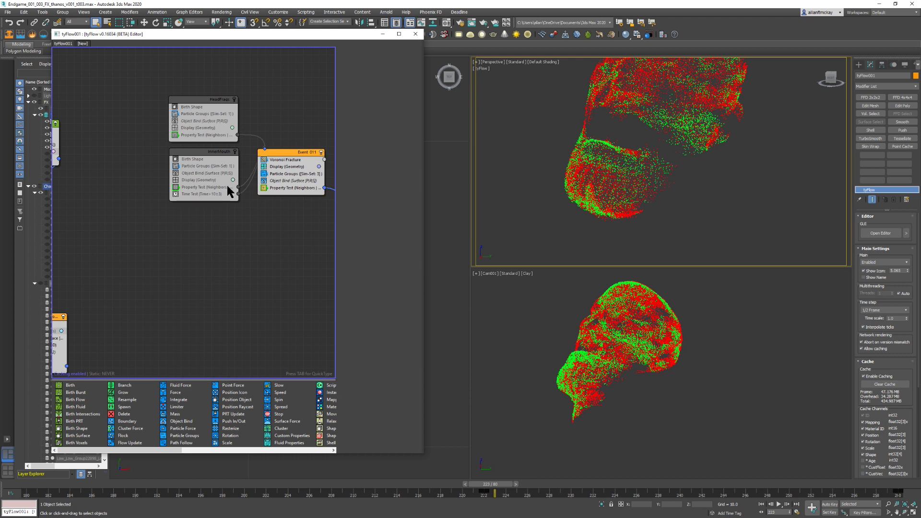
click(216, 193)
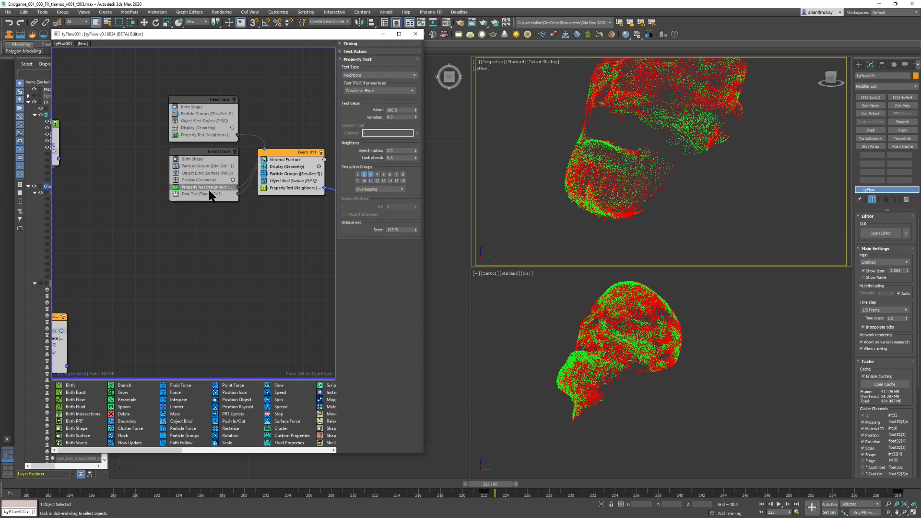
text(245)
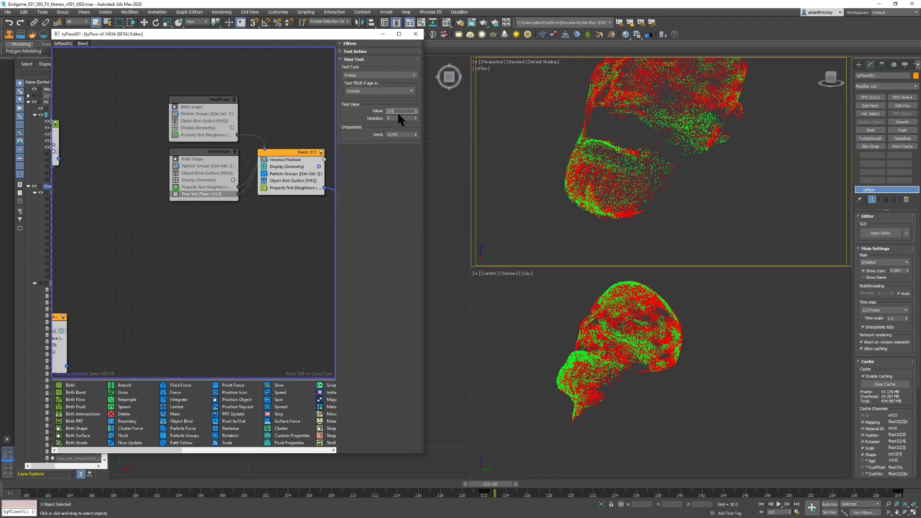
click(402, 118)
text(9)
click(254, 198)
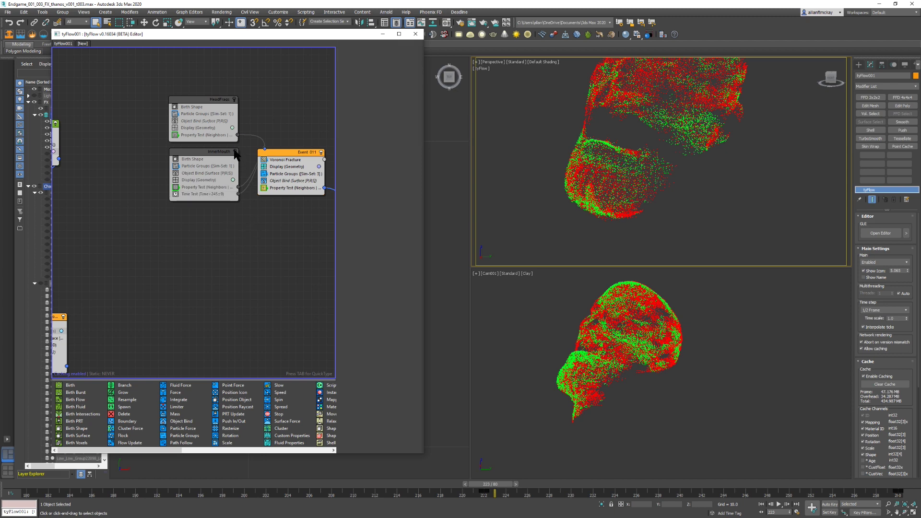
Step: Check the InnerMouth event's Property Test and Object Bind settings, and view its simulation on its own at frame 242
click(197, 186)
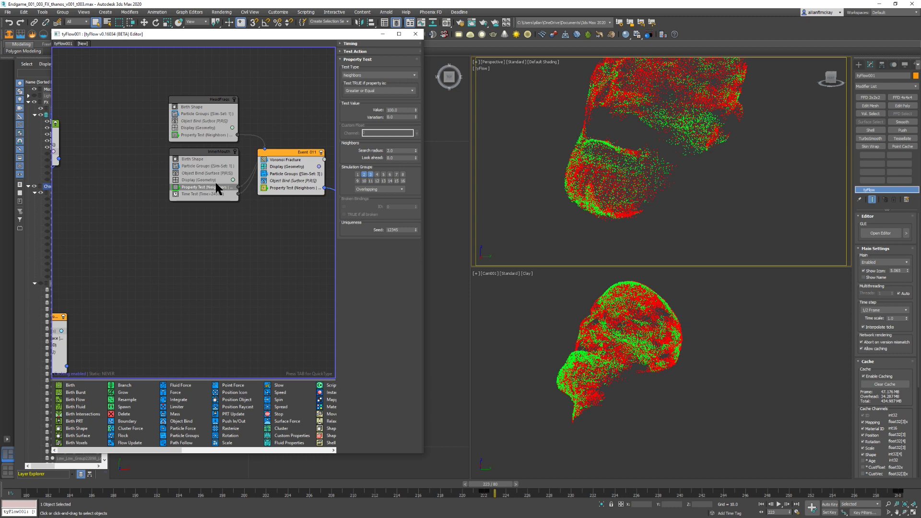
click(204, 174)
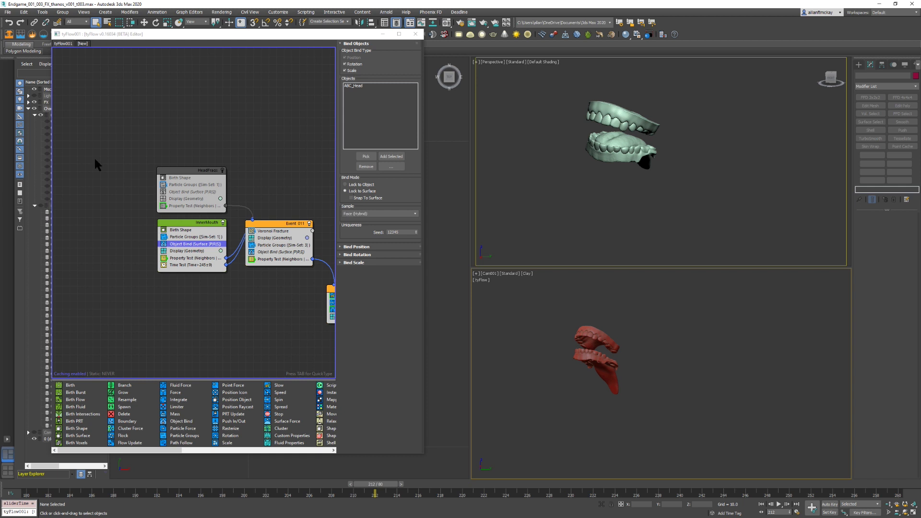
middle_drag(133, 289, 123, 261)
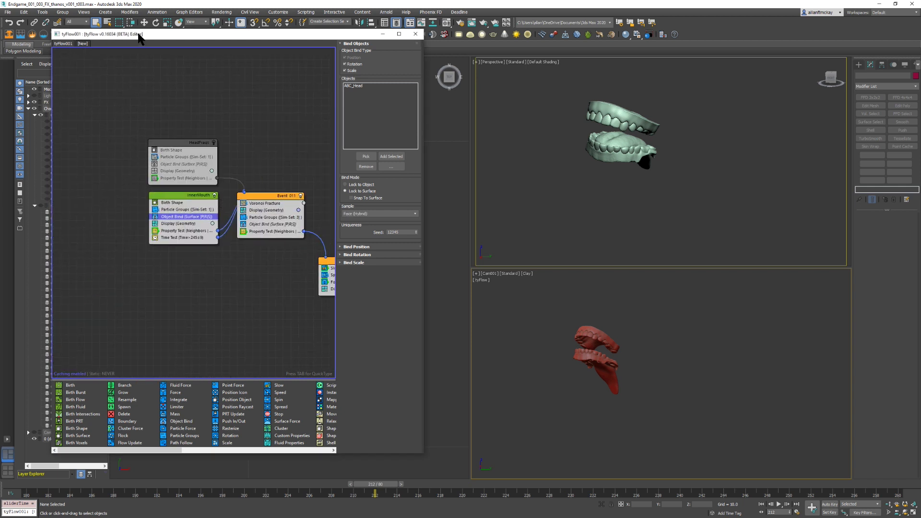
drag(314, 488, 704, 483)
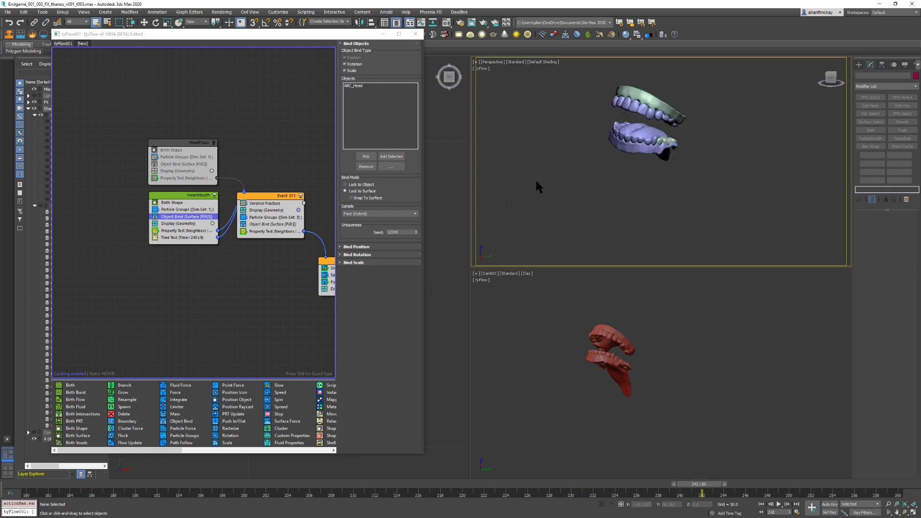
key(F4)
key(F4)
Step: Turn off the InnerMouth event, turn on the HeadFrags event, and re-enable InnerMouth to simulate both together
click(214, 195)
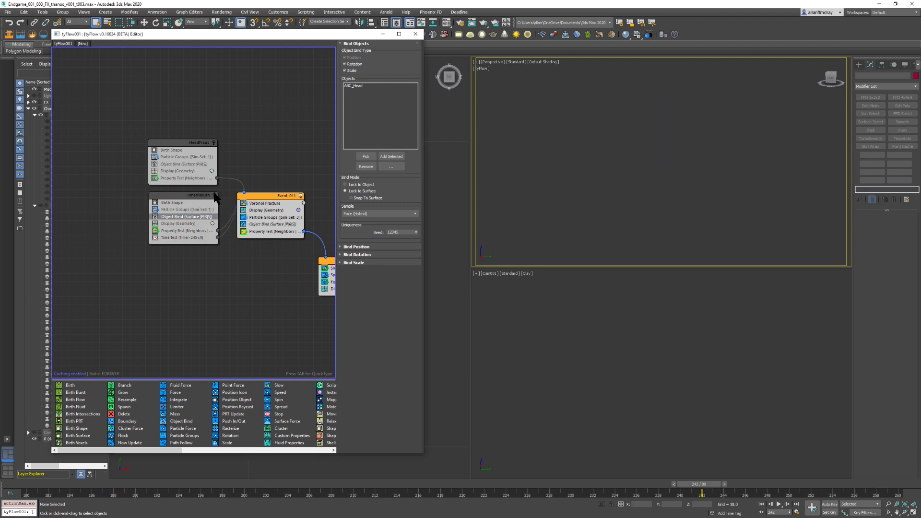
click(213, 143)
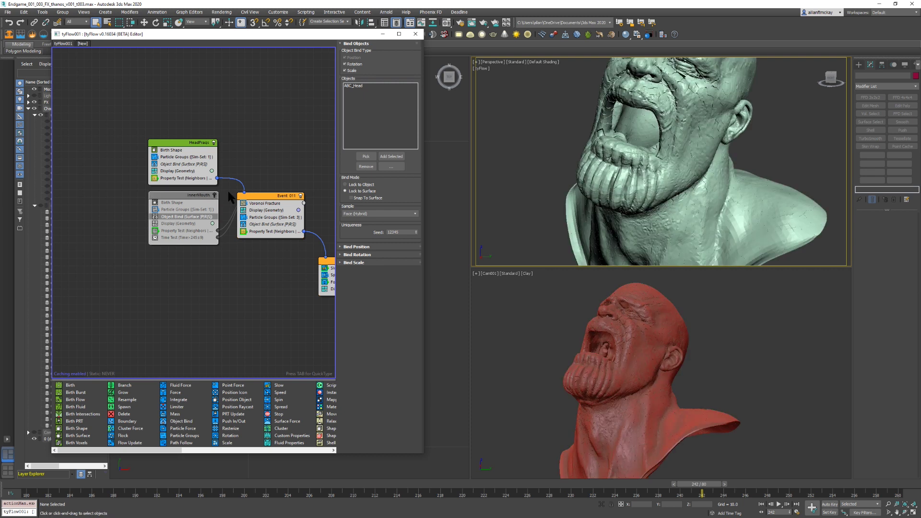
click(230, 198)
click(214, 196)
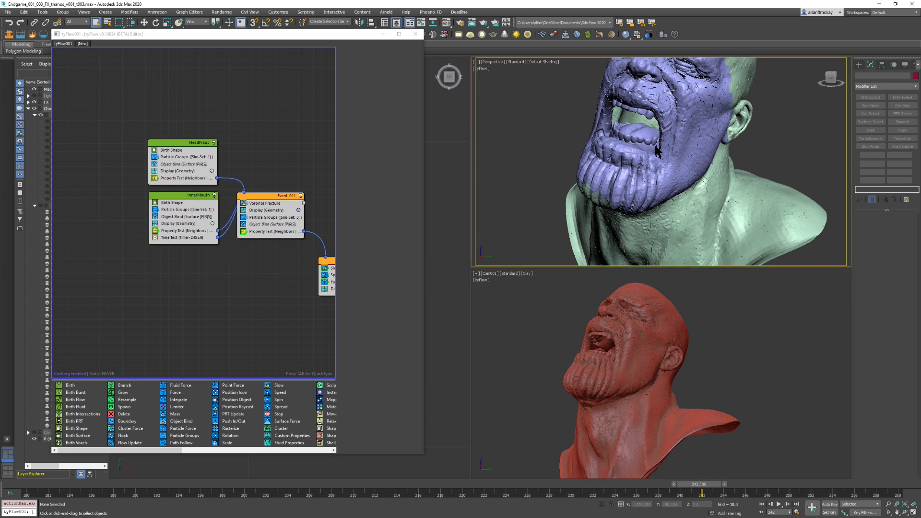
Step: Examine the combined head and inner mouth from several angles in the perspective view and return to the timeline's first frame
alt+middle_drag(658, 152, 666, 126)
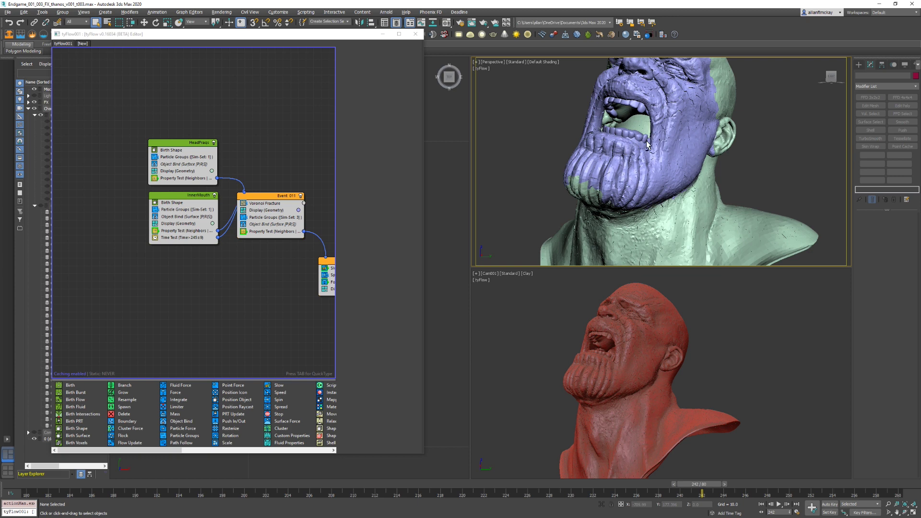
alt+middle_drag(647, 144, 634, 160)
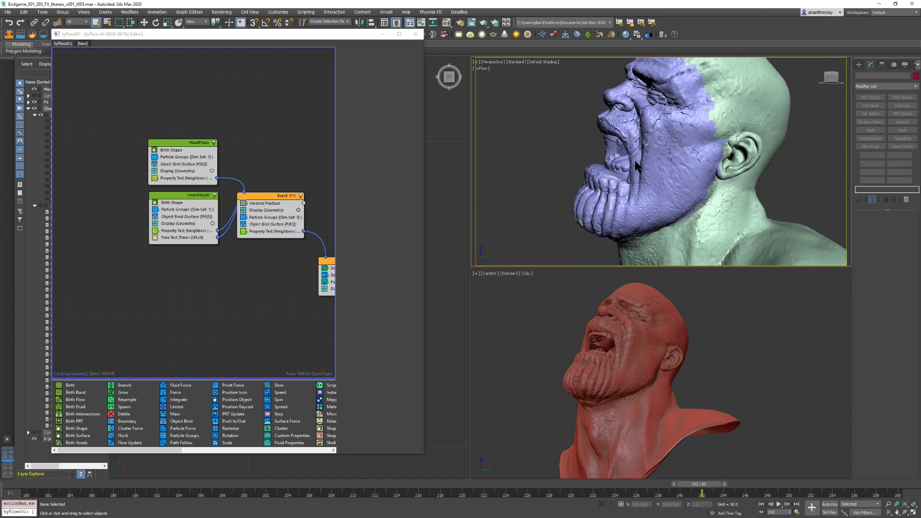
key(Home)
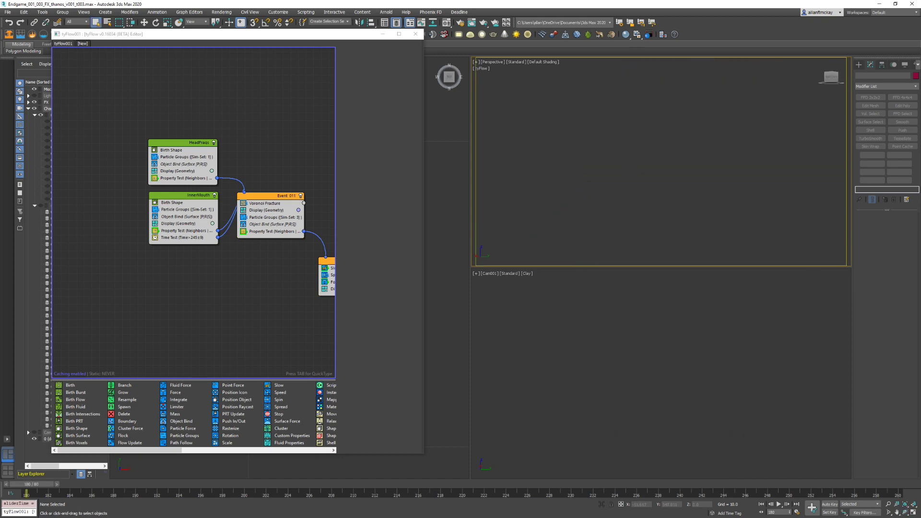